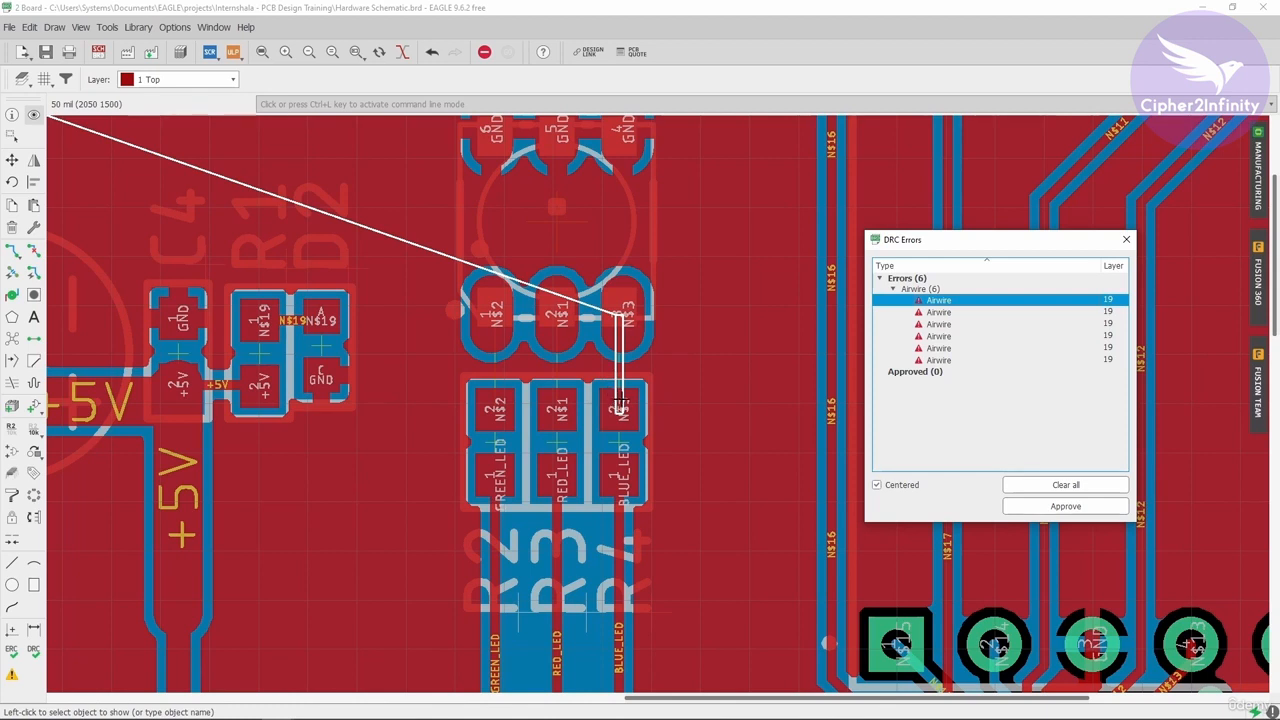
- Route the N$3, N$1 and N$2 LED traces from the LED pads up to the matching header pins
{"action": "left_click", "coordinate": [11, 250]}
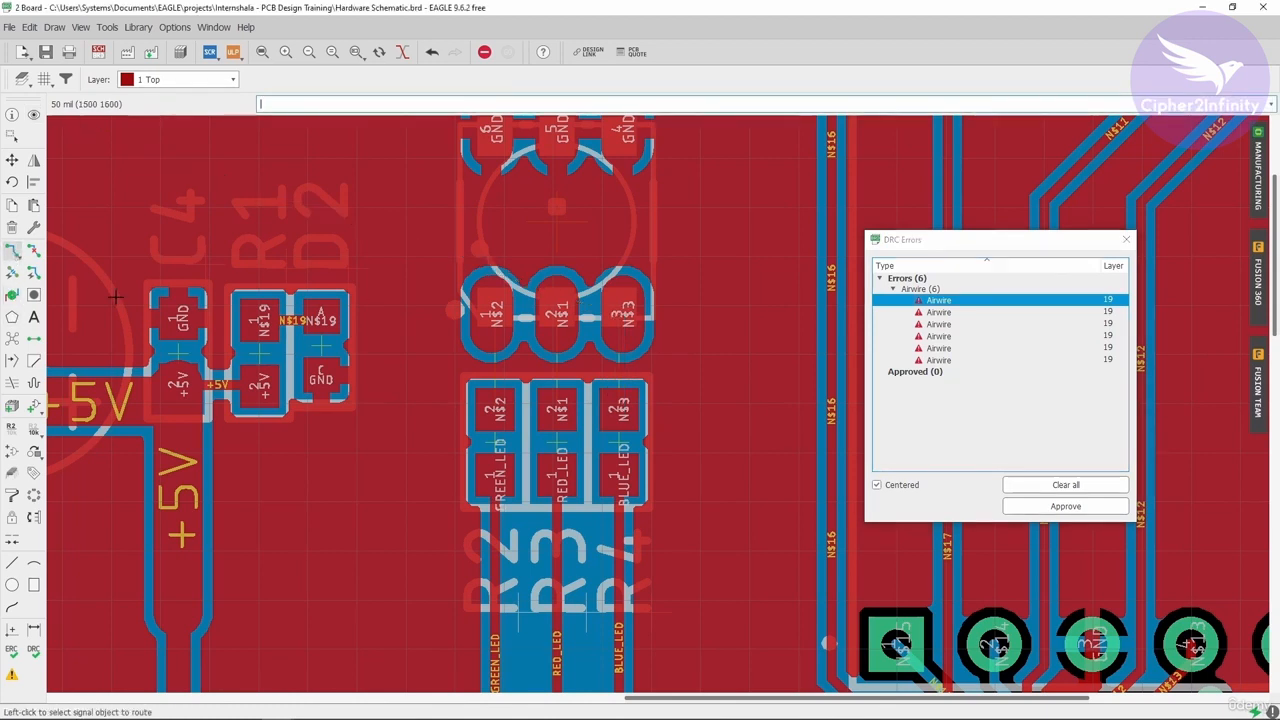
{"action": "left_click", "coordinate": [622, 410]}
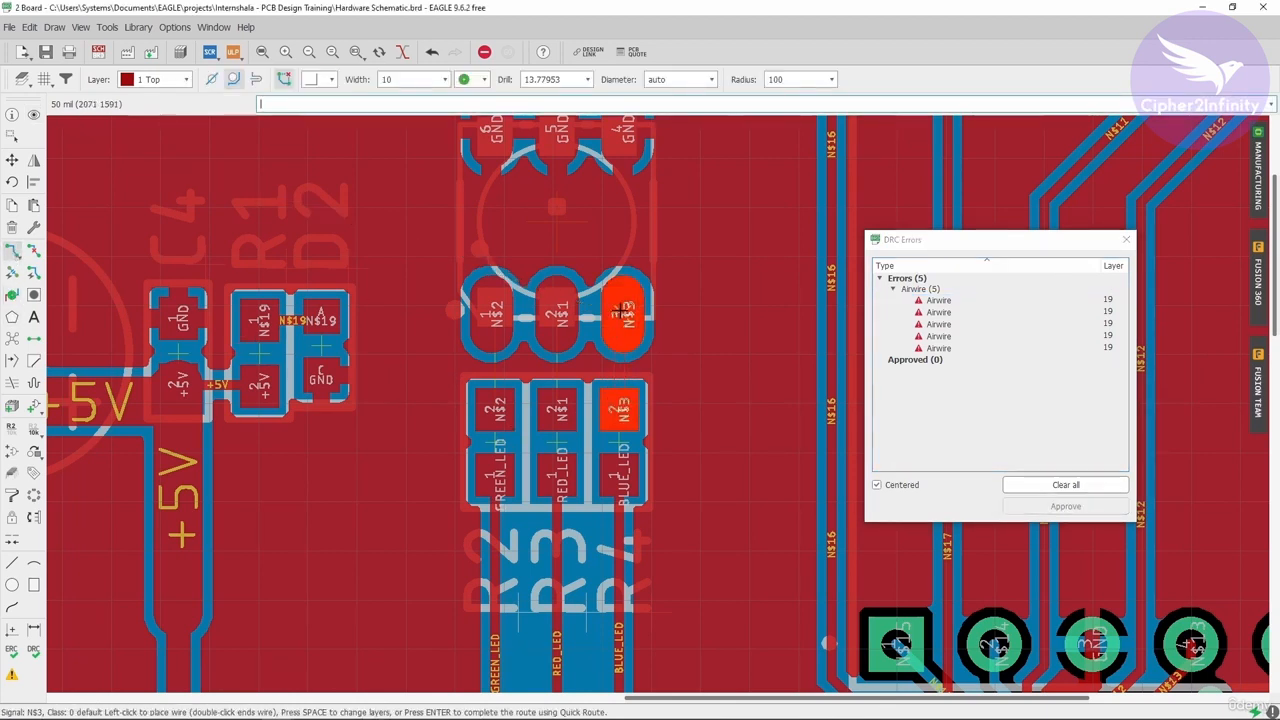
{"action": "left_click", "coordinate": [624, 313]}
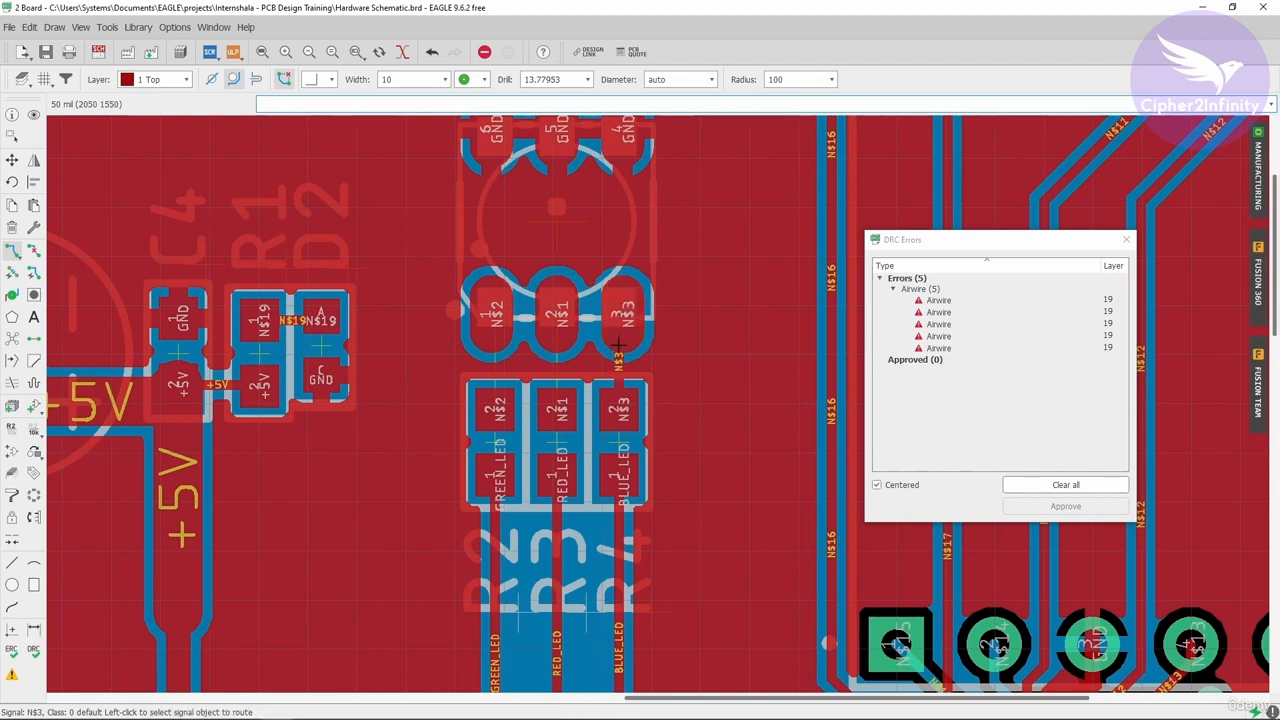
{"action": "left_click", "coordinate": [556, 410]}
{"action": "left_click", "coordinate": [556, 313]}
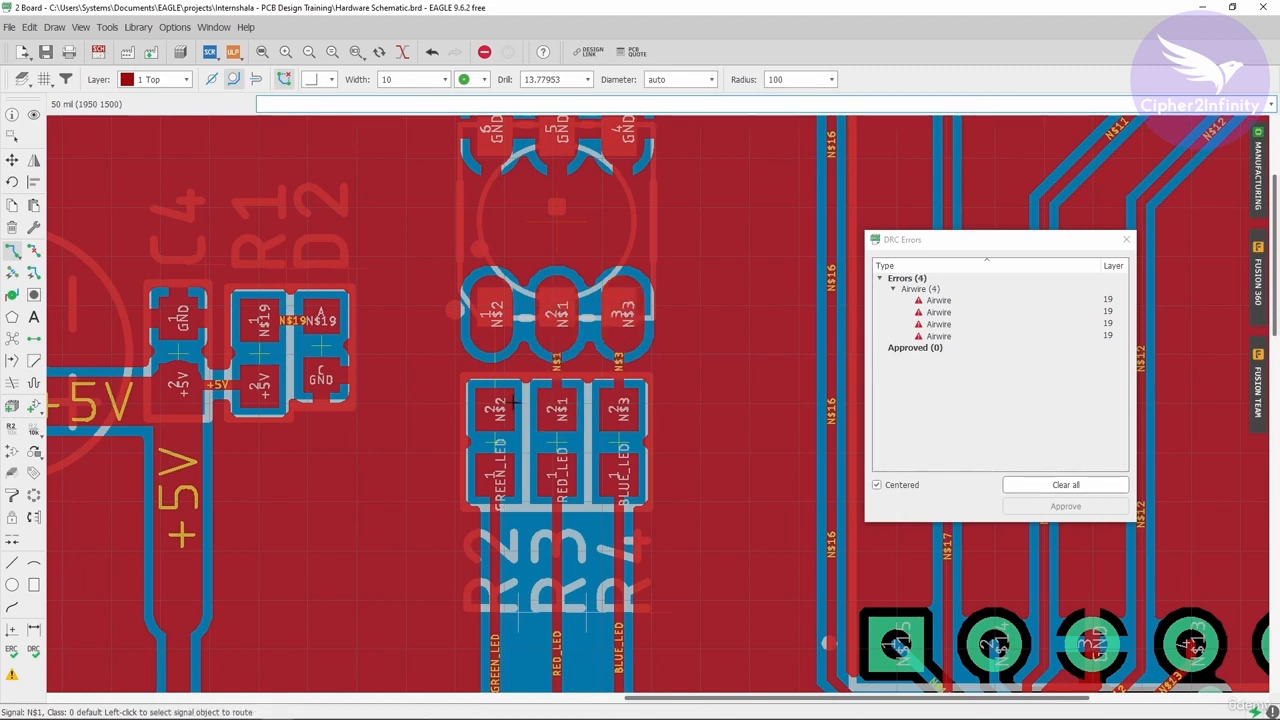
{"action": "left_click", "coordinate": [494, 410]}
{"action": "left_click", "coordinate": [494, 313]}
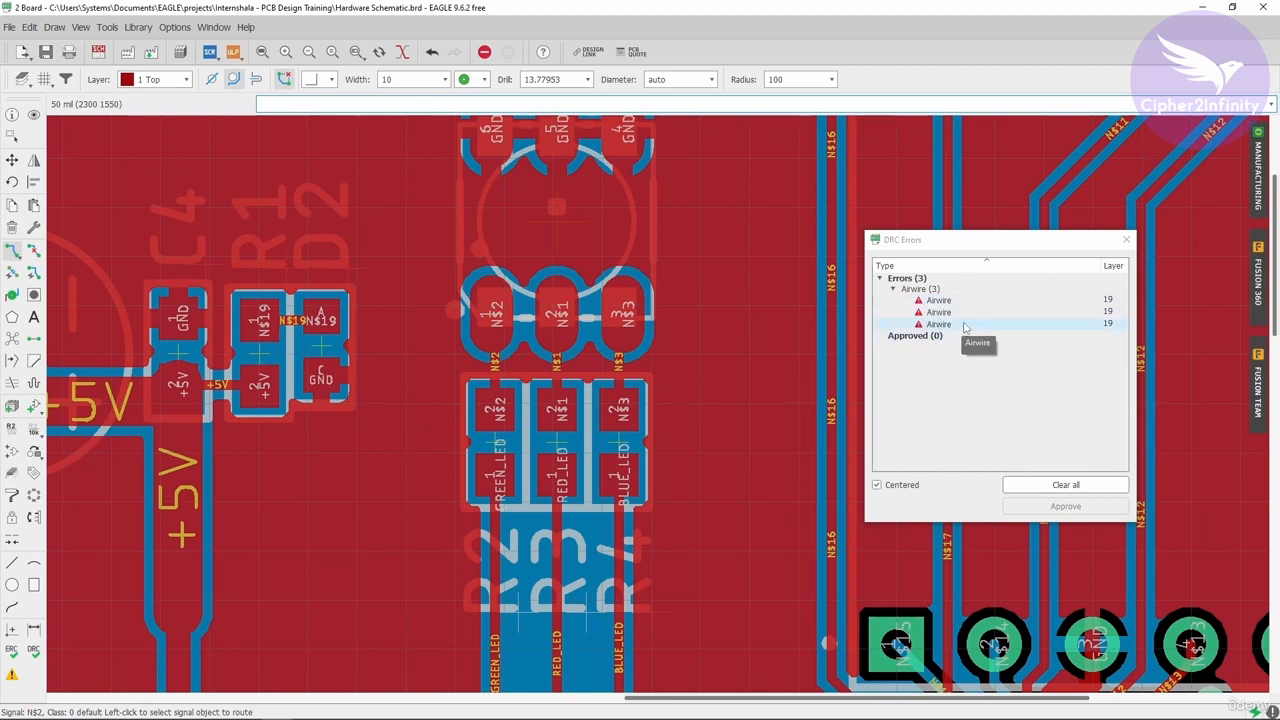
- Recalculate the ratsnest and jump to the first remaining airwire listed in the DRC errors
{"action": "left_click", "coordinate": [12, 339]}
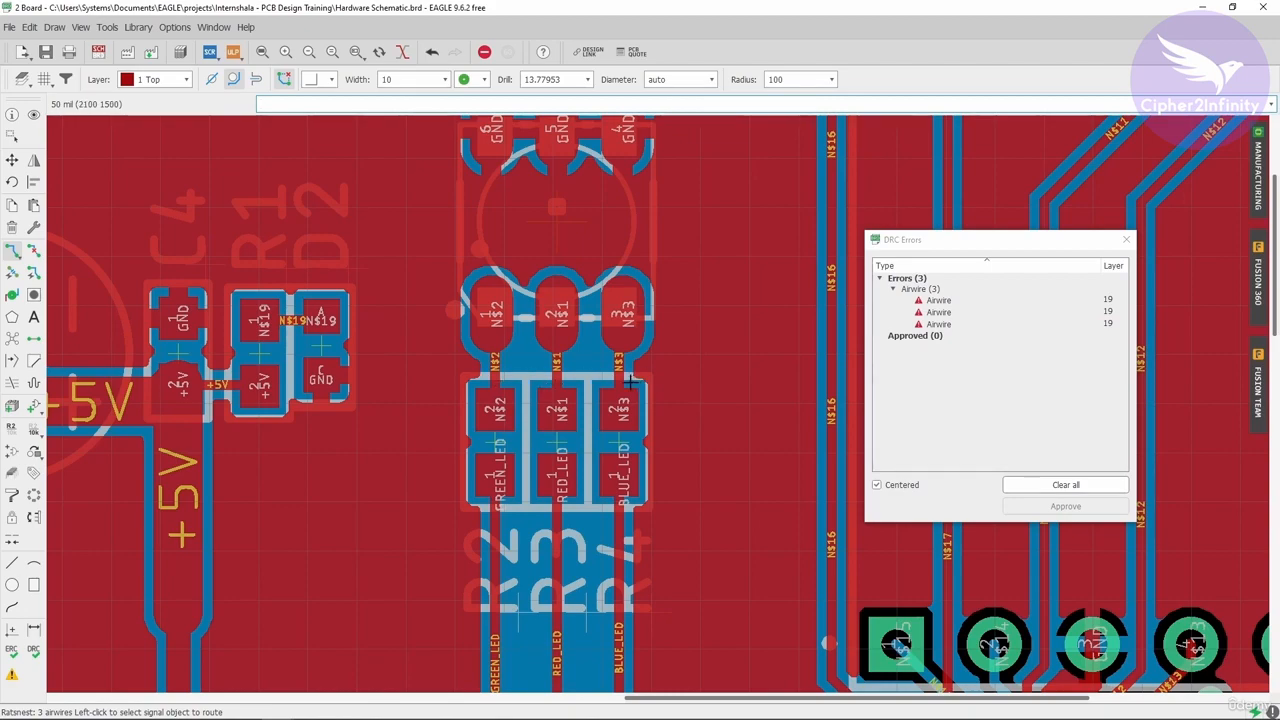
{"action": "scroll", "coordinate": [494, 367], "scroll_direction": "down", "scroll_amount": 3}
{"action": "left_click", "coordinate": [960, 305]}
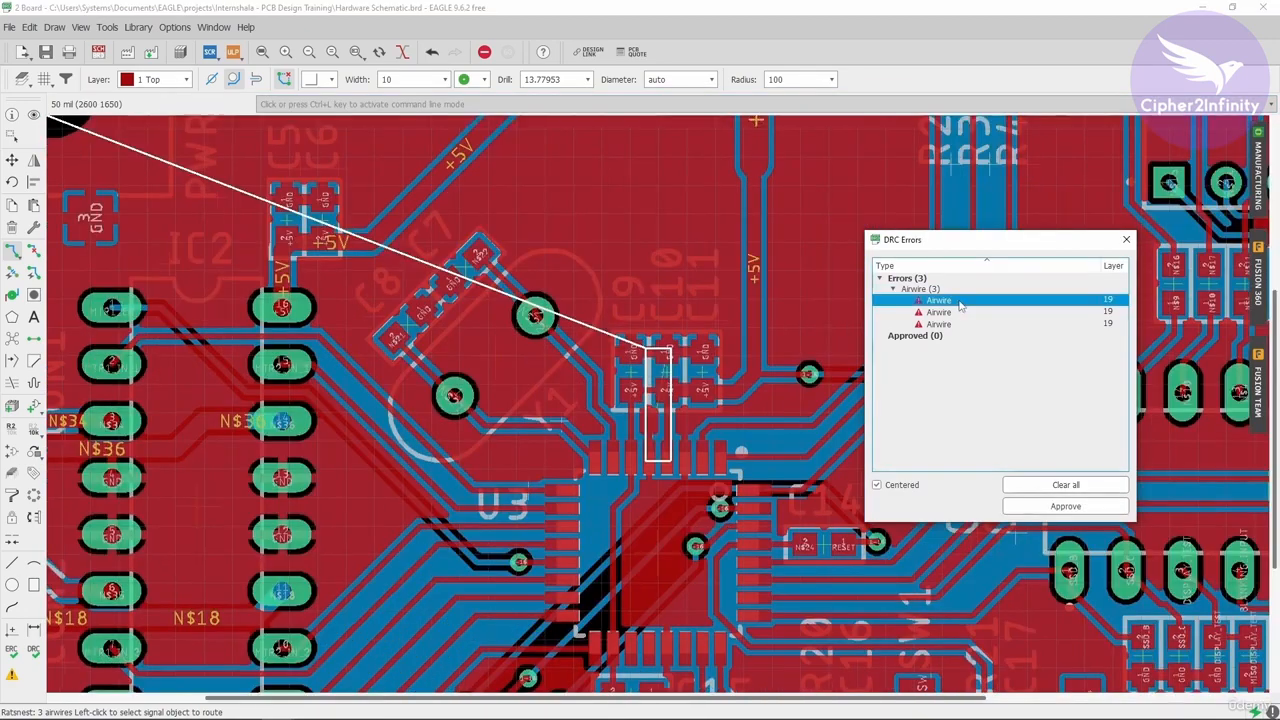
{"action": "scroll", "coordinate": [648, 447], "scroll_direction": "up", "scroll_amount": 4}
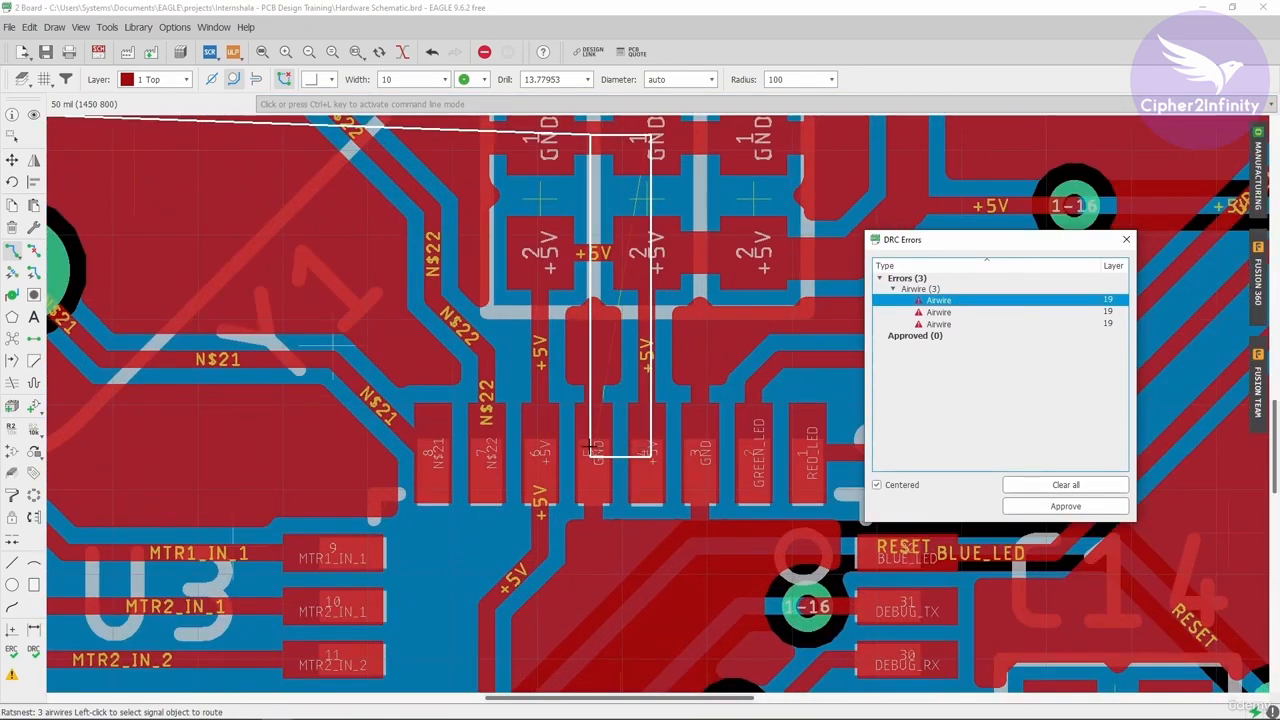
{"action": "scroll", "coordinate": [645, 445], "scroll_direction": "down", "scroll_amount": 3}
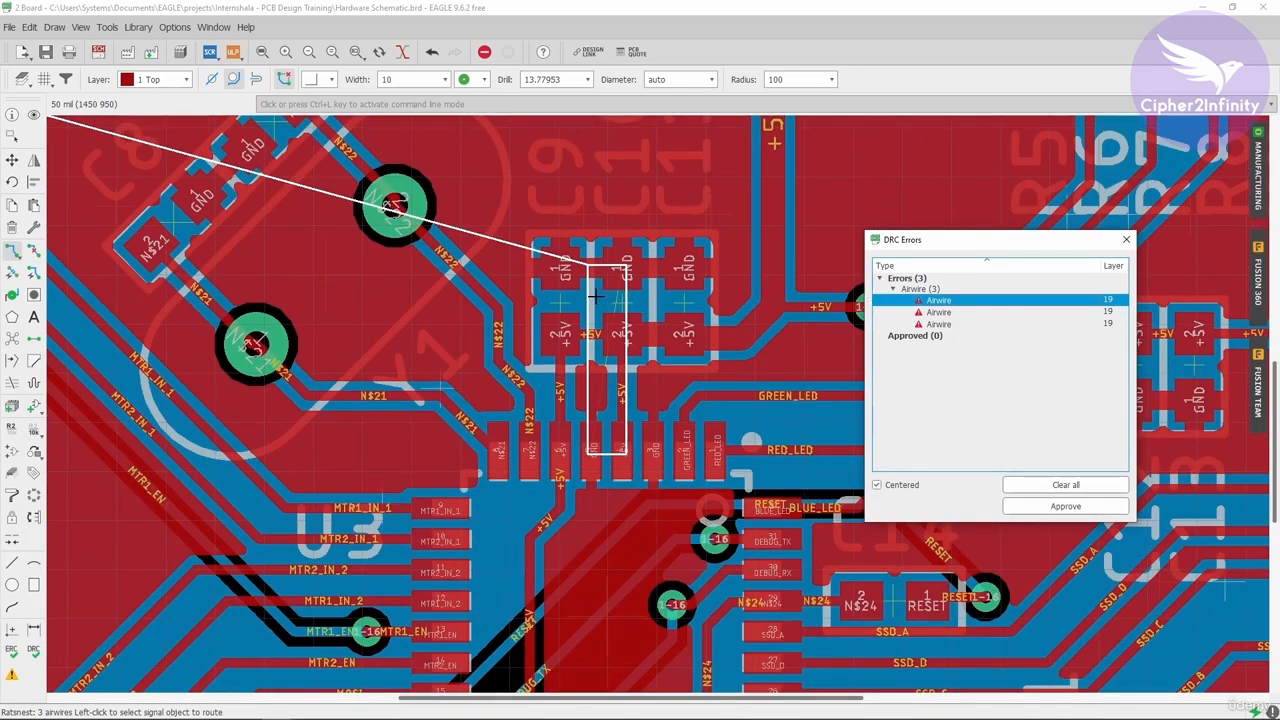
- Jump to the second airwire error near the switches and close the DRC errors dialog
{"action": "left_click", "coordinate": [945, 313]}
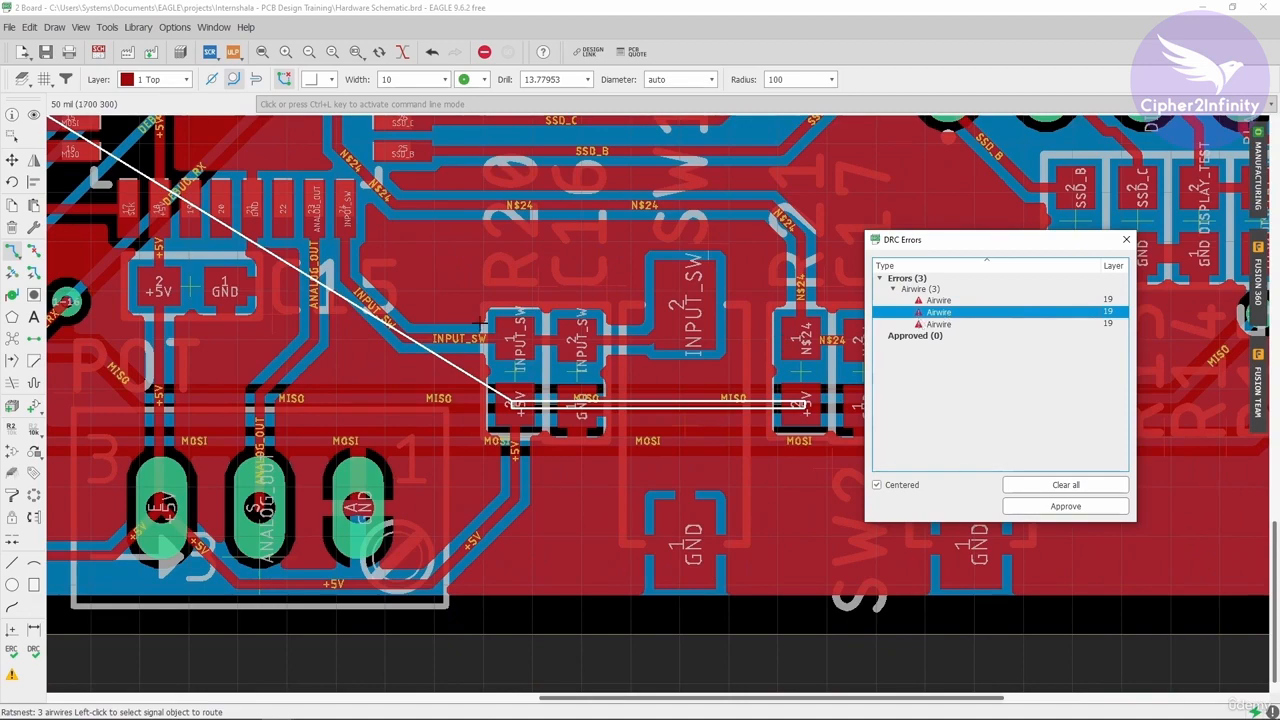
{"action": "scroll", "coordinate": [608, 333], "scroll_direction": "up", "scroll_amount": 4}
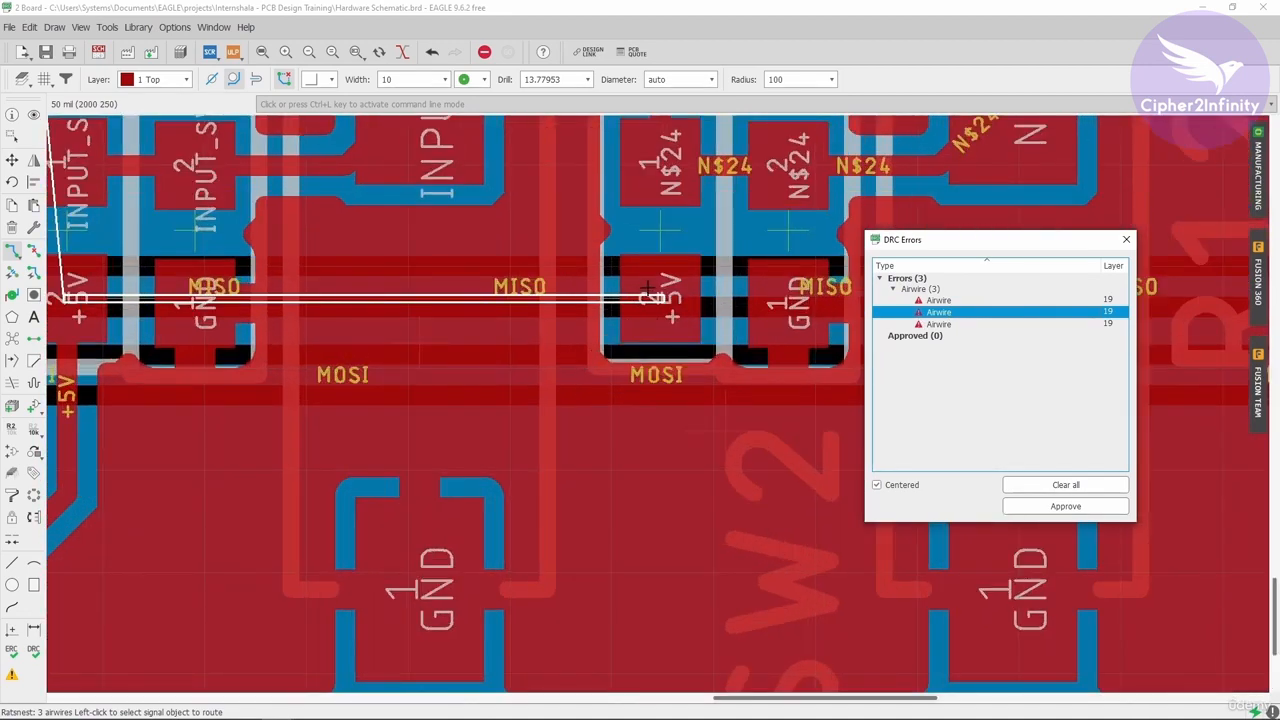
{"action": "scroll", "coordinate": [655, 318], "scroll_direction": "down", "scroll_amount": 2}
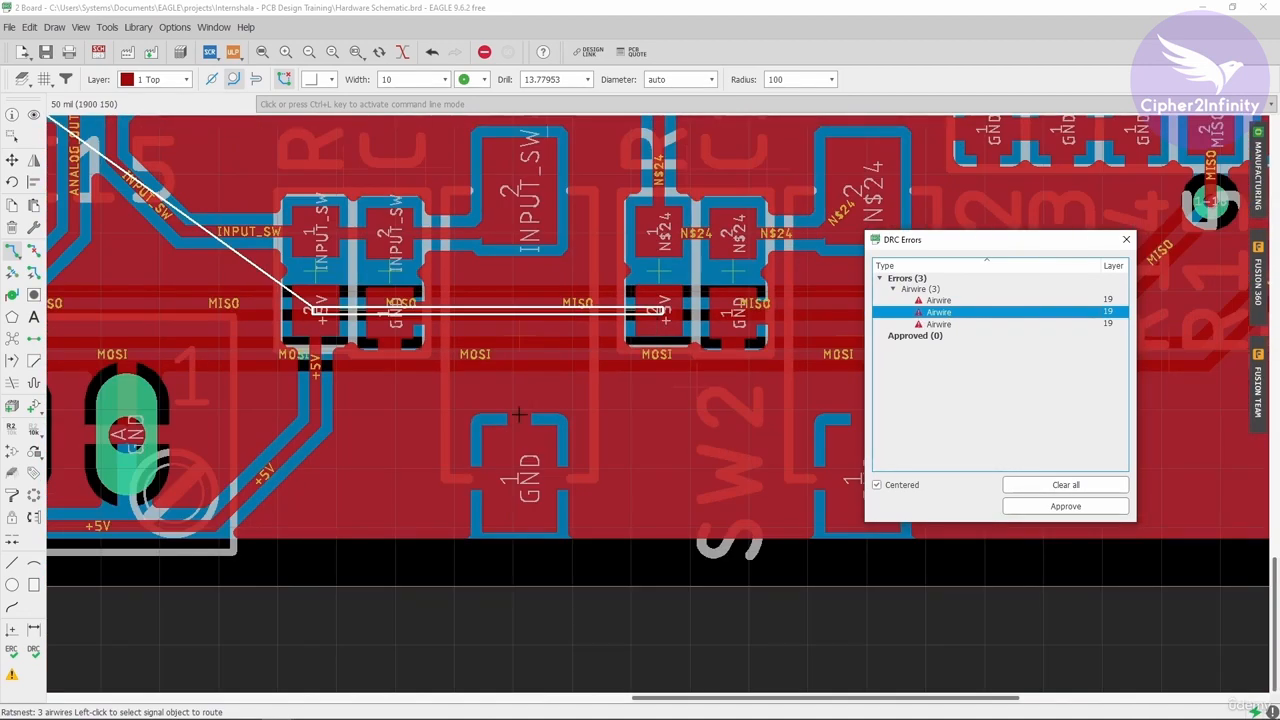
{"action": "left_click", "coordinate": [1126, 240]}
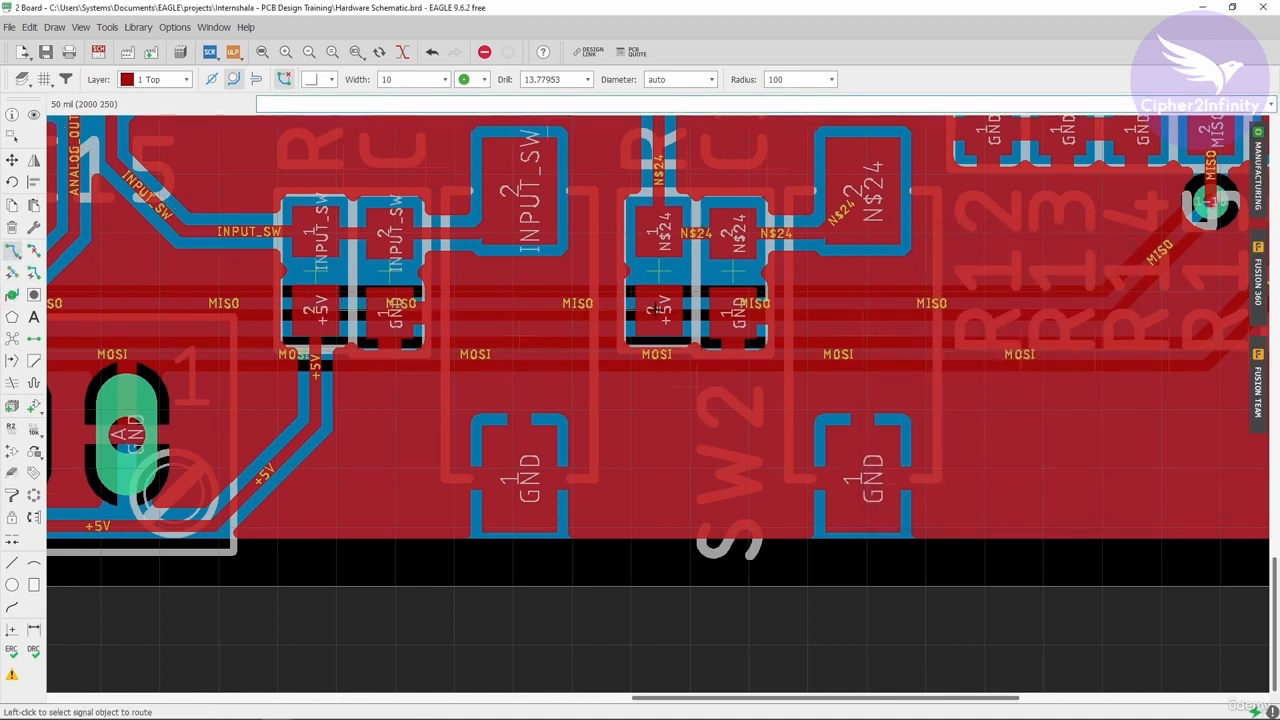
- Place the board window beside the schematic and highlight the +5V net on the board
{"action": "scroll", "coordinate": [668, 424], "scroll_direction": "down", "scroll_amount": 2}
{"action": "scroll", "coordinate": [668, 424], "scroll_direction": "up", "scroll_amount": 3}
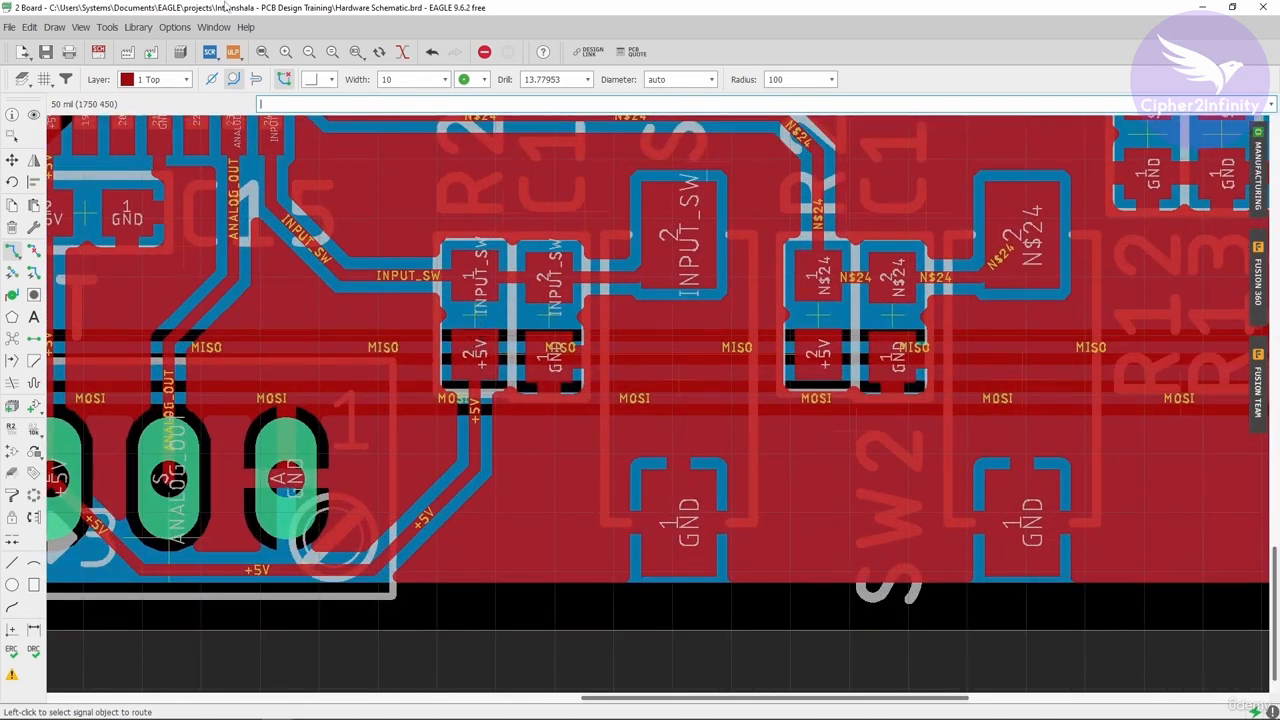
{"action": "left_click_drag", "start_coordinate": [449, 8], "coordinate": [449, 60]}
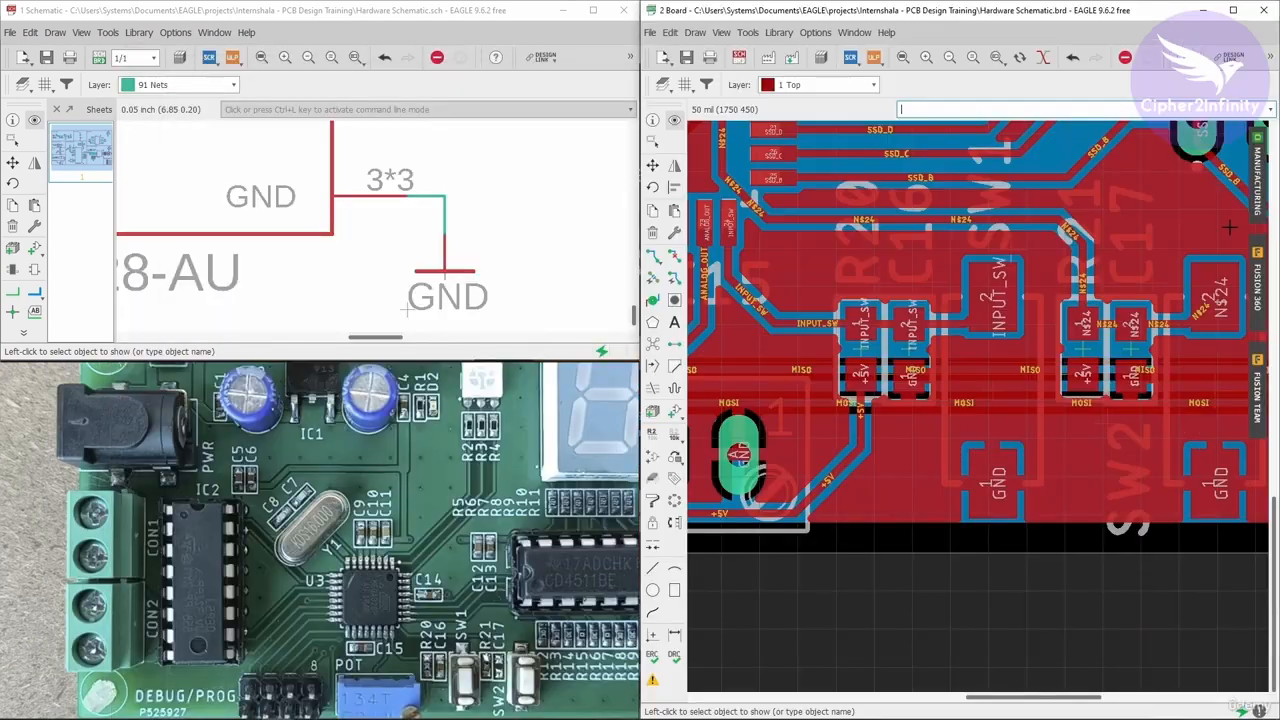
{"action": "left_click", "coordinate": [860, 374]}
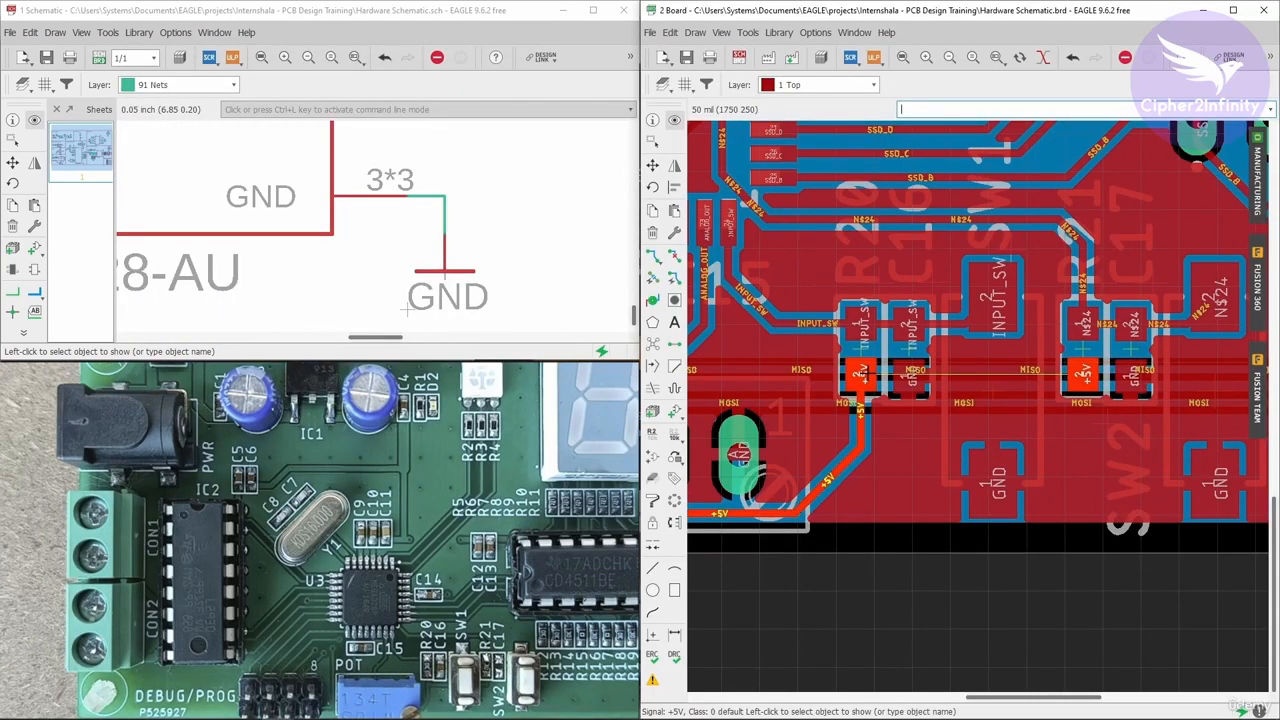
{"action": "scroll", "coordinate": [936, 368], "scroll_direction": "down", "scroll_amount": 2}
{"action": "scroll", "coordinate": [948, 360], "scroll_direction": "up", "scroll_amount": 2}
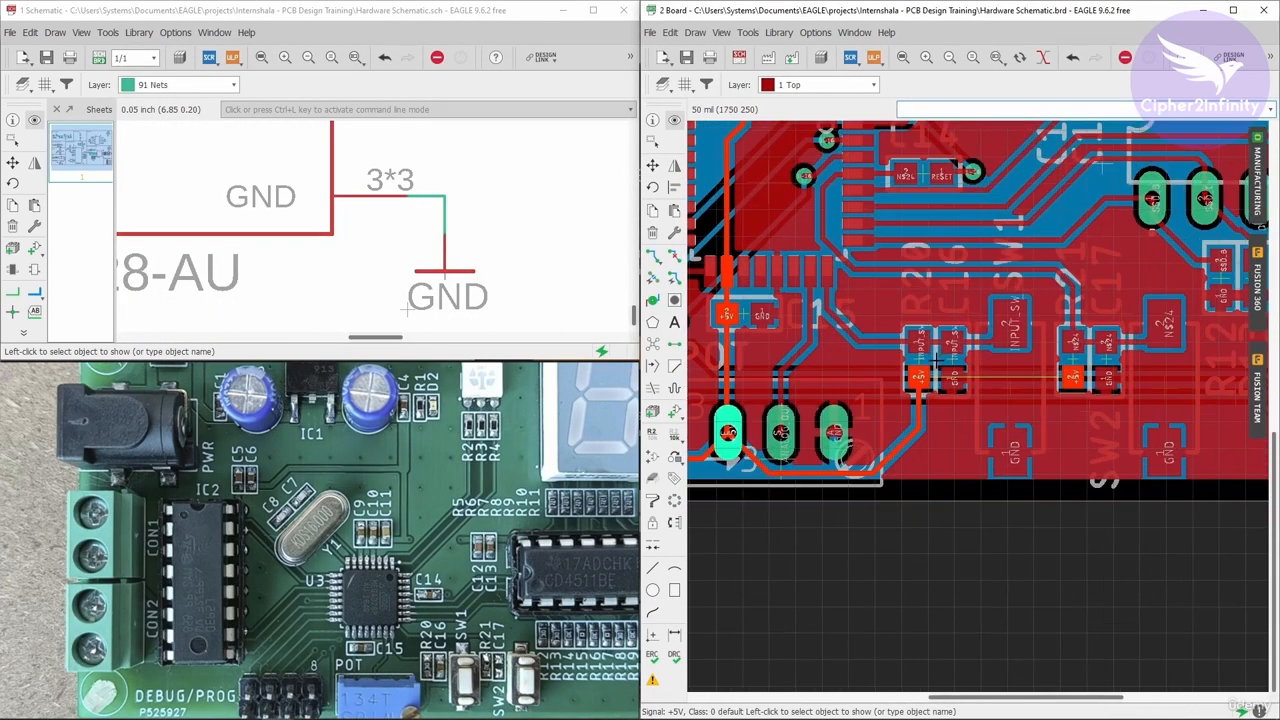
- Highlight resistors R20 and R21 on the board and locate them in the schematic to compare connections
{"action": "left_click", "coordinate": [934, 313]}
{"action": "scroll", "coordinate": [471, 249], "scroll_direction": "down", "scroll_amount": 5}
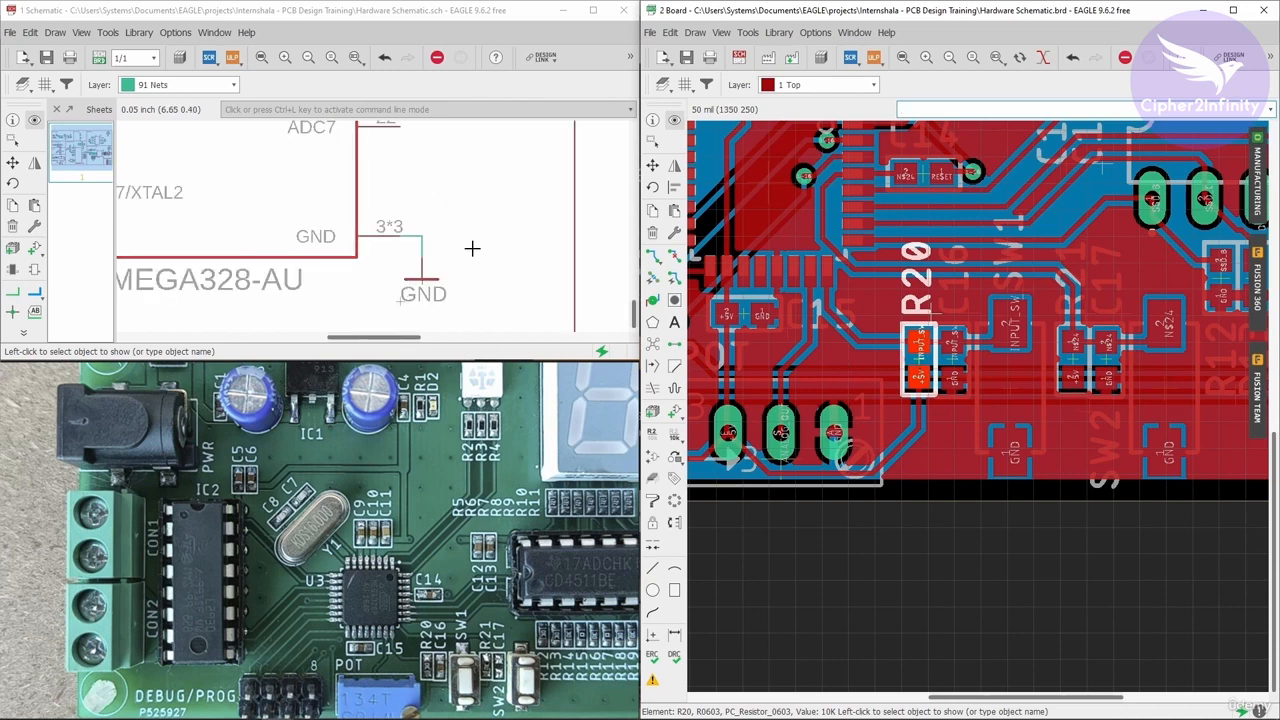
{"action": "scroll", "coordinate": [460, 209], "scroll_direction": "up", "scroll_amount": 3}
{"action": "scroll", "coordinate": [437, 185], "scroll_direction": "up", "scroll_amount": 1}
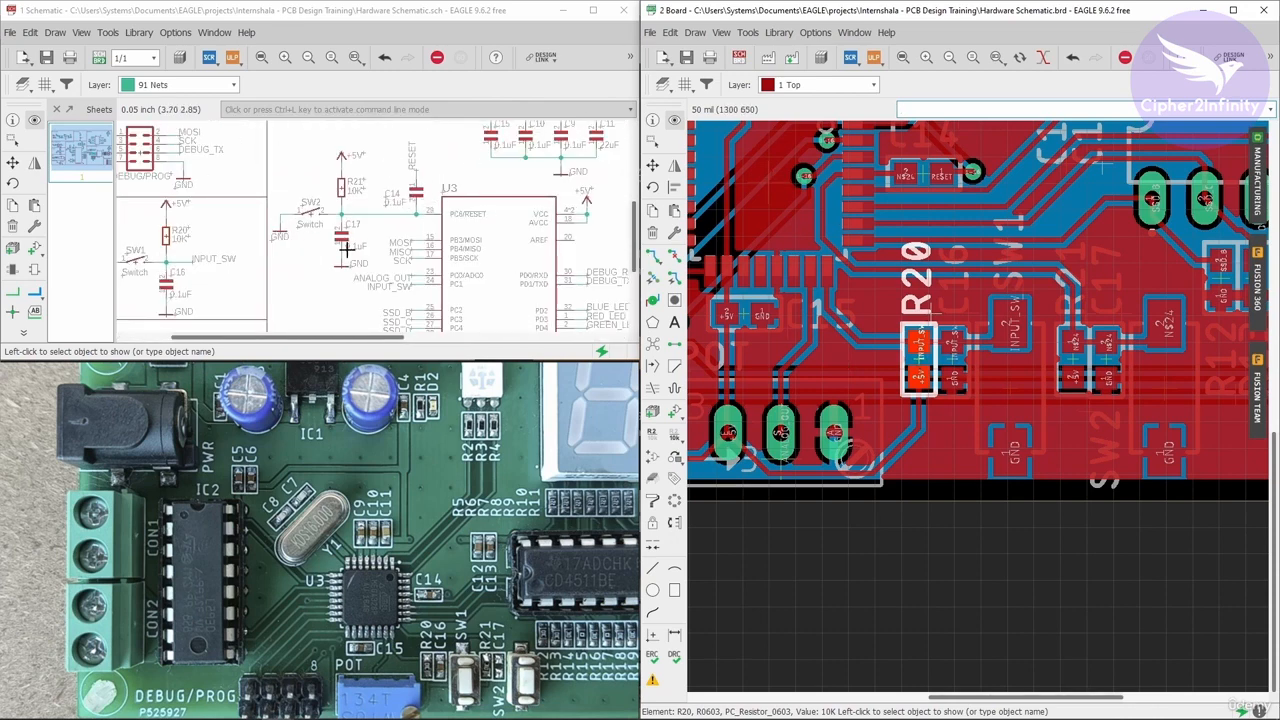
{"action": "scroll", "coordinate": [335, 217], "scroll_direction": "up", "scroll_amount": 1}
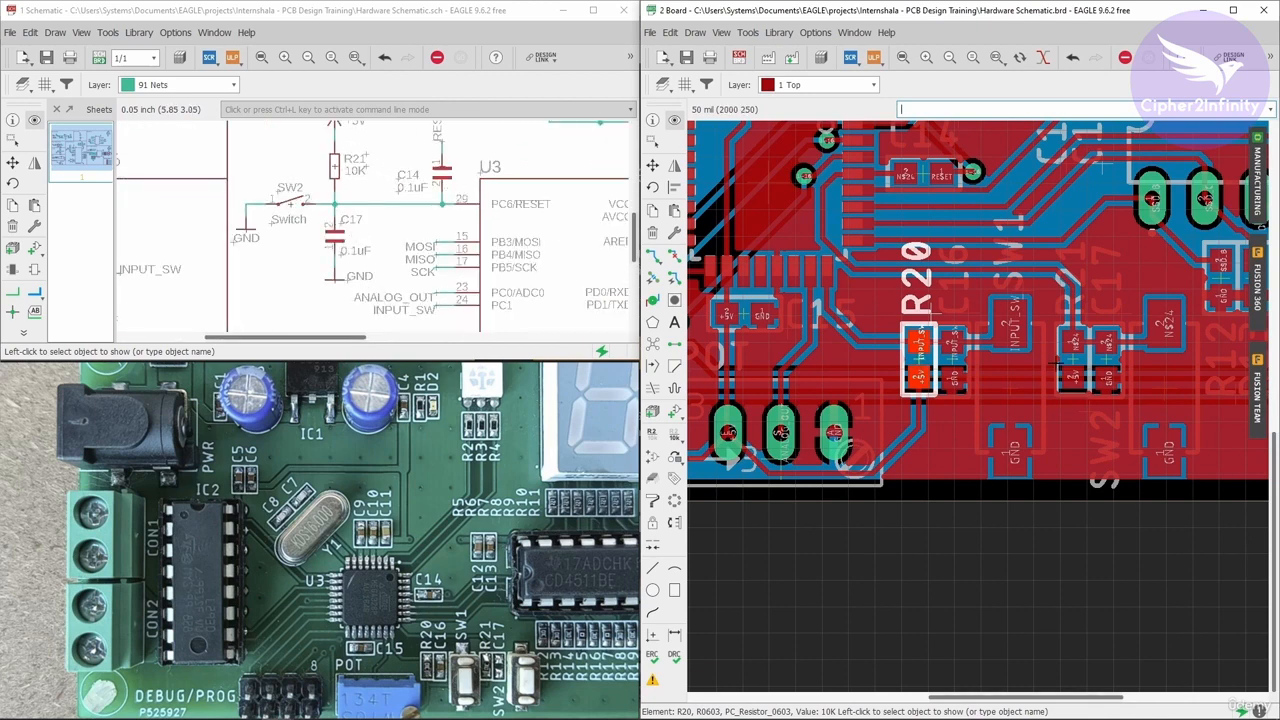
{"action": "left_click", "coordinate": [1085, 310]}
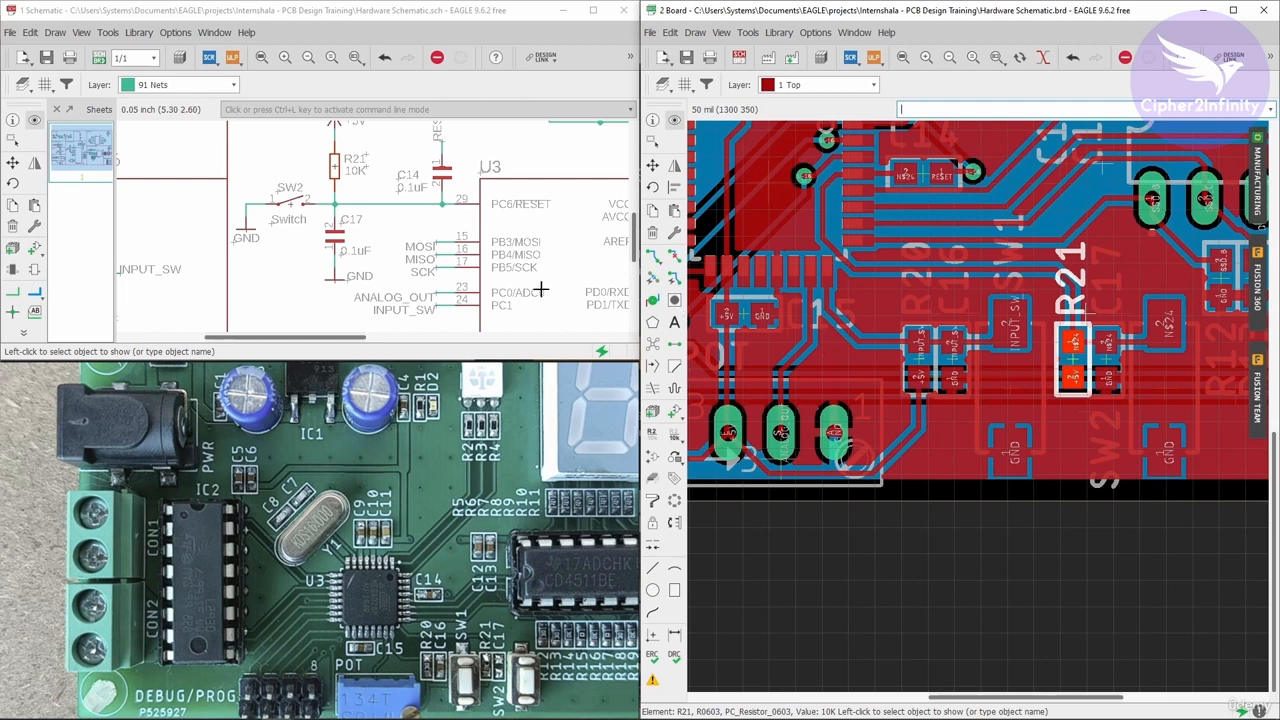
{"action": "scroll", "coordinate": [431, 171], "scroll_direction": "up", "scroll_amount": 3}
{"action": "scroll", "coordinate": [446, 150], "scroll_direction": "down", "scroll_amount": 3}
{"action": "scroll", "coordinate": [407, 199], "scroll_direction": "up", "scroll_amount": 2}
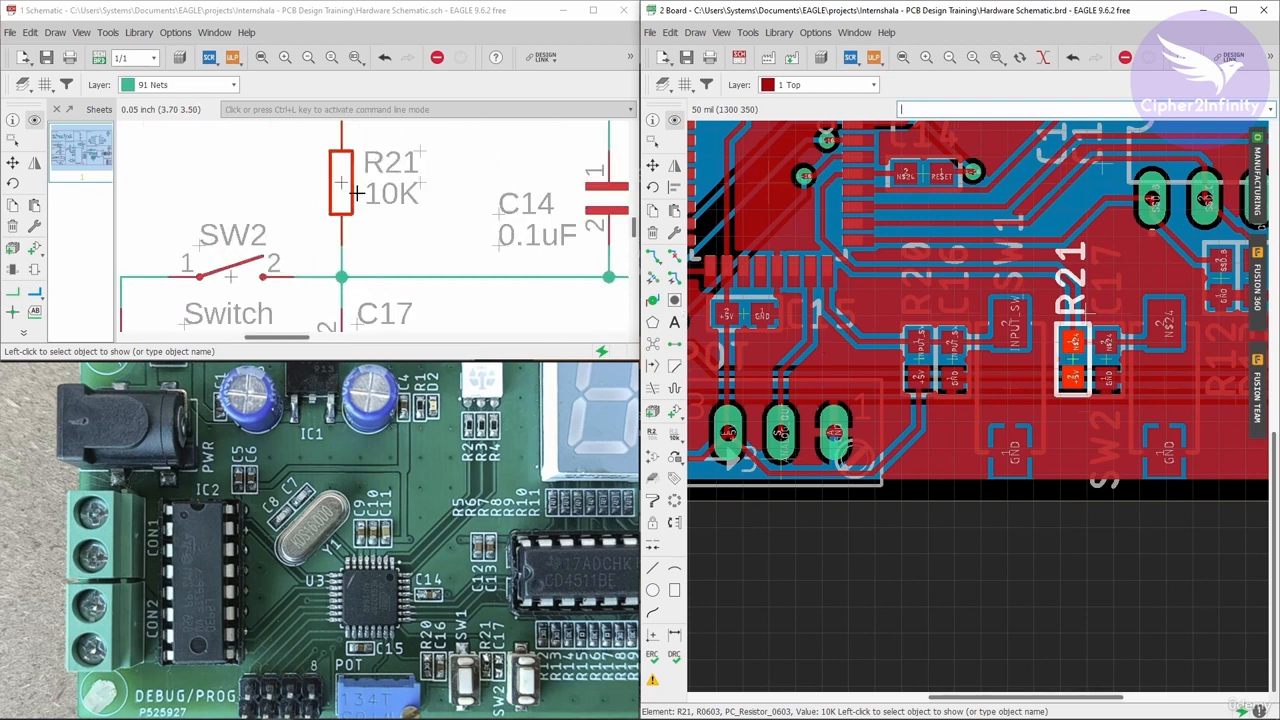
{"action": "scroll", "coordinate": [345, 248], "scroll_direction": "down", "scroll_amount": 1}
{"action": "scroll", "coordinate": [357, 215], "scroll_direction": "down", "scroll_amount": 3}
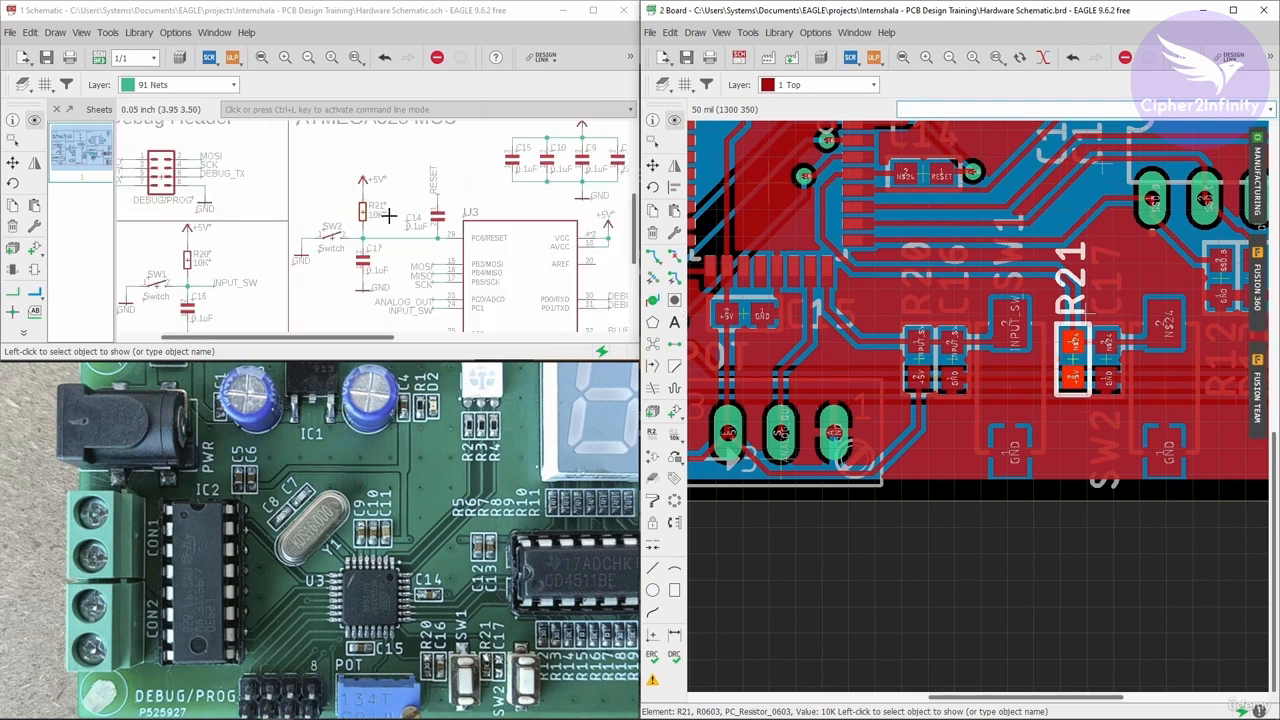
{"action": "scroll", "coordinate": [157, 240], "scroll_direction": "up", "scroll_amount": 1}
{"action": "scroll", "coordinate": [236, 240], "scroll_direction": "up", "scroll_amount": 2}
{"action": "left_click", "coordinate": [240, 240]}
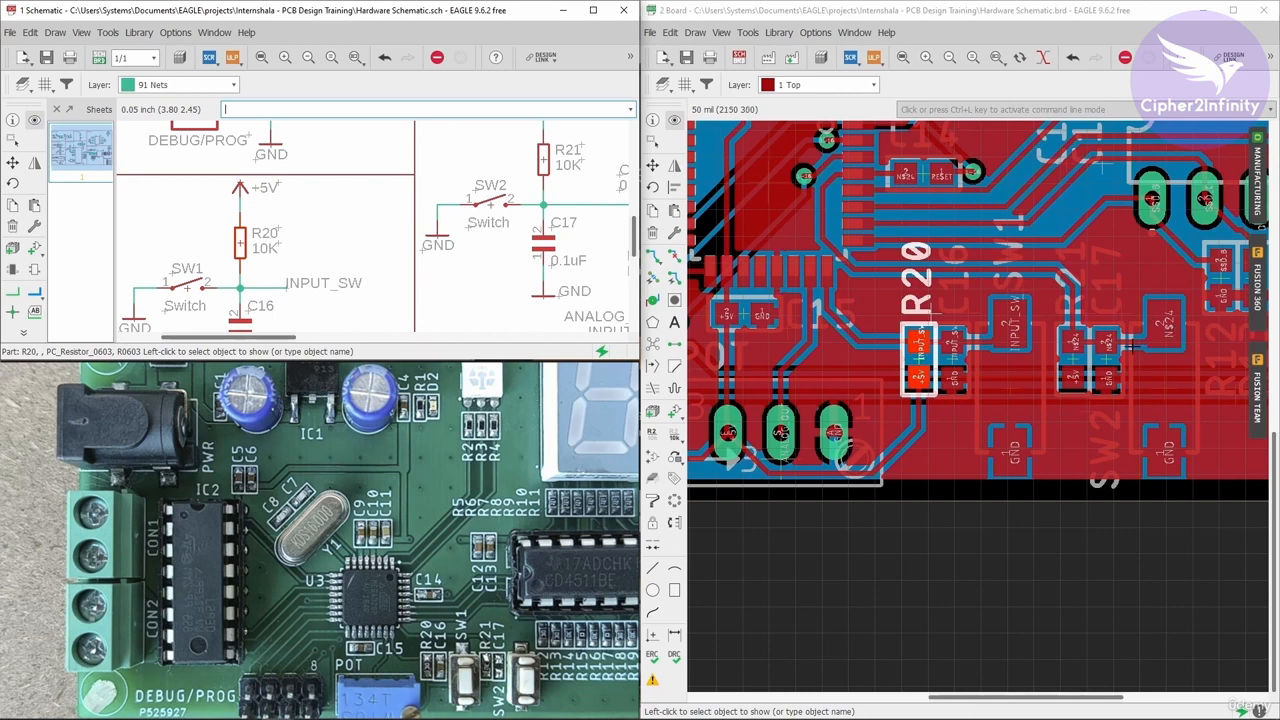
{"action": "scroll", "coordinate": [885, 376], "scroll_direction": "down", "scroll_amount": 2}
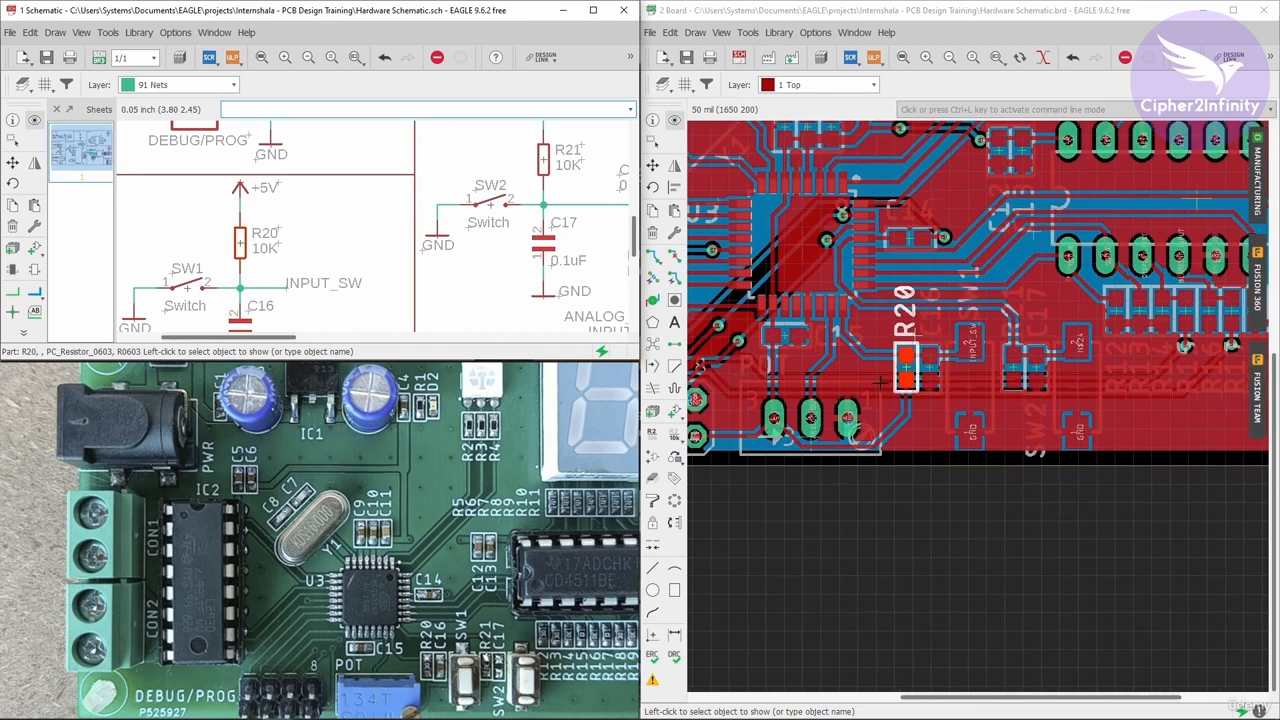
{"action": "scroll", "coordinate": [1020, 402], "scroll_direction": "up", "scroll_amount": 2}
- Start routing the +5V airwire from the switch resistor pad and set the grid size to 10 mil
{"action": "left_click", "coordinate": [653, 255]}
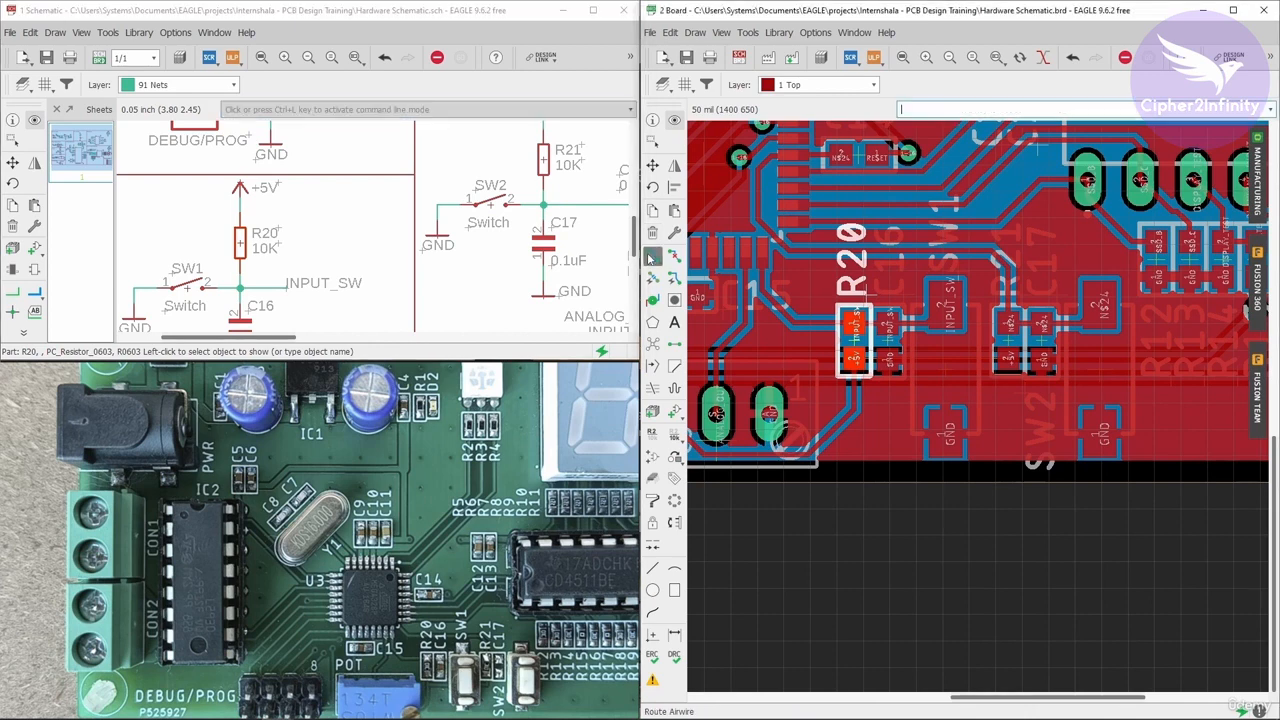
{"action": "scroll", "coordinate": [880, 393], "scroll_direction": "up", "scroll_amount": 2}
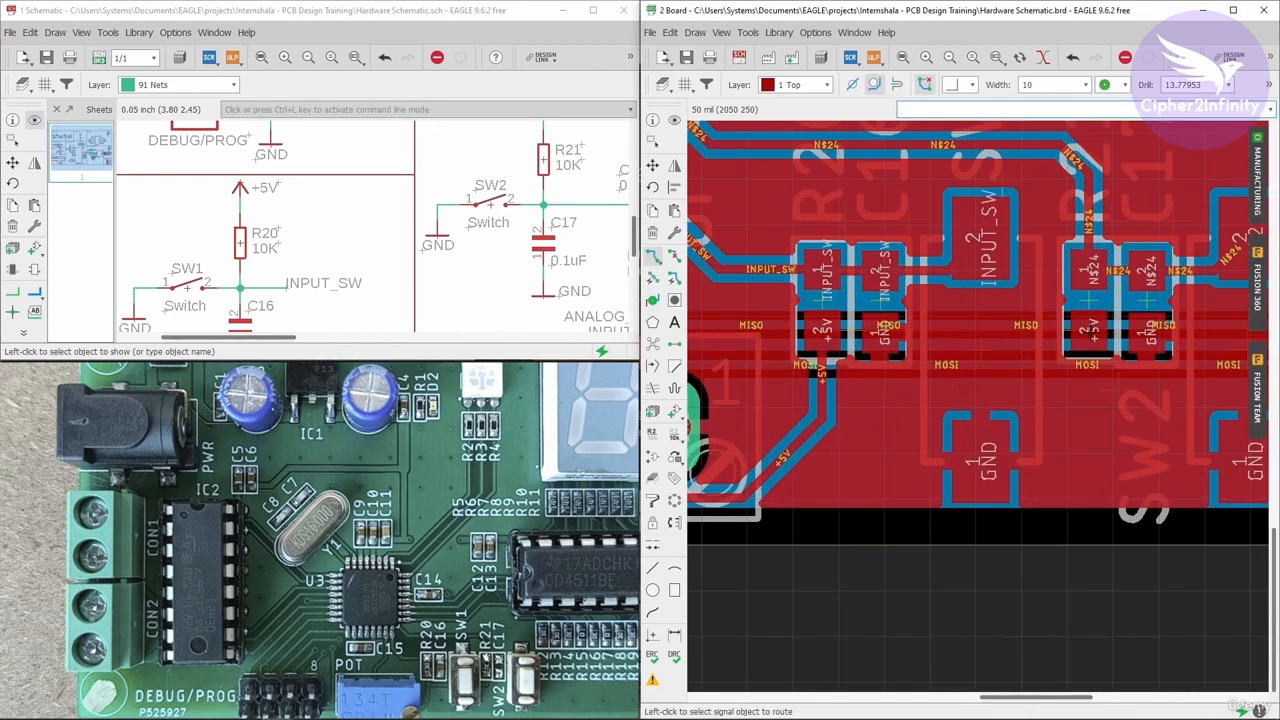
{"action": "left_click", "coordinate": [820, 372]}
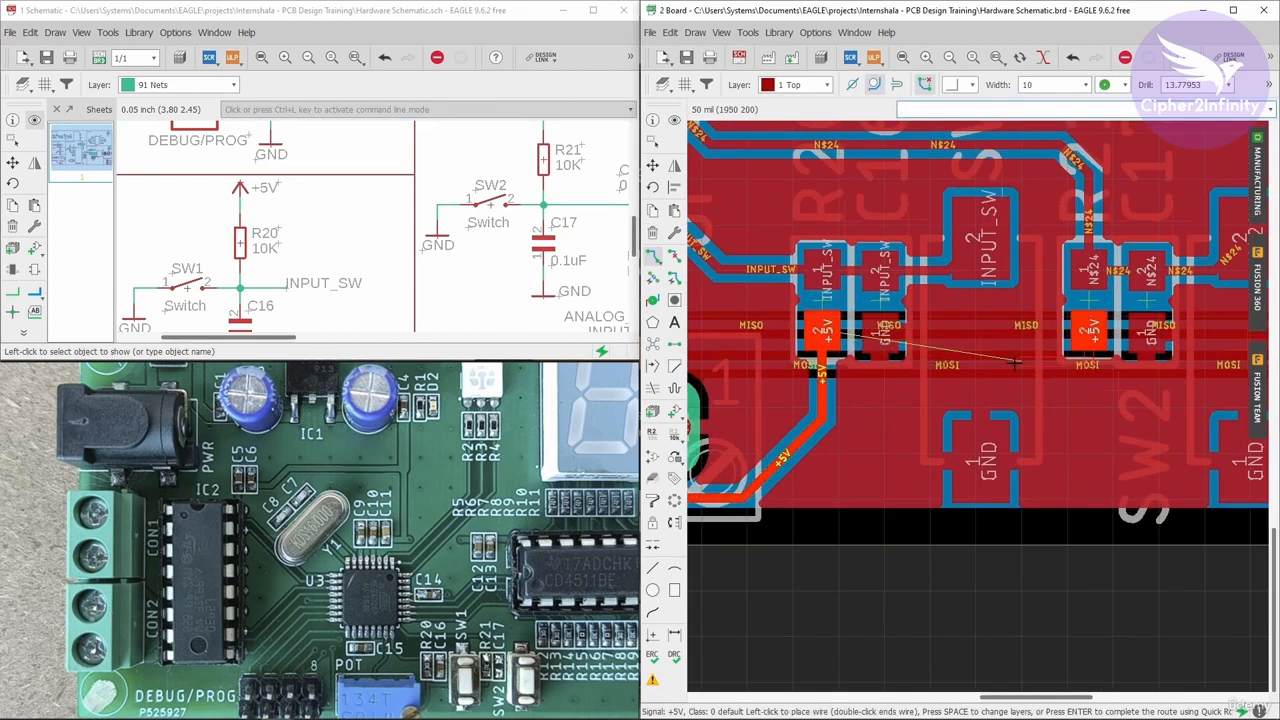
{"action": "left_click", "coordinate": [686, 84]}
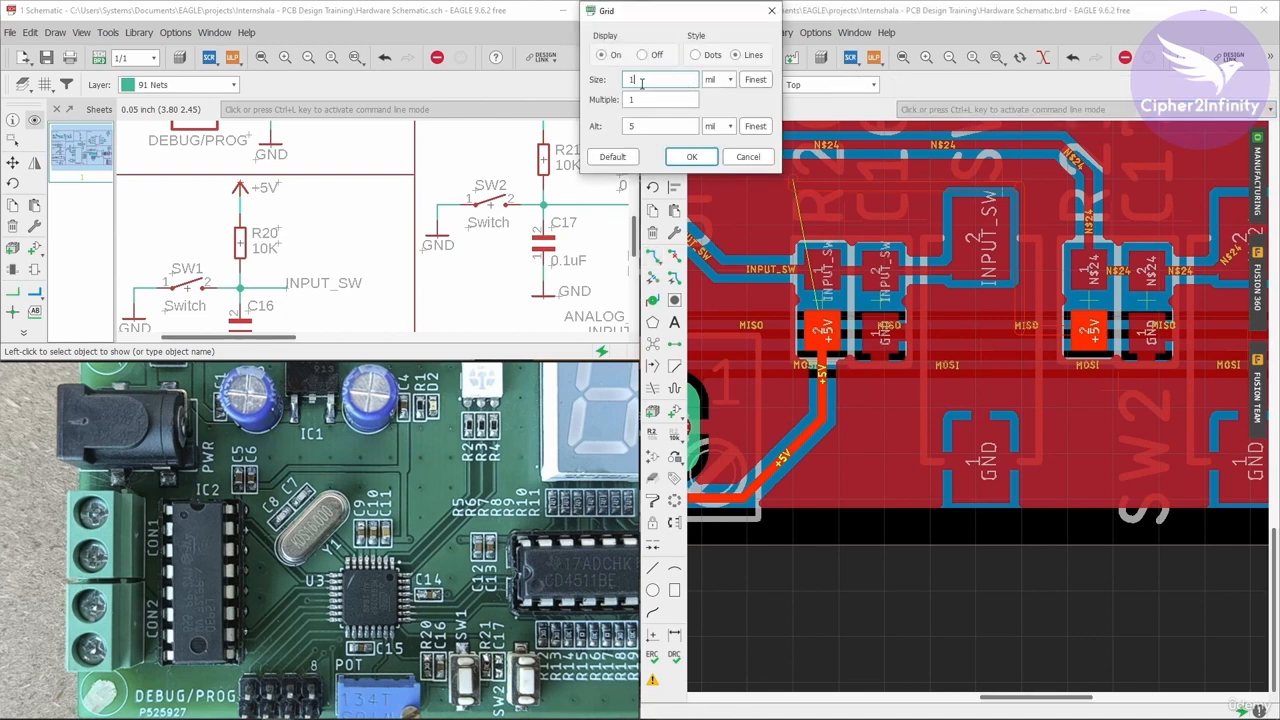
{"action": "left_click", "coordinate": [691, 156]}
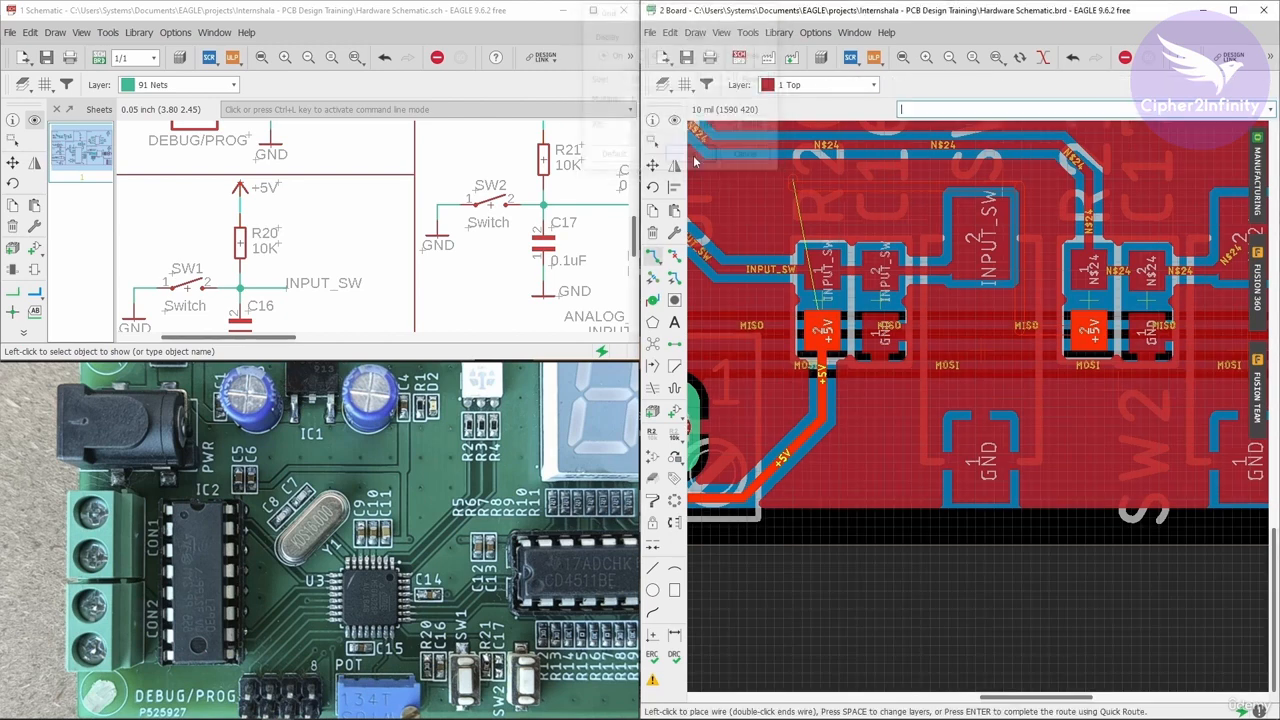
- Switch the wire bend style to 45 degrees and try routing the +5V trace, then cancel it
{"action": "scroll", "coordinate": [982, 366], "scroll_direction": "up", "scroll_amount": 3}
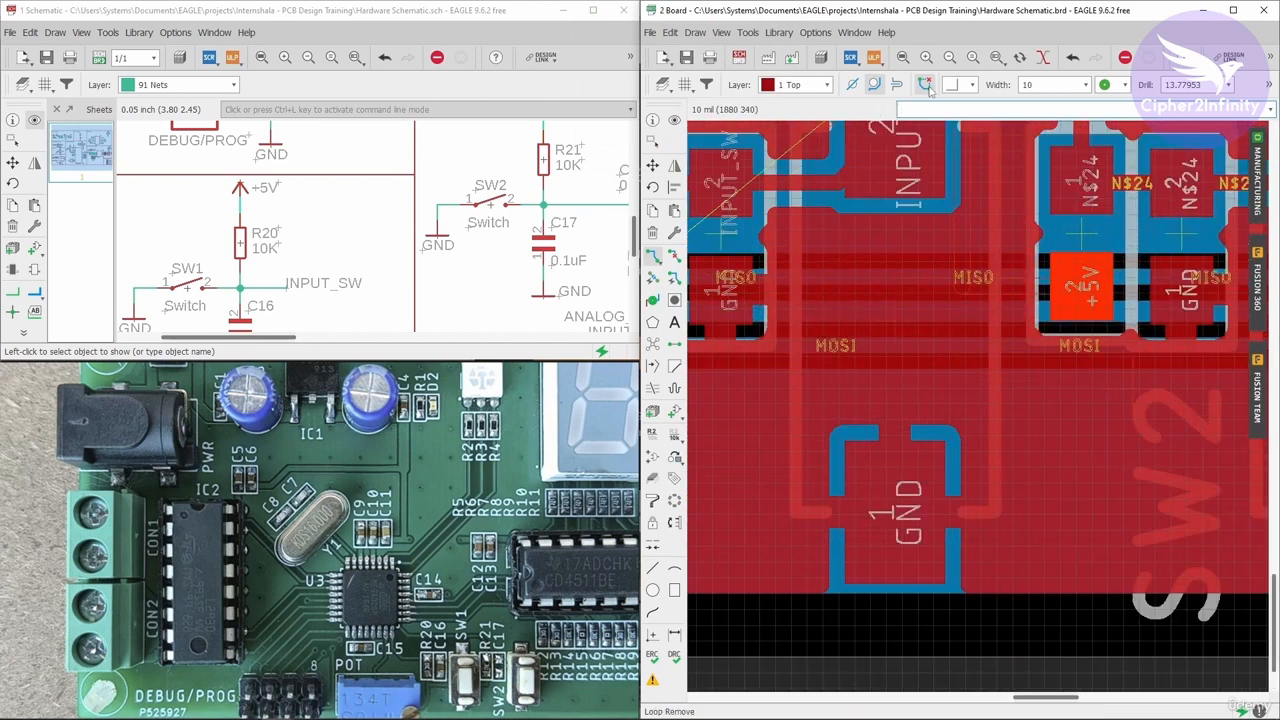
{"action": "left_click", "coordinate": [962, 85]}
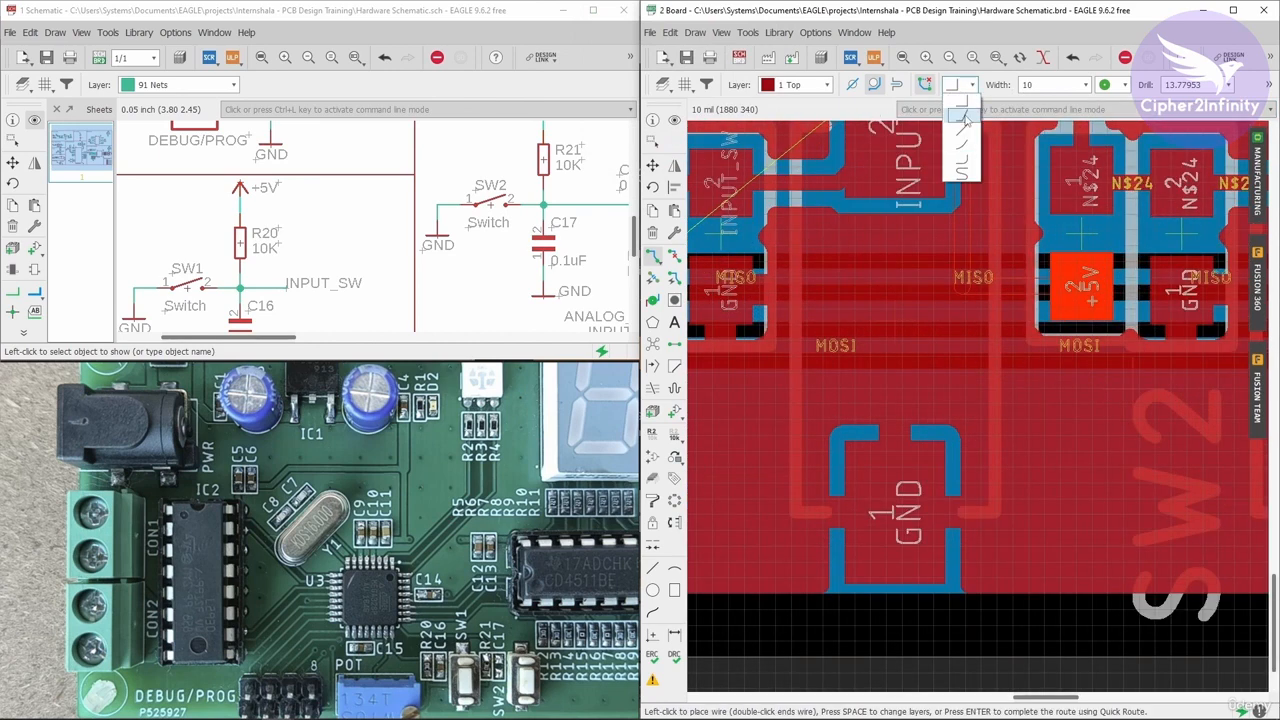
{"action": "left_click", "coordinate": [965, 118]}
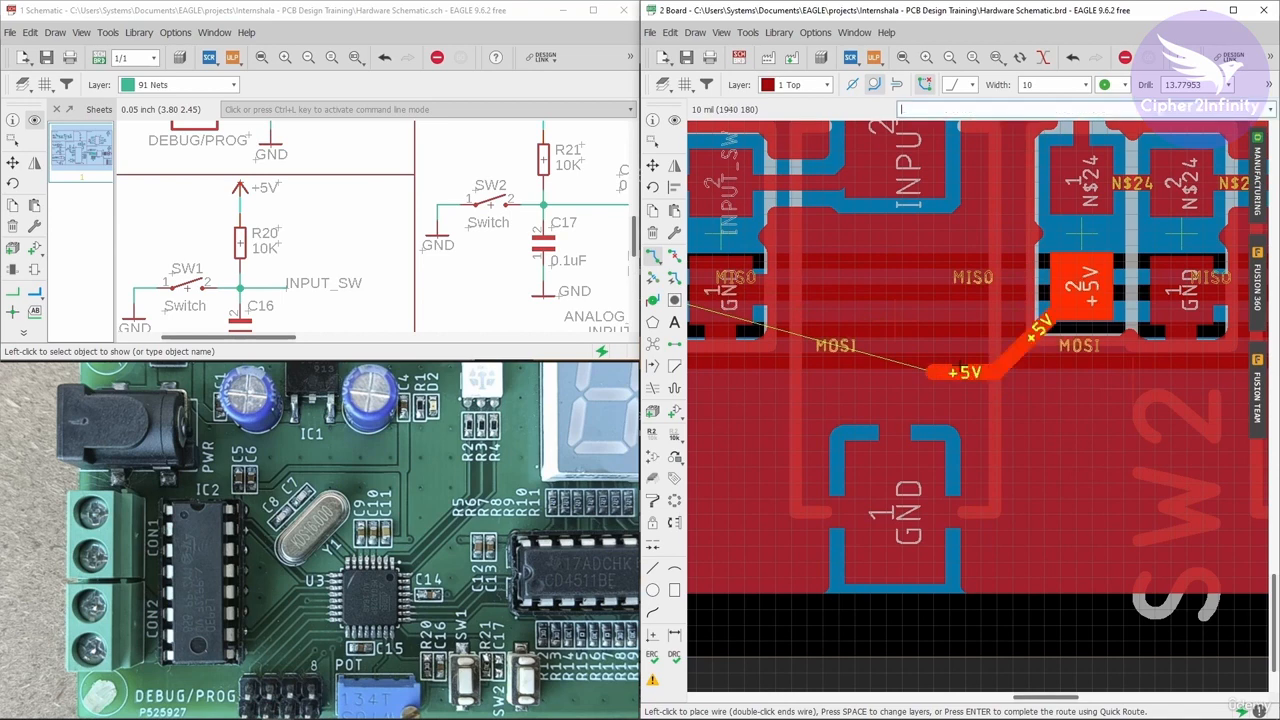
{"action": "scroll", "coordinate": [1060, 372], "scroll_direction": "down", "scroll_amount": 4}
{"action": "scroll", "coordinate": [890, 381], "scroll_direction": "up", "scroll_amount": 2}
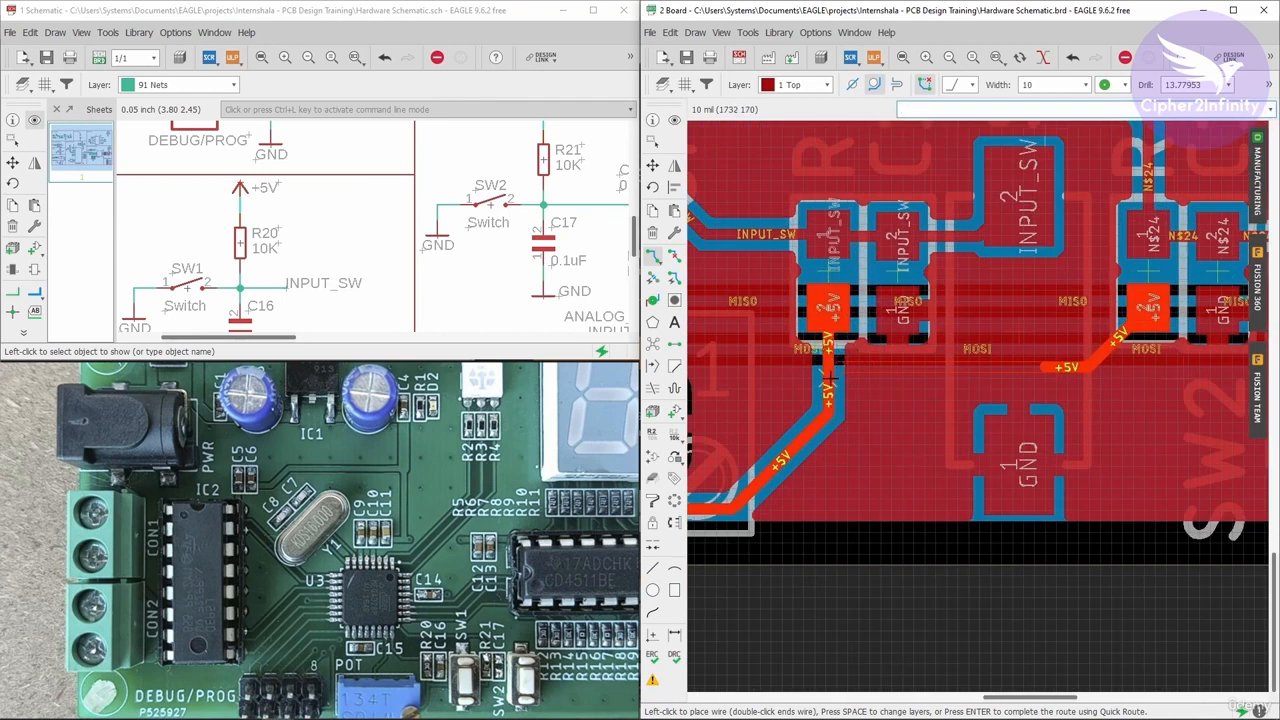
{"action": "key", "text": "Escape"}
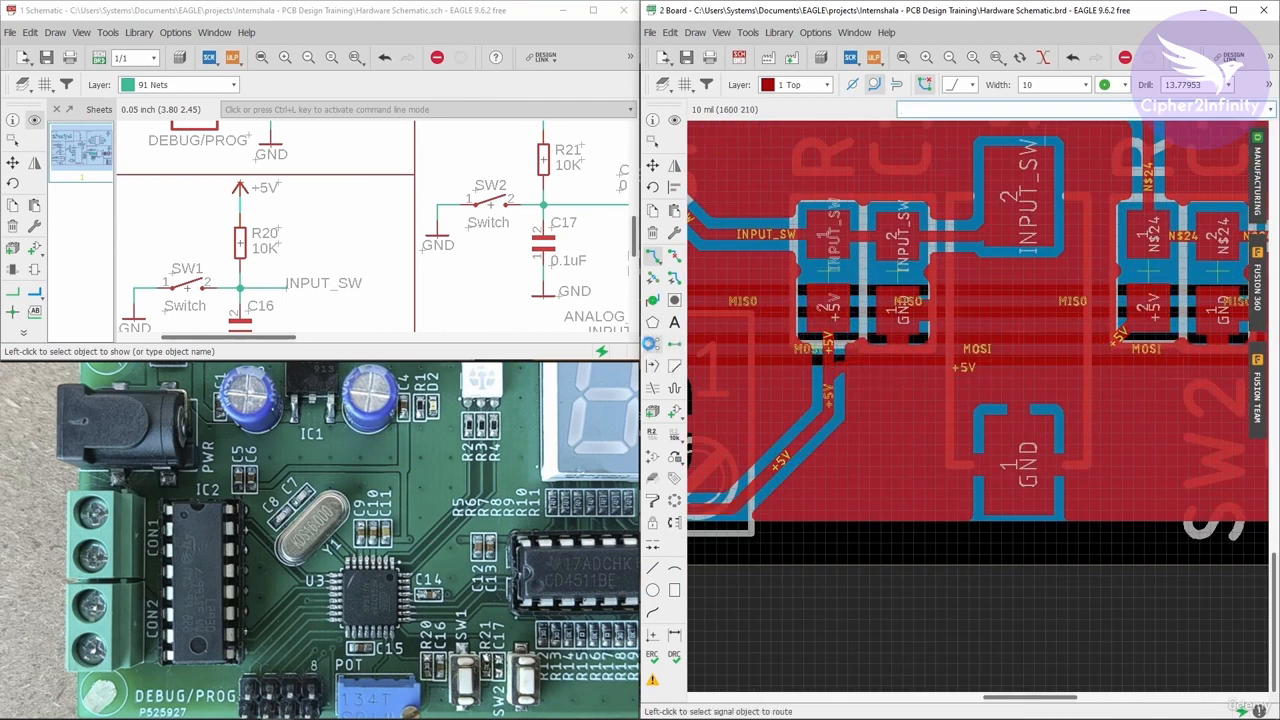
- Run Ratsnest on the board and maximize the board window
{"action": "left_click", "coordinate": [651, 343]}
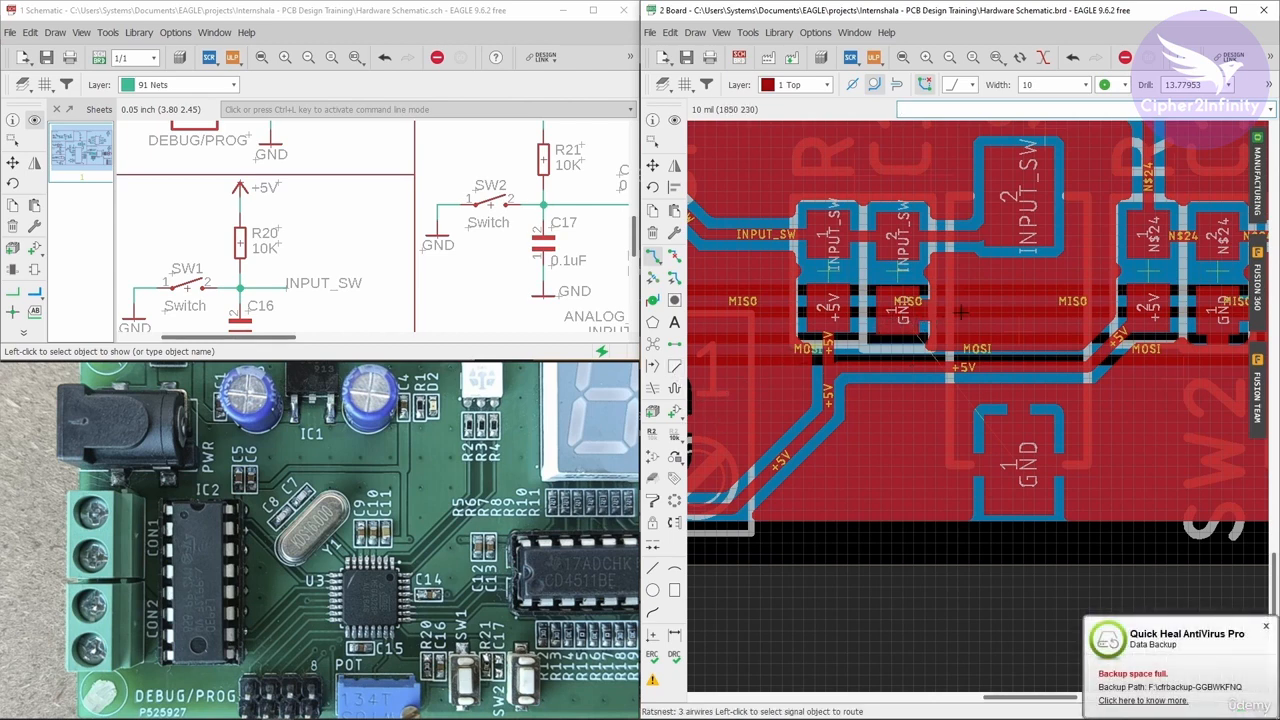
{"action": "left_click", "coordinate": [1232, 10]}
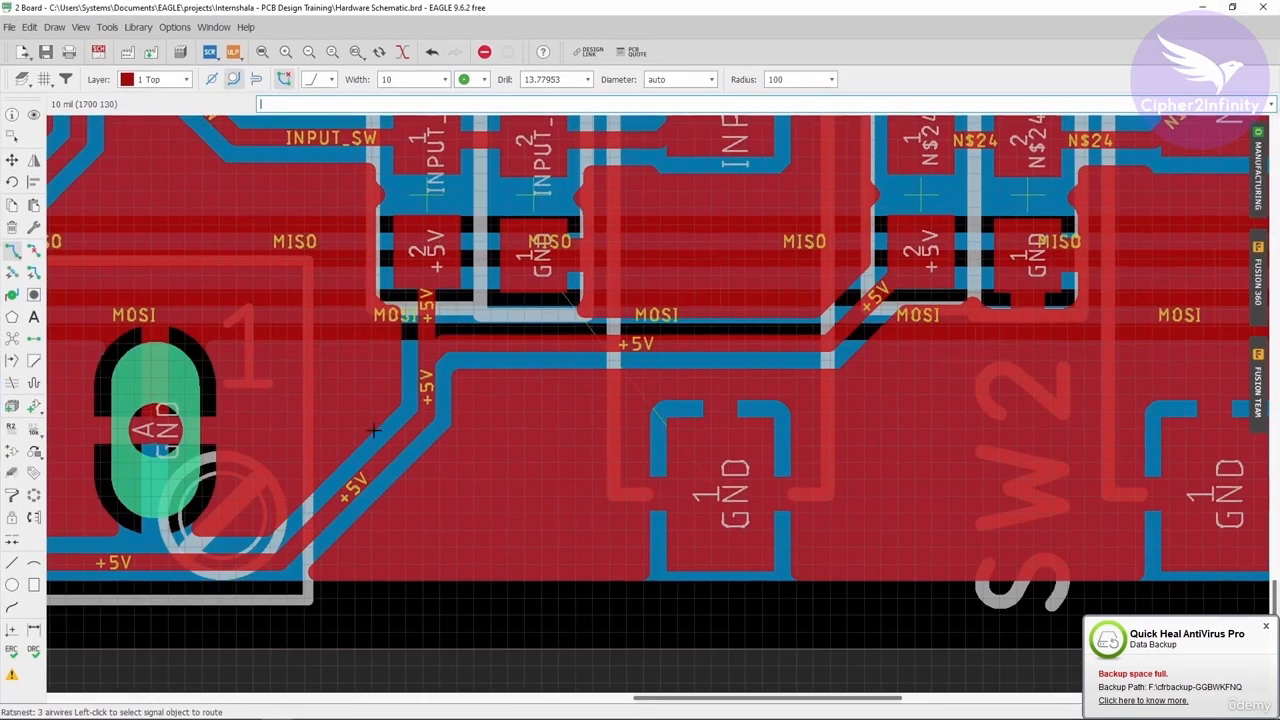
- Open the DRC errors list and step through each of the three airwire errors on the board
{"action": "left_click", "coordinate": [12, 674]}
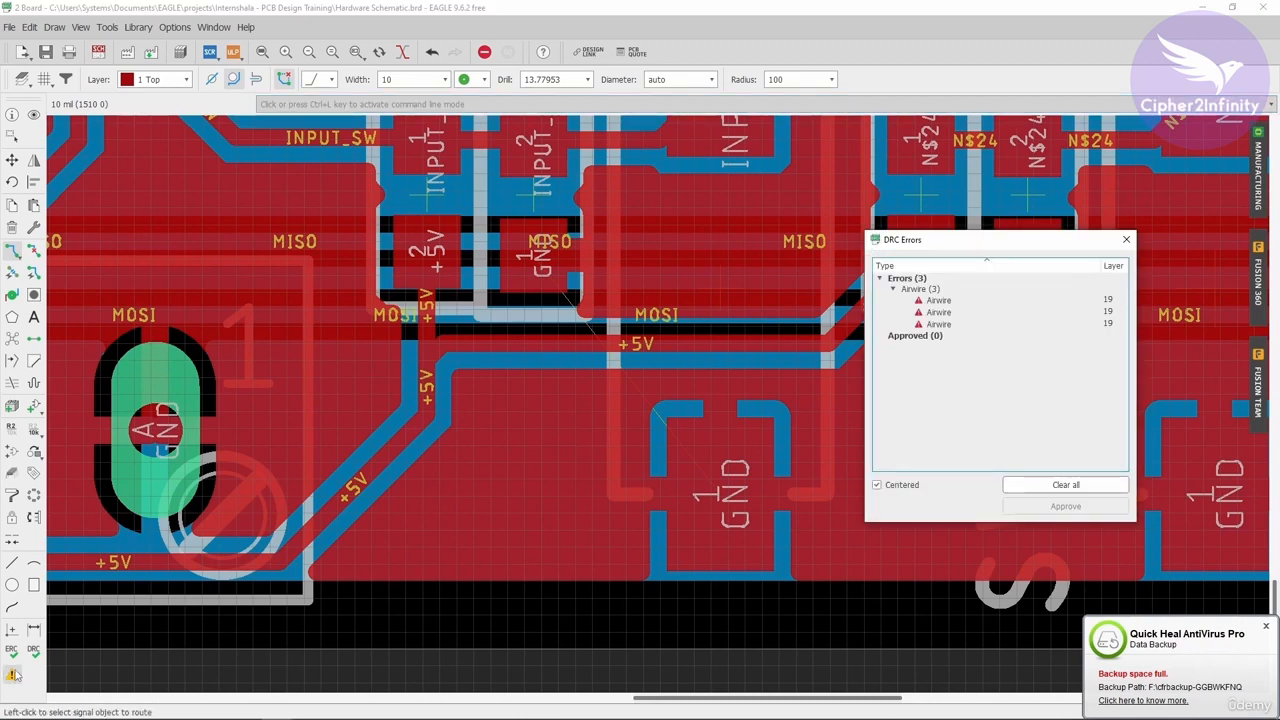
{"action": "left_click", "coordinate": [940, 300]}
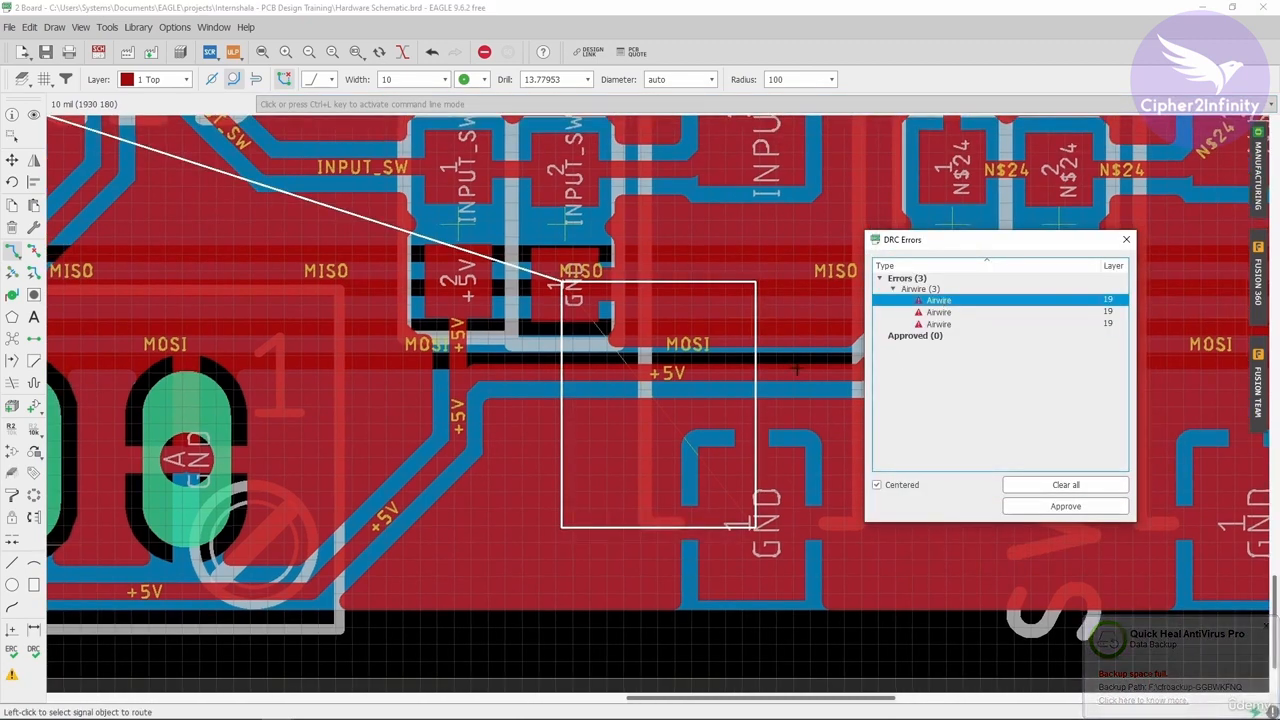
{"action": "left_click", "coordinate": [940, 312]}
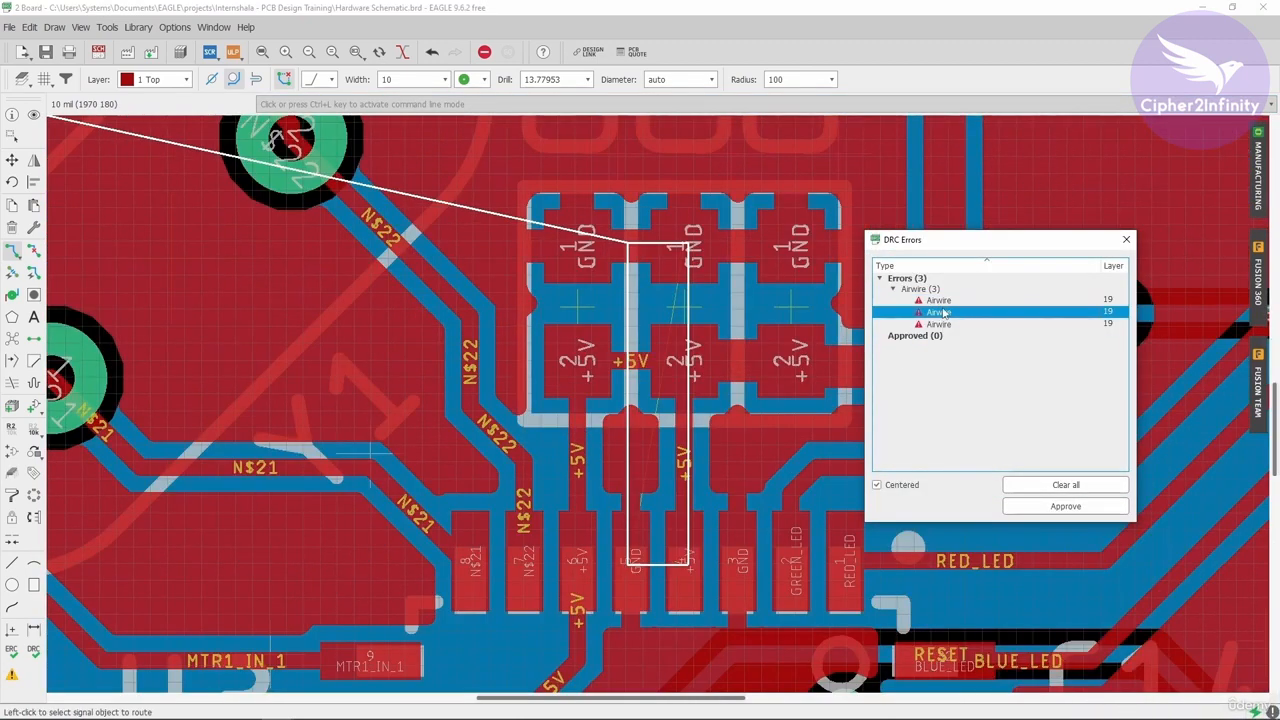
{"action": "scroll", "coordinate": [503, 279], "scroll_direction": "down", "scroll_amount": 3}
{"action": "left_click", "coordinate": [940, 324]}
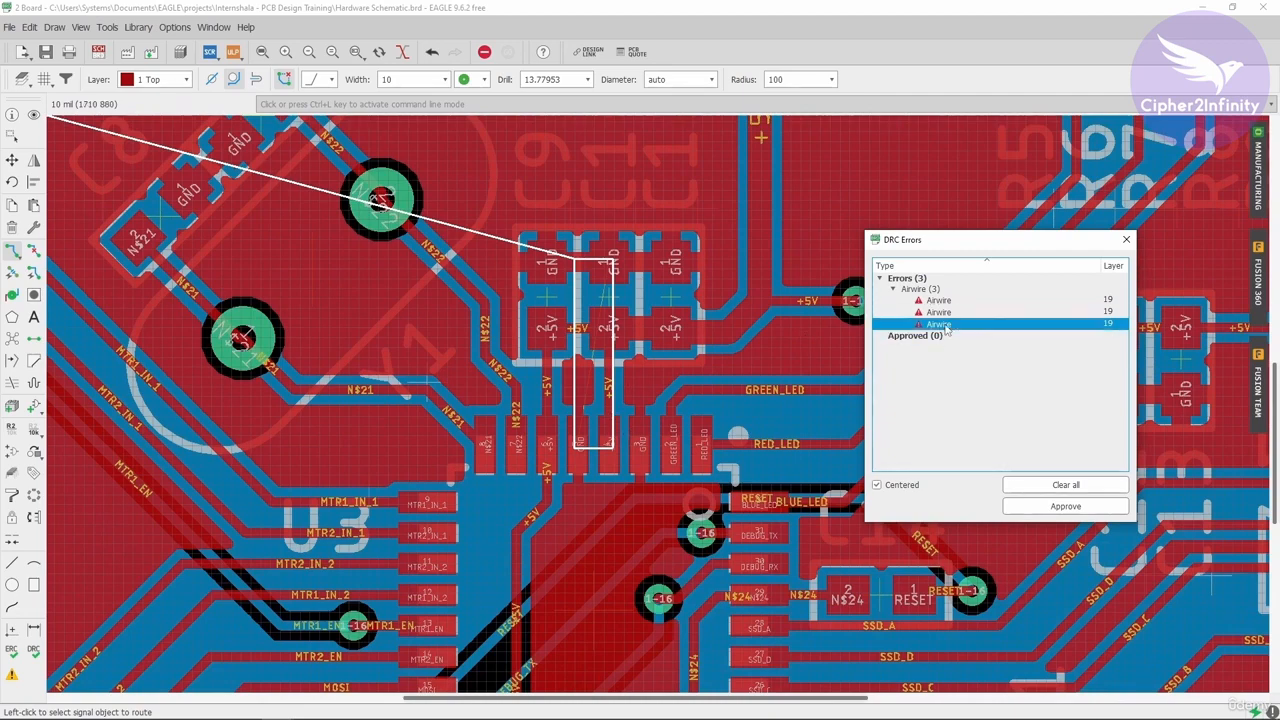
{"action": "scroll", "coordinate": [652, 405], "scroll_direction": "up", "scroll_amount": 3}
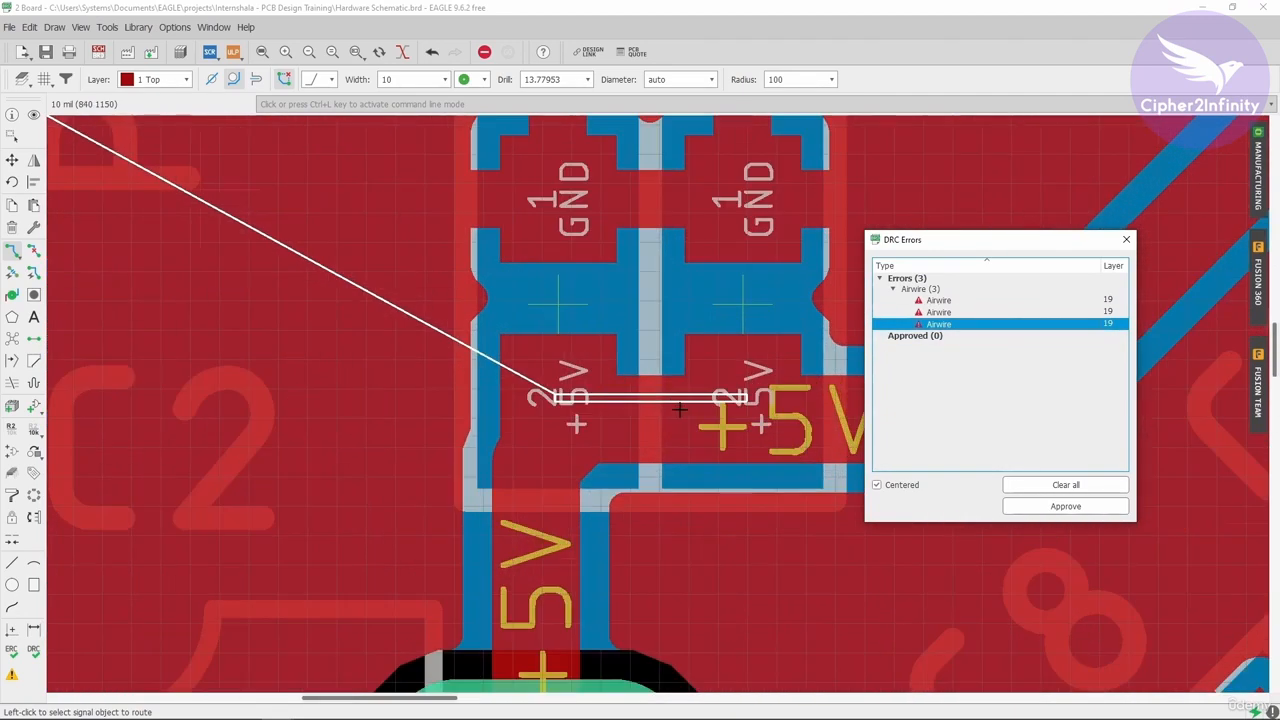
{"action": "scroll", "coordinate": [619, 403], "scroll_direction": "down", "scroll_amount": 1}
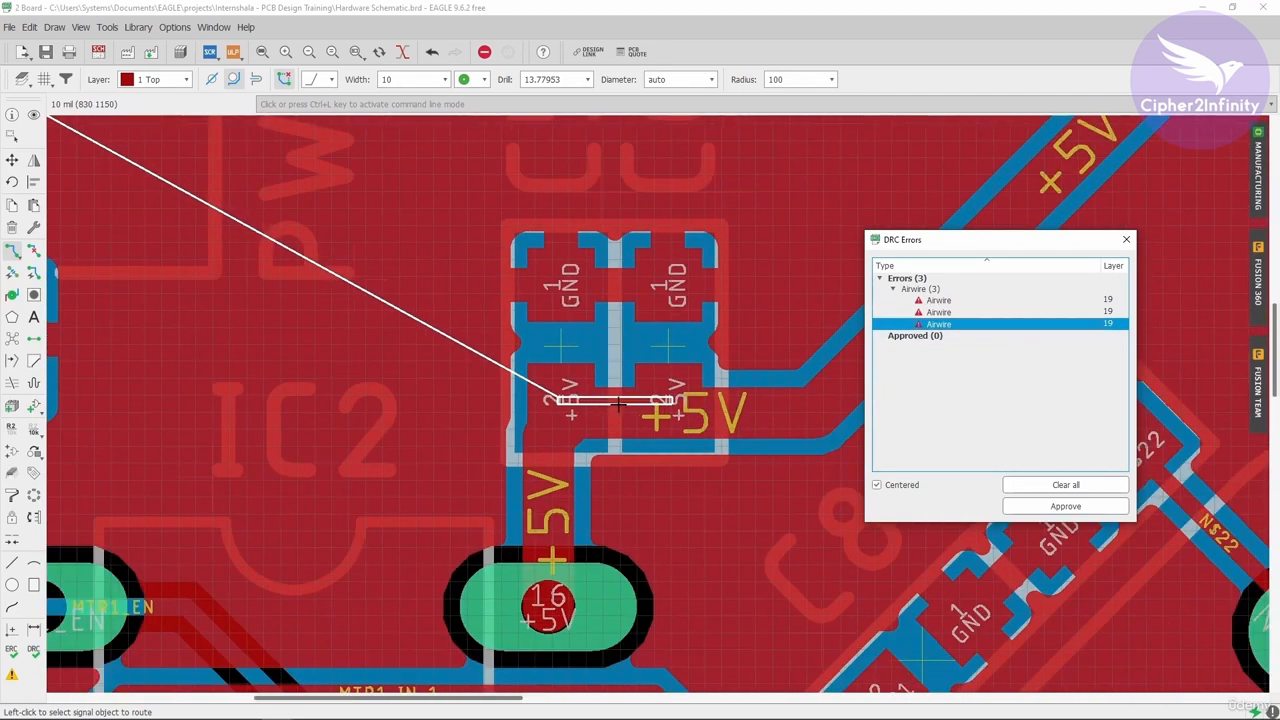
- Rip up the short +5V trace joining the two capacitor +5V pads
{"action": "left_click", "coordinate": [33, 250]}
{"action": "left_click", "coordinate": [630, 400]}
{"action": "left_click", "coordinate": [563, 400]}
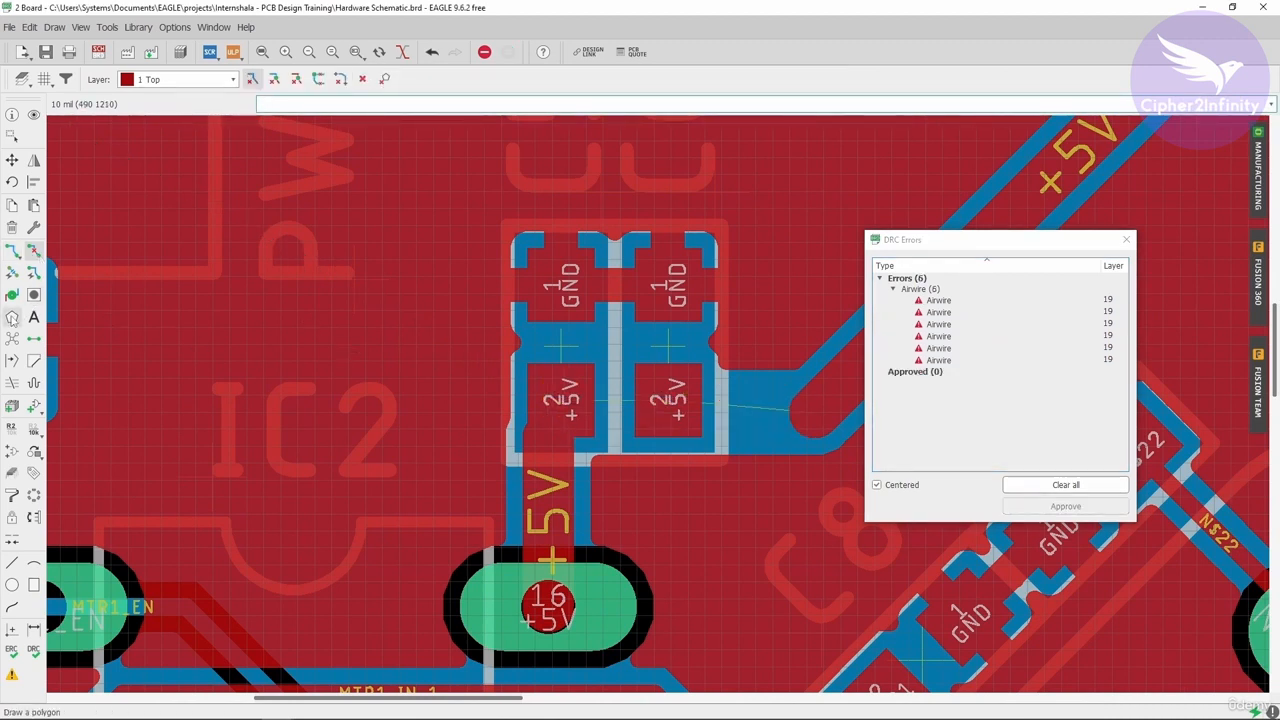
- Set the route width to 25 mil and reroute the +5V trace to both capacitor +5V pads
{"action": "left_click", "coordinate": [12, 250]}
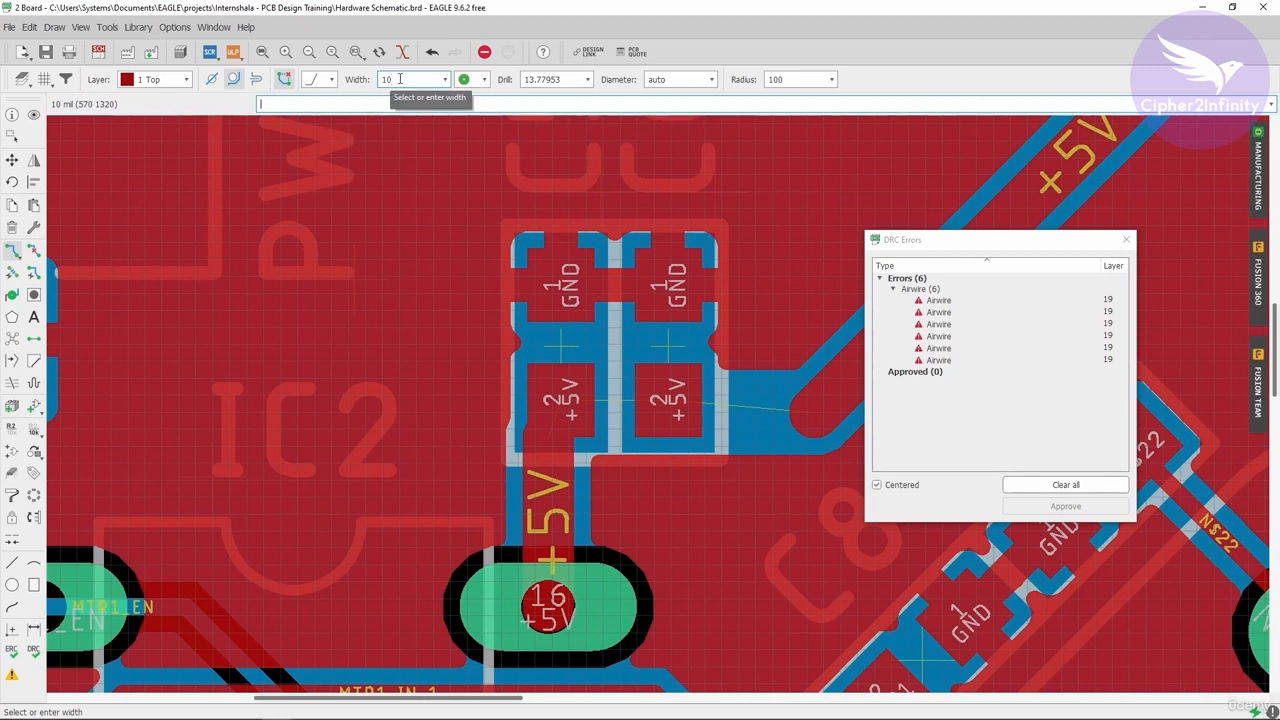
{"action": "left_click", "coordinate": [405, 77]}
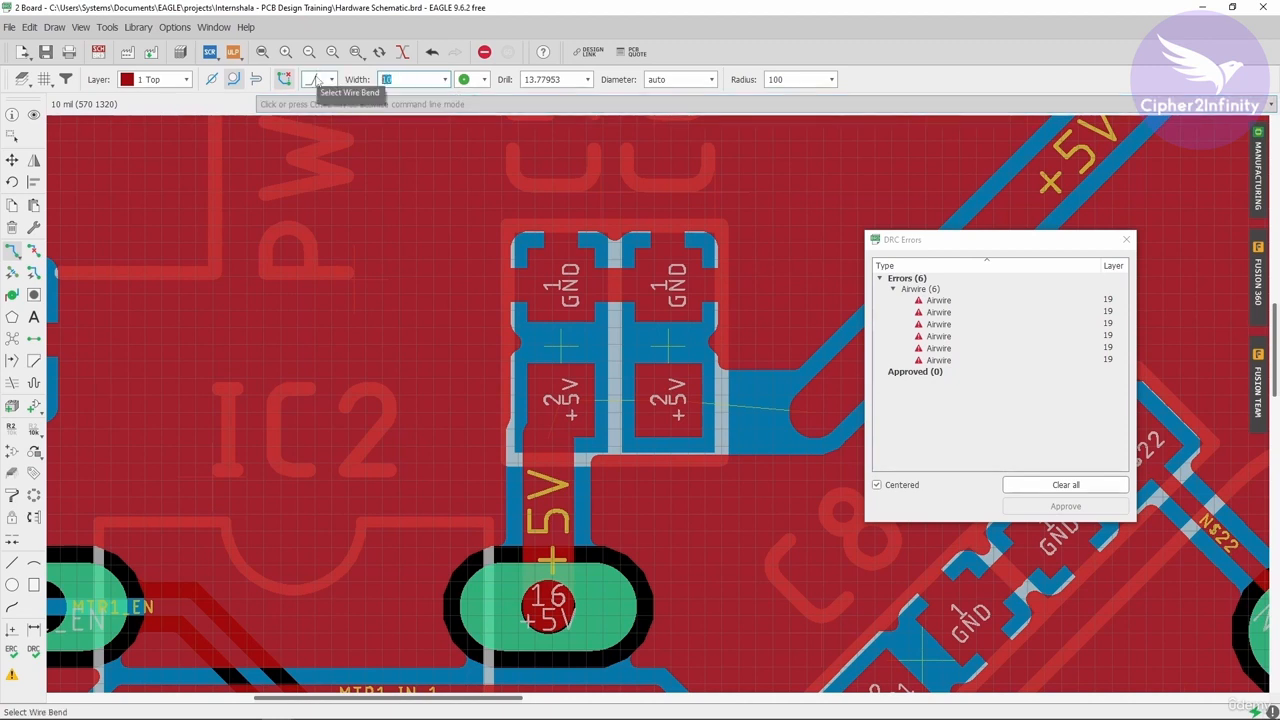
{"action": "type", "text": "25"}
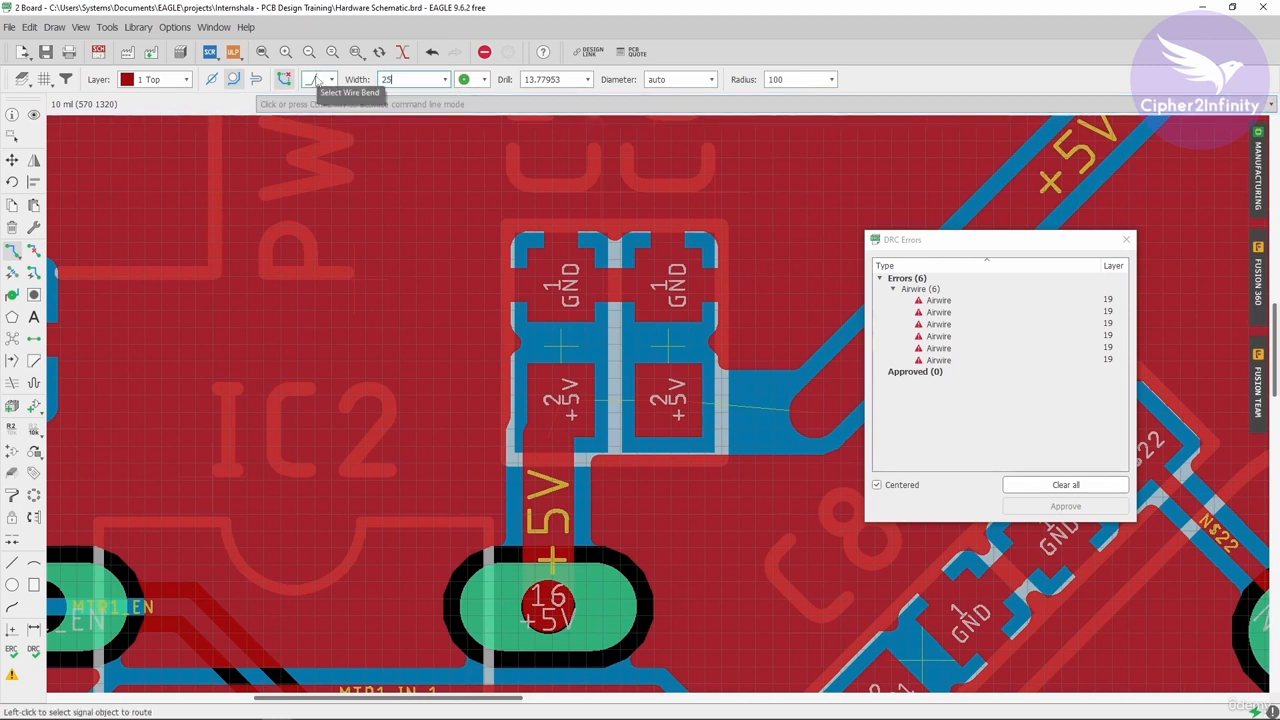
{"action": "left_click", "coordinate": [798, 412]}
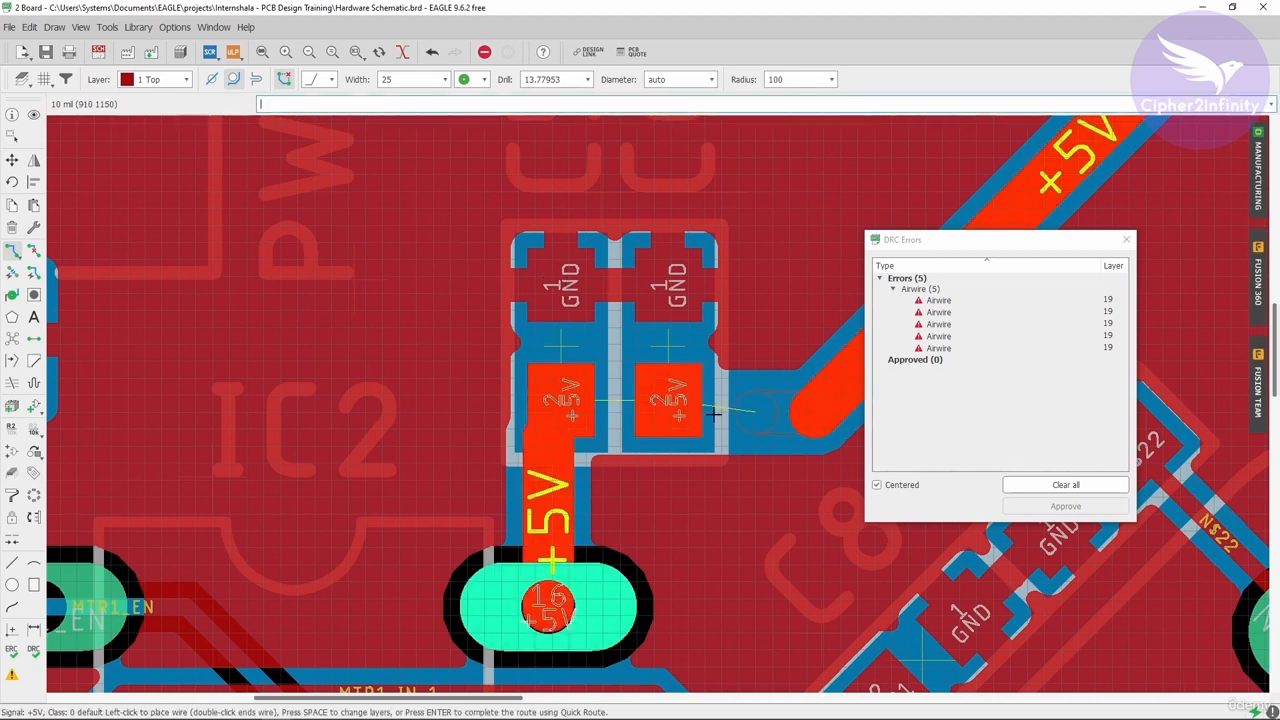
{"action": "left_click", "coordinate": [668, 410]}
{"action": "left_click", "coordinate": [575, 405]}
{"action": "left_click", "coordinate": [558, 413]}
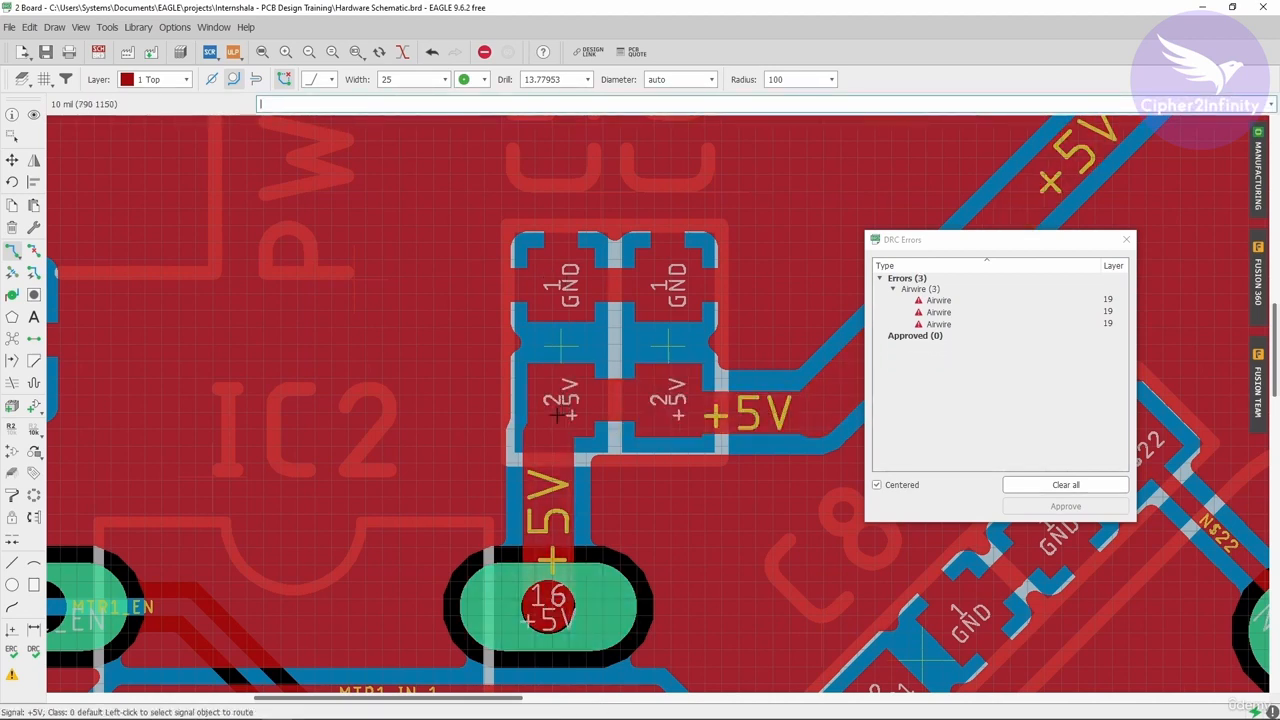
{"action": "left_click", "coordinate": [560, 402]}
{"action": "left_click", "coordinate": [551, 429]}
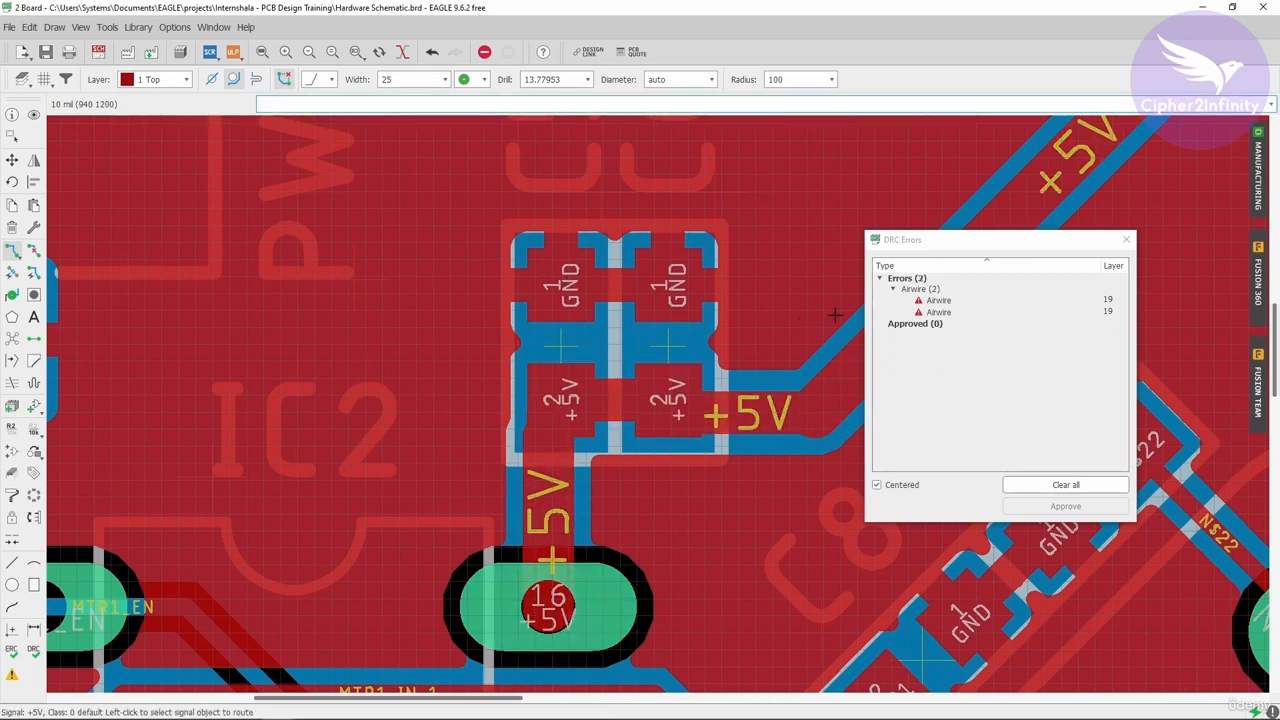
- Locate the remaining airwire and place a via above the INPUT_SW resistors
{"action": "left_click", "coordinate": [985, 301]}
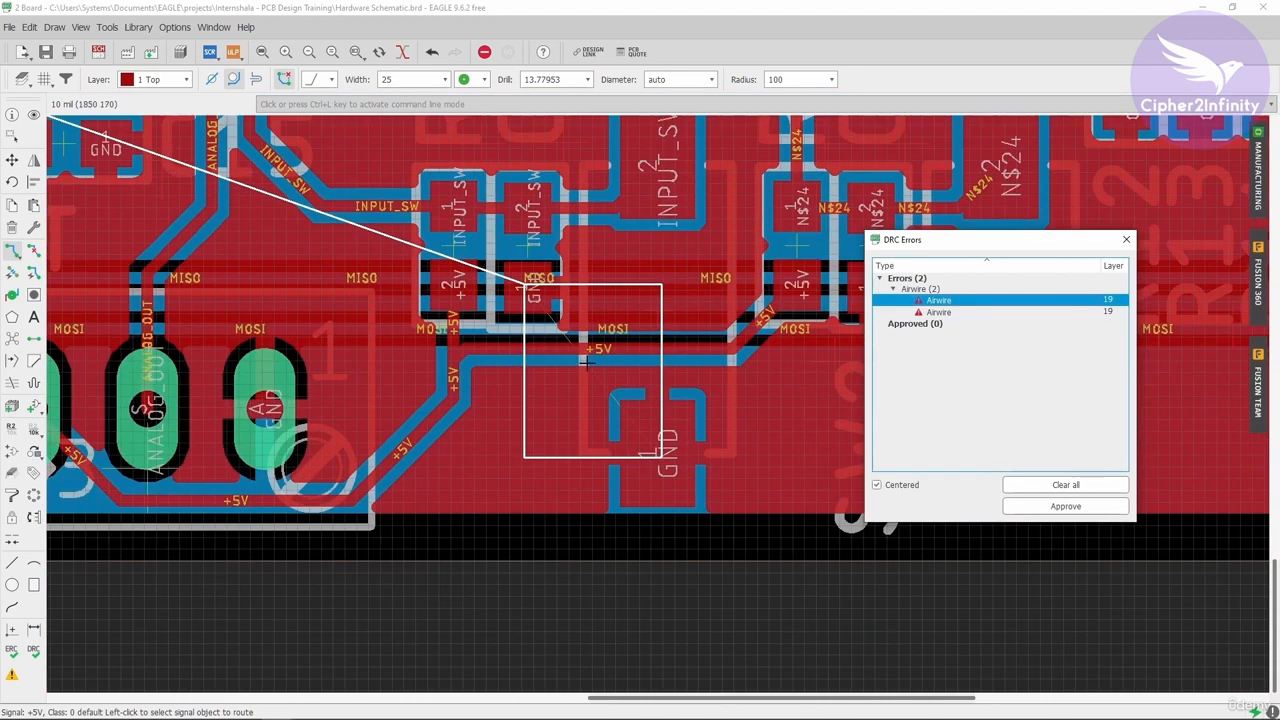
{"action": "scroll", "coordinate": [645, 425], "scroll_direction": "down", "scroll_amount": 1}
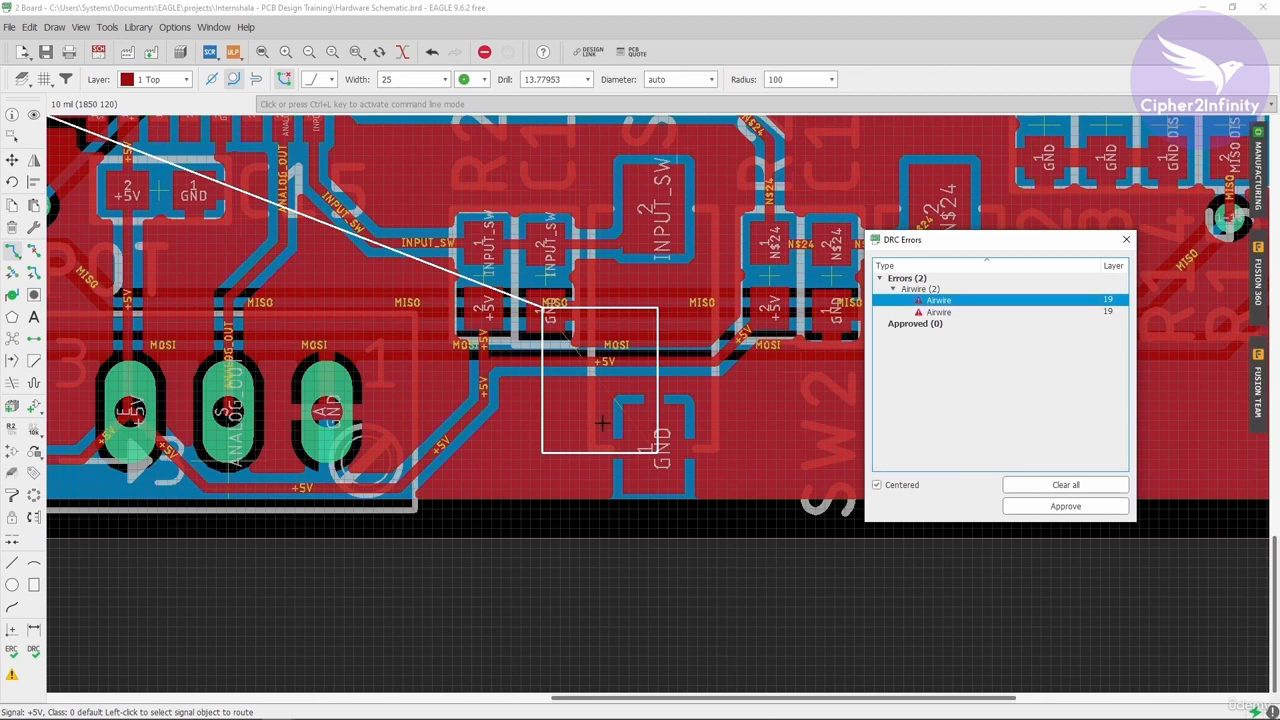
{"action": "scroll", "coordinate": [600, 326], "scroll_direction": "down", "scroll_amount": 1}
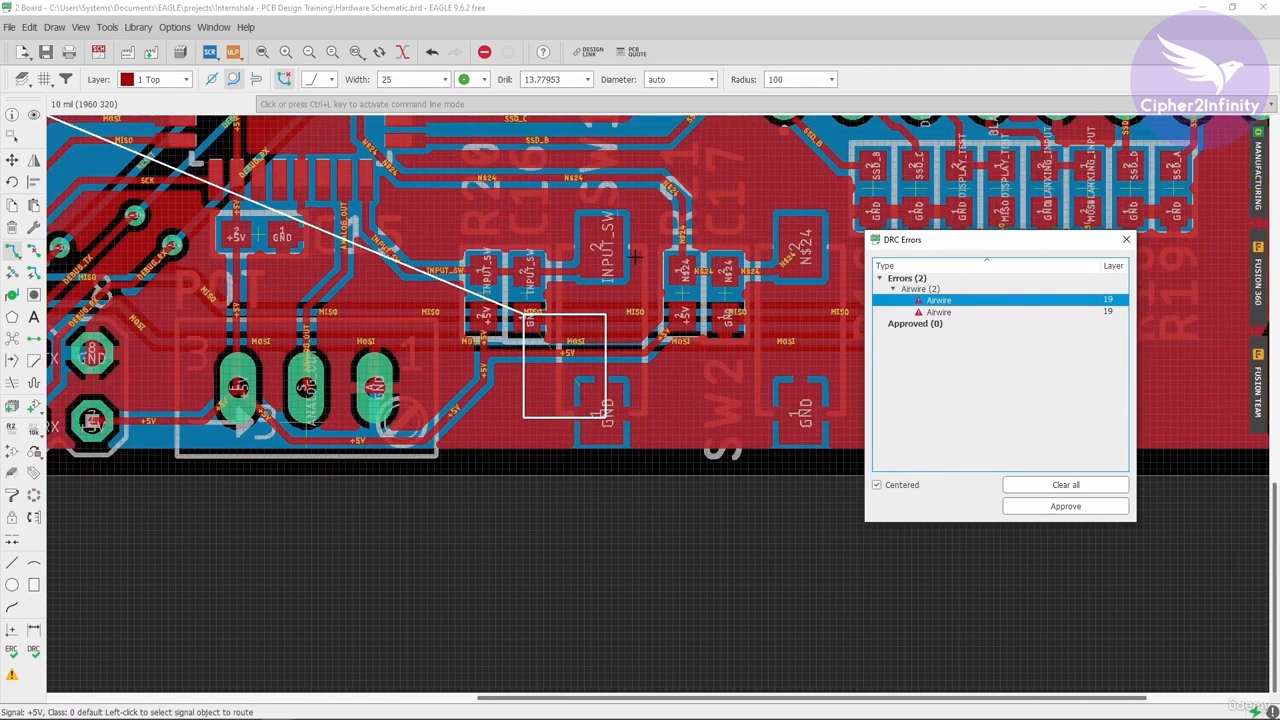
{"action": "scroll", "coordinate": [585, 259], "scroll_direction": "up", "scroll_amount": 1}
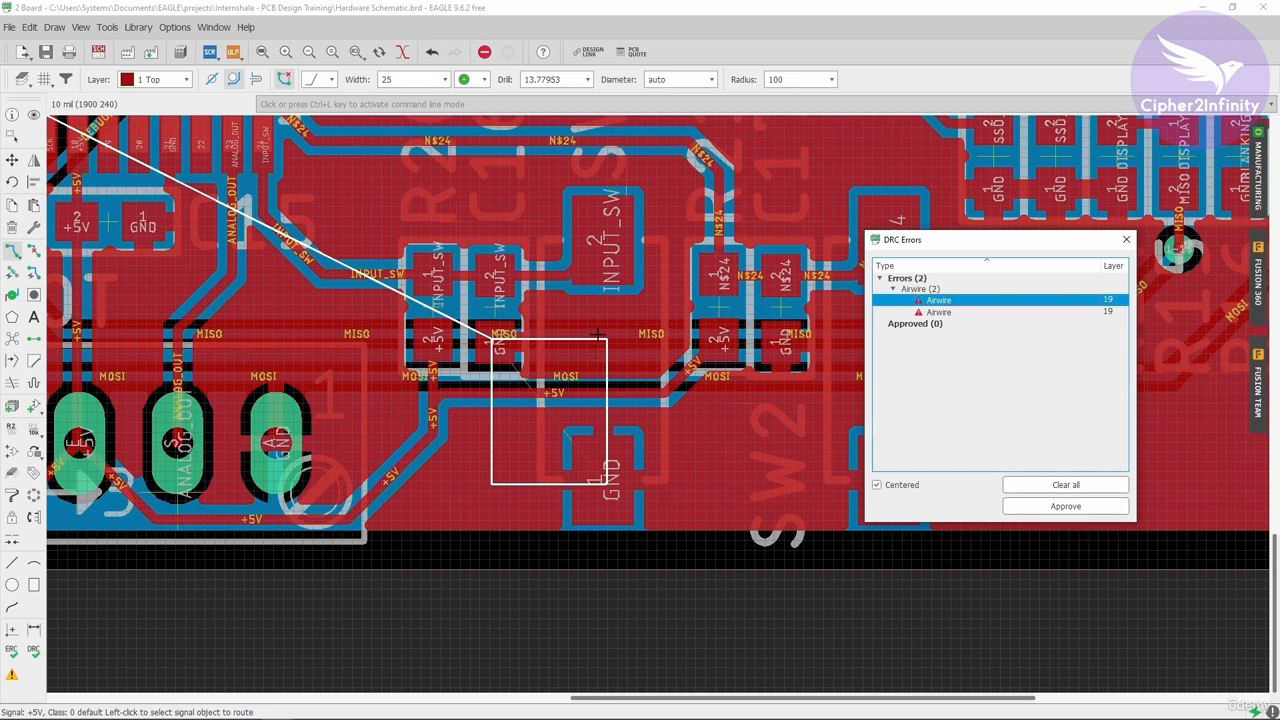
{"action": "left_click", "coordinate": [12, 295]}
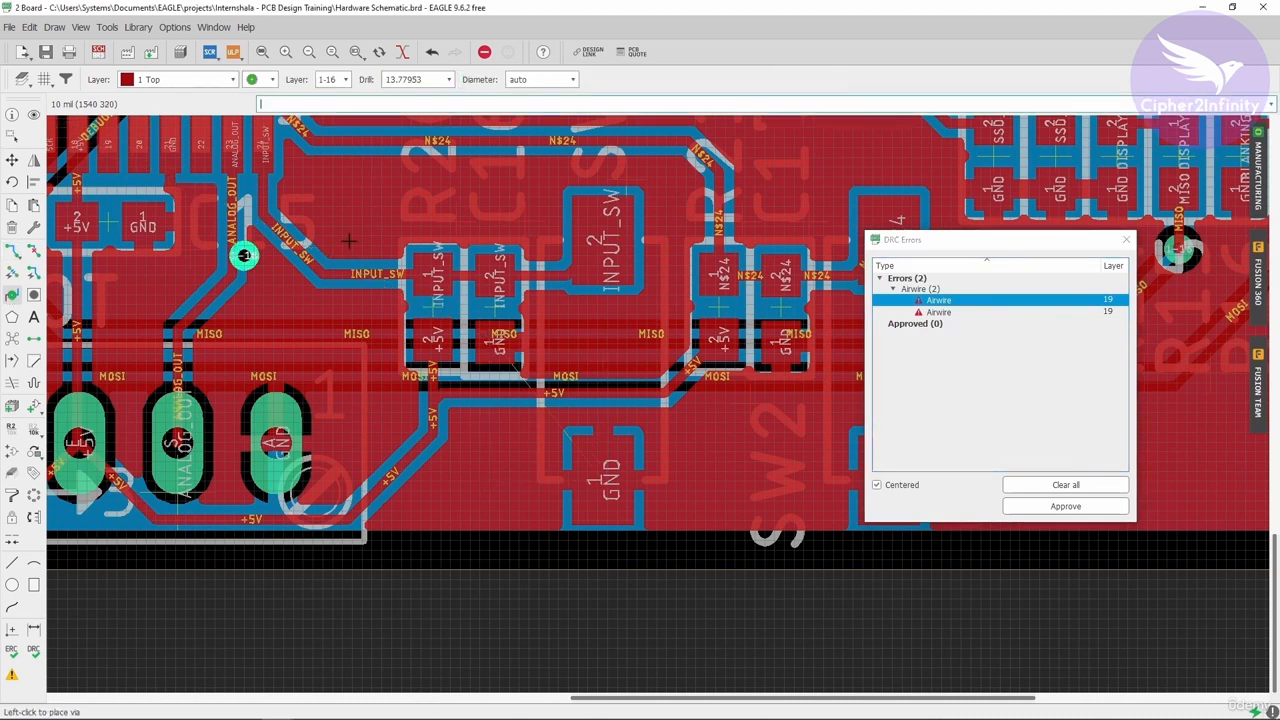
{"action": "left_click", "coordinate": [352, 187]}
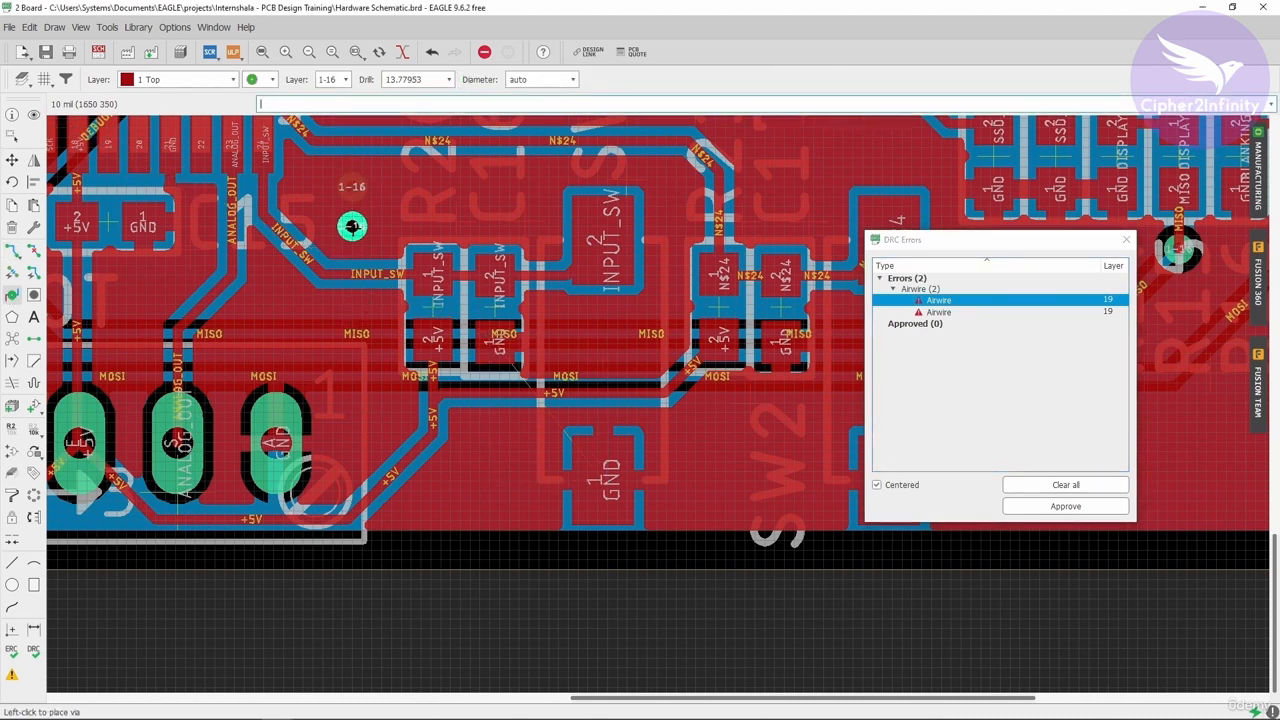
{"action": "key", "text": "Escape"}
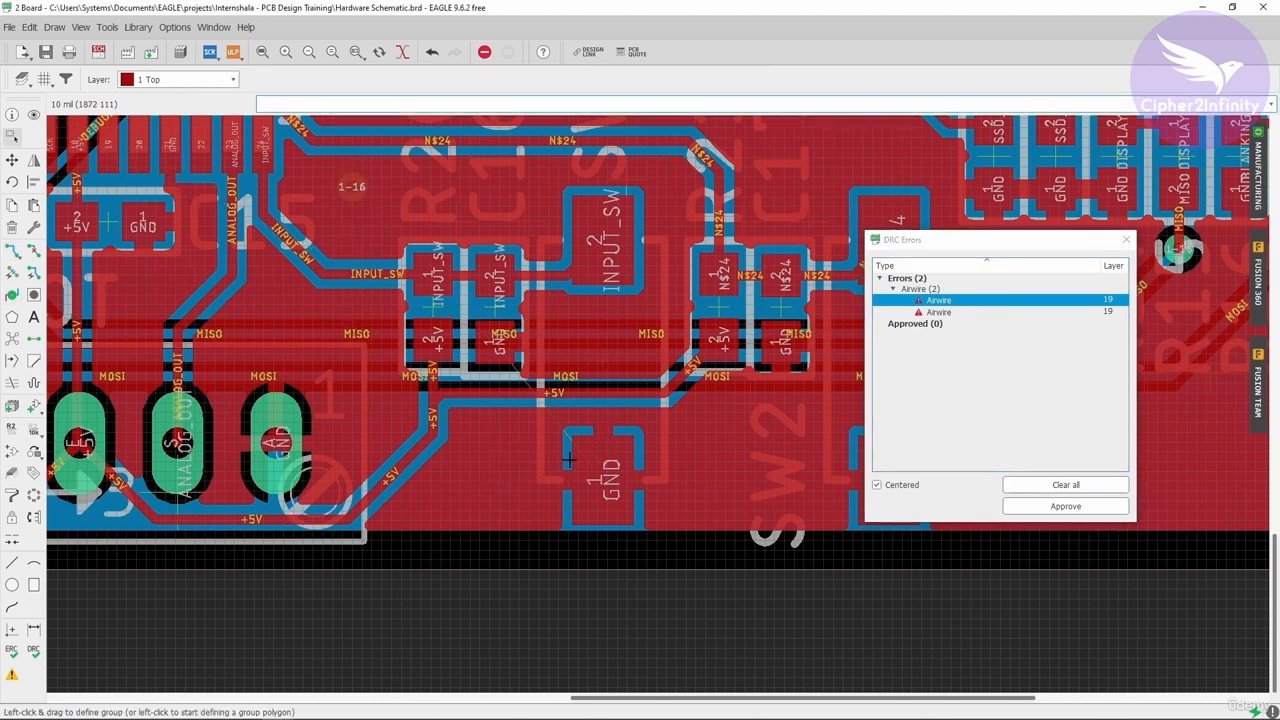
- Run Ratsnest and rename the new via to GND
{"action": "left_click", "coordinate": [12, 338]}
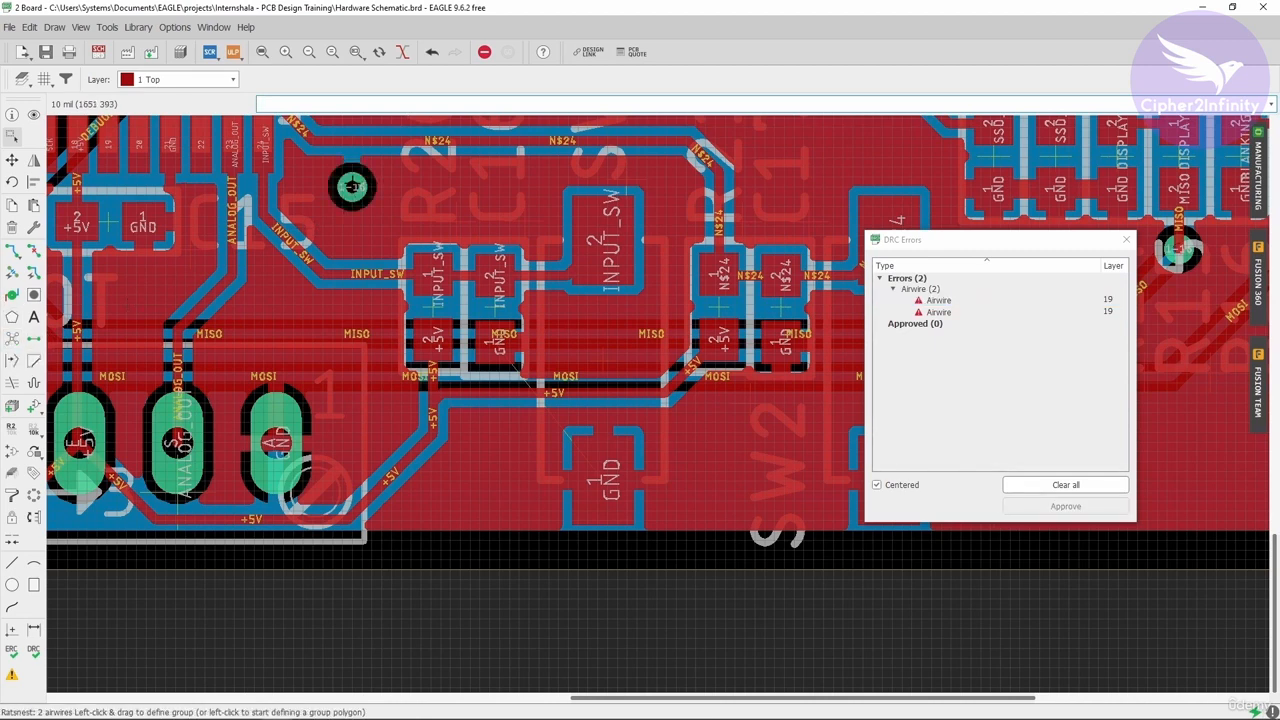
{"action": "scroll", "coordinate": [352, 187], "scroll_direction": "up", "scroll_amount": 2}
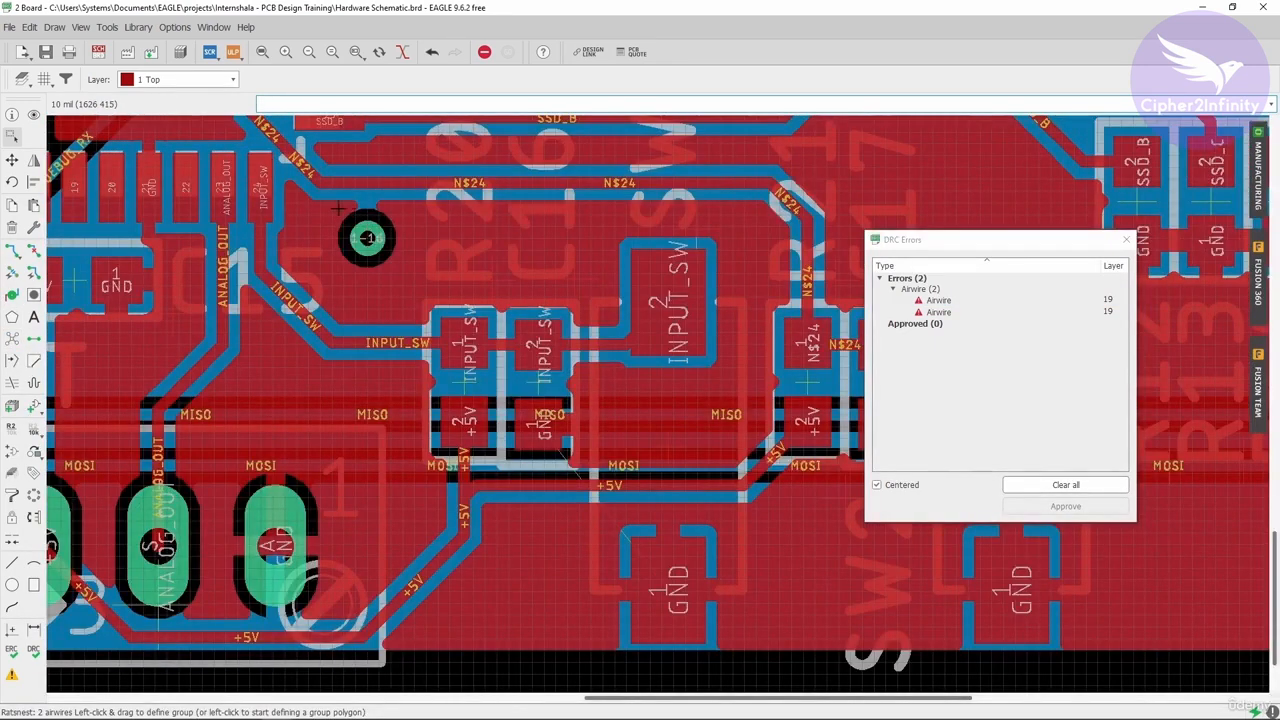
{"action": "scroll", "coordinate": [368, 238], "scroll_direction": "up", "scroll_amount": 1}
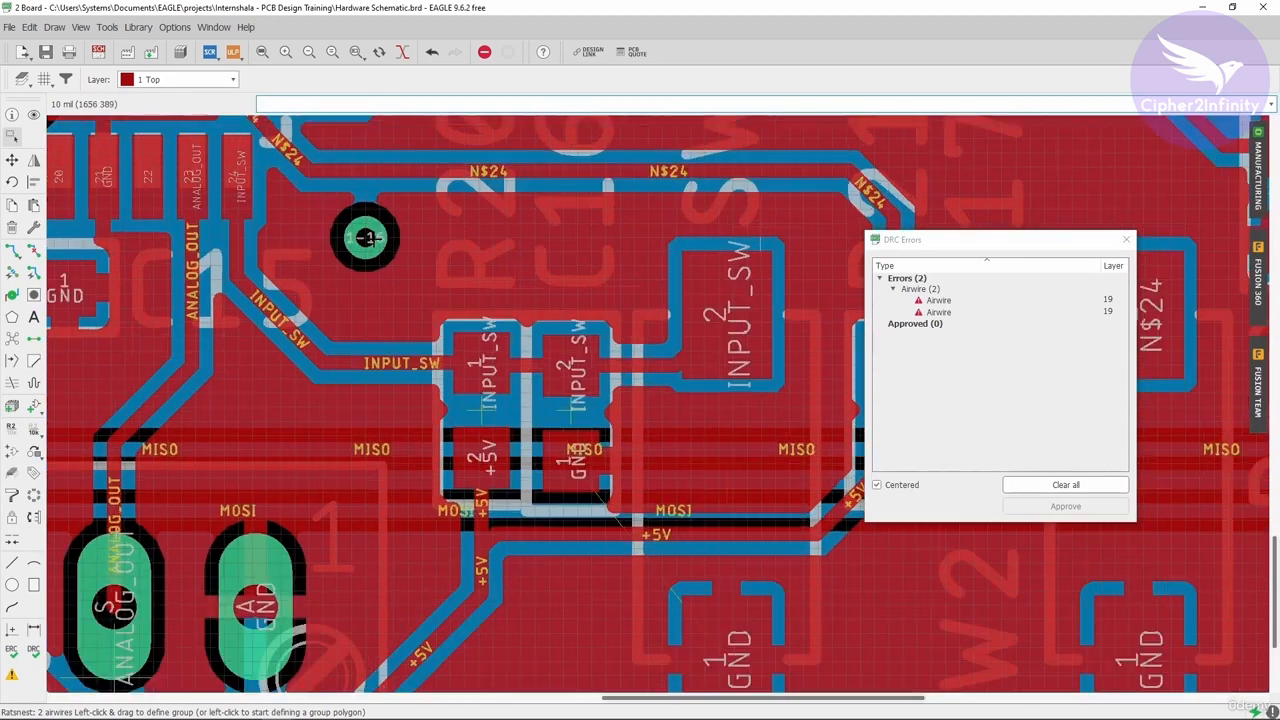
{"action": "right_click", "coordinate": [368, 238]}
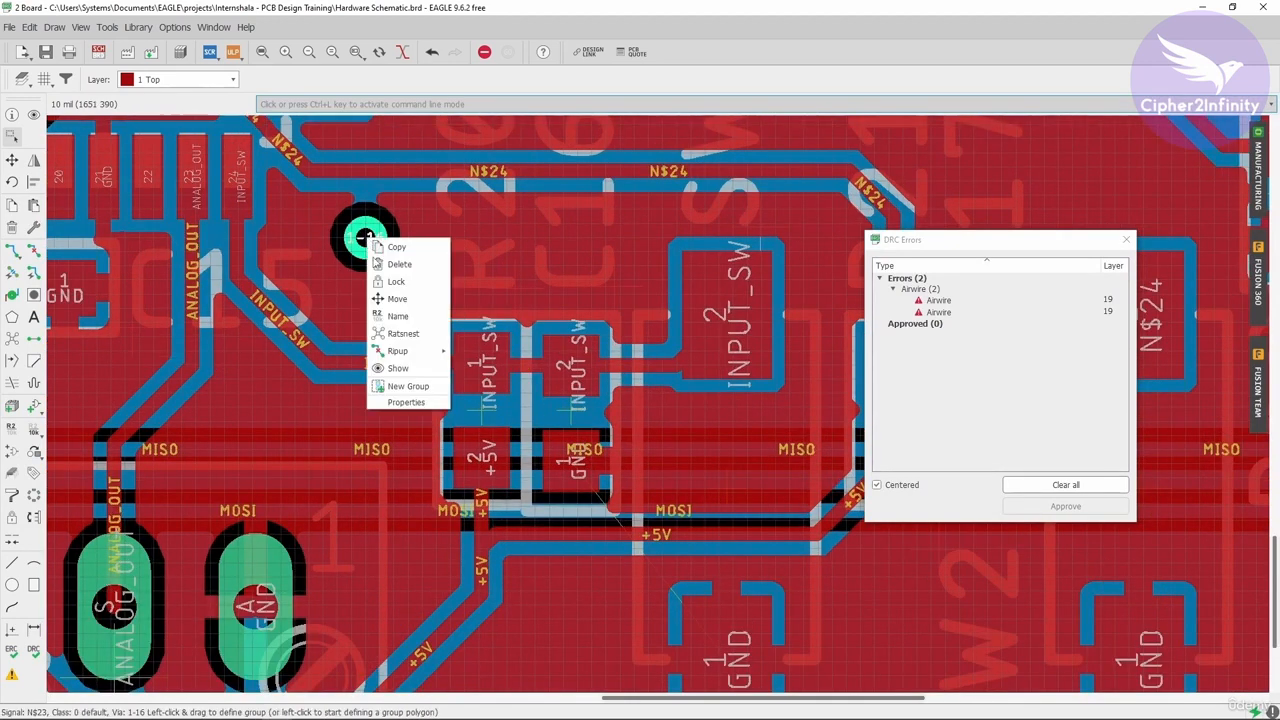
{"action": "left_click", "coordinate": [400, 316]}
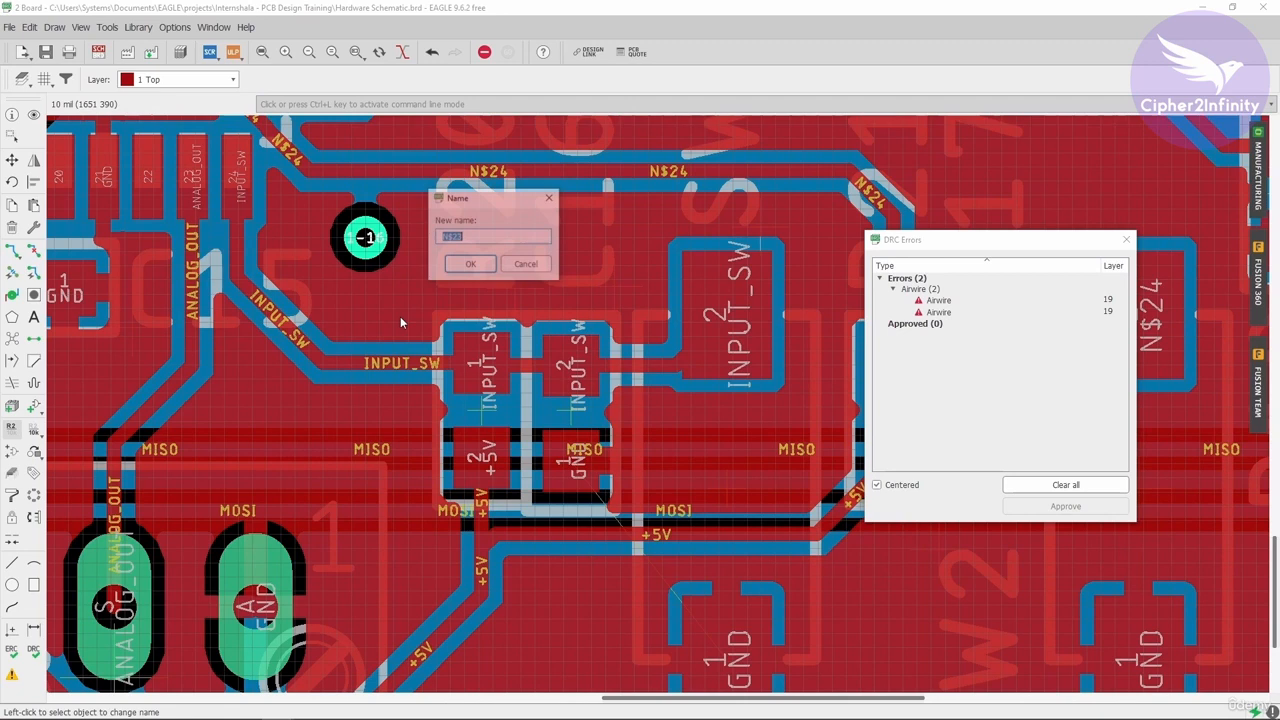
{"action": "left_click", "coordinate": [478, 268]}
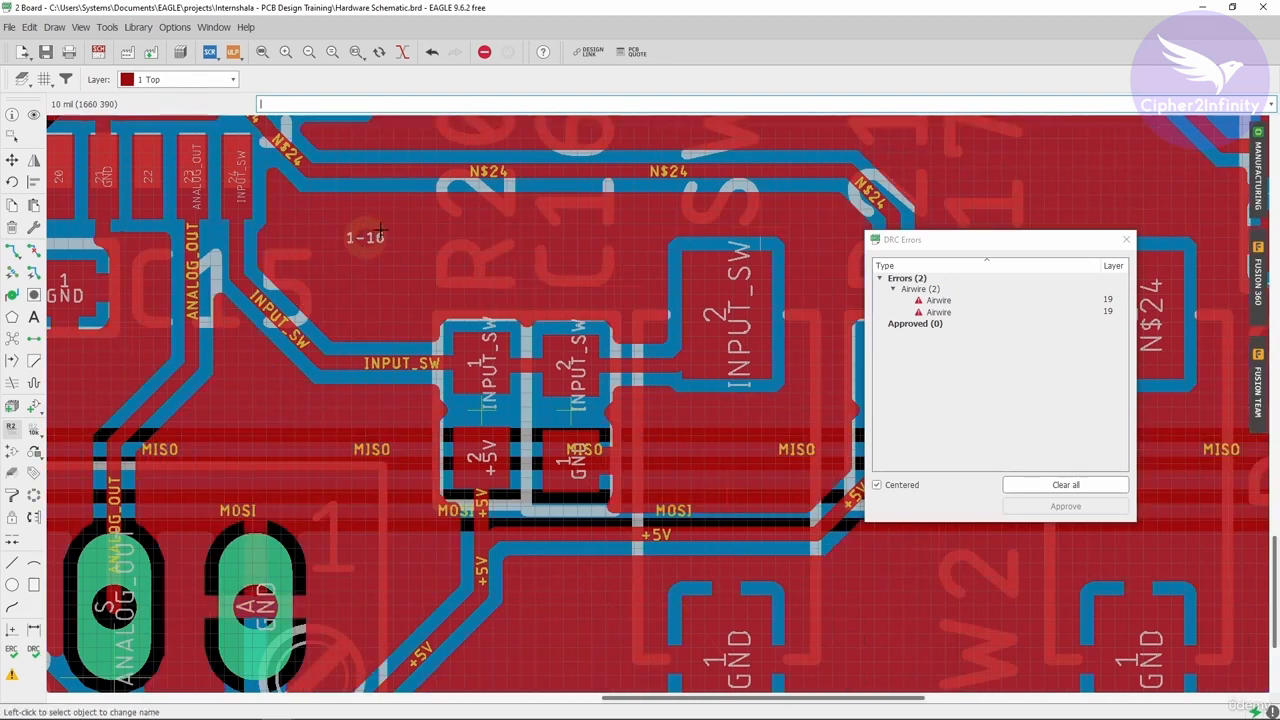
- Reopen the DRC errors list and locate the remaining airwire near the INPUT_SW resistors
{"action": "scroll", "coordinate": [365, 250], "scroll_direction": "down", "scroll_amount": 2}
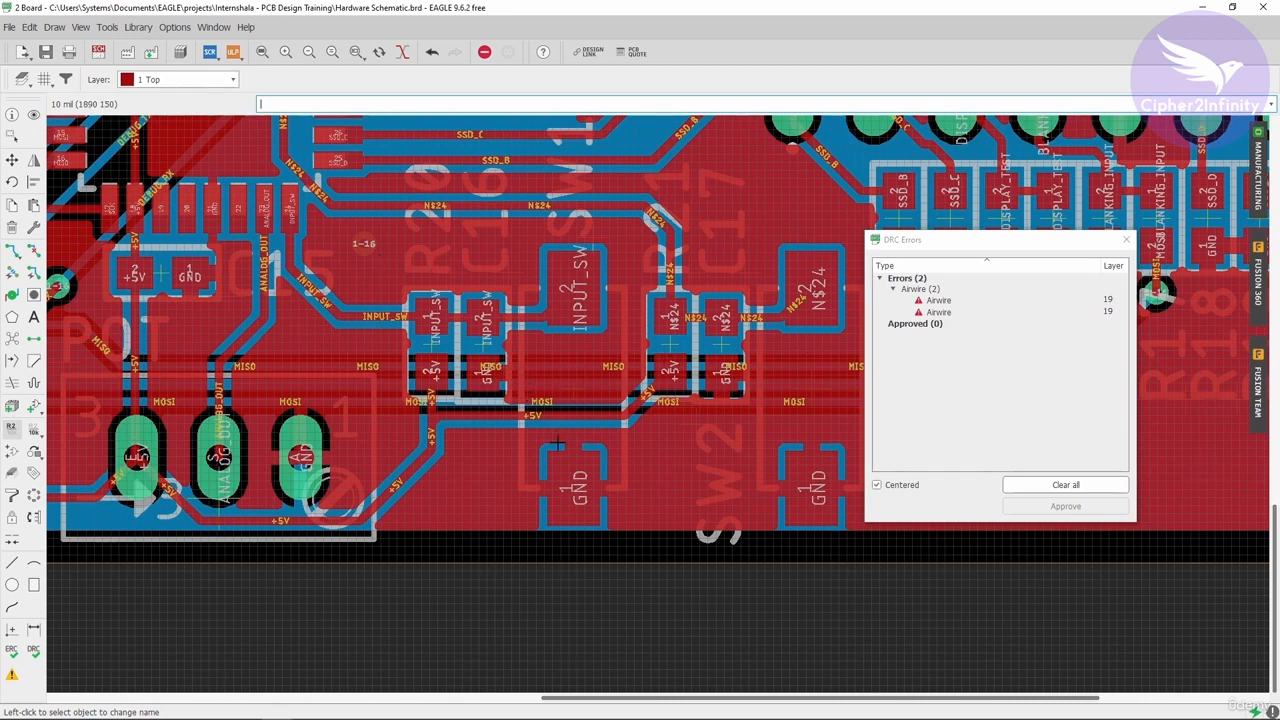
{"action": "left_click", "coordinate": [933, 301]}
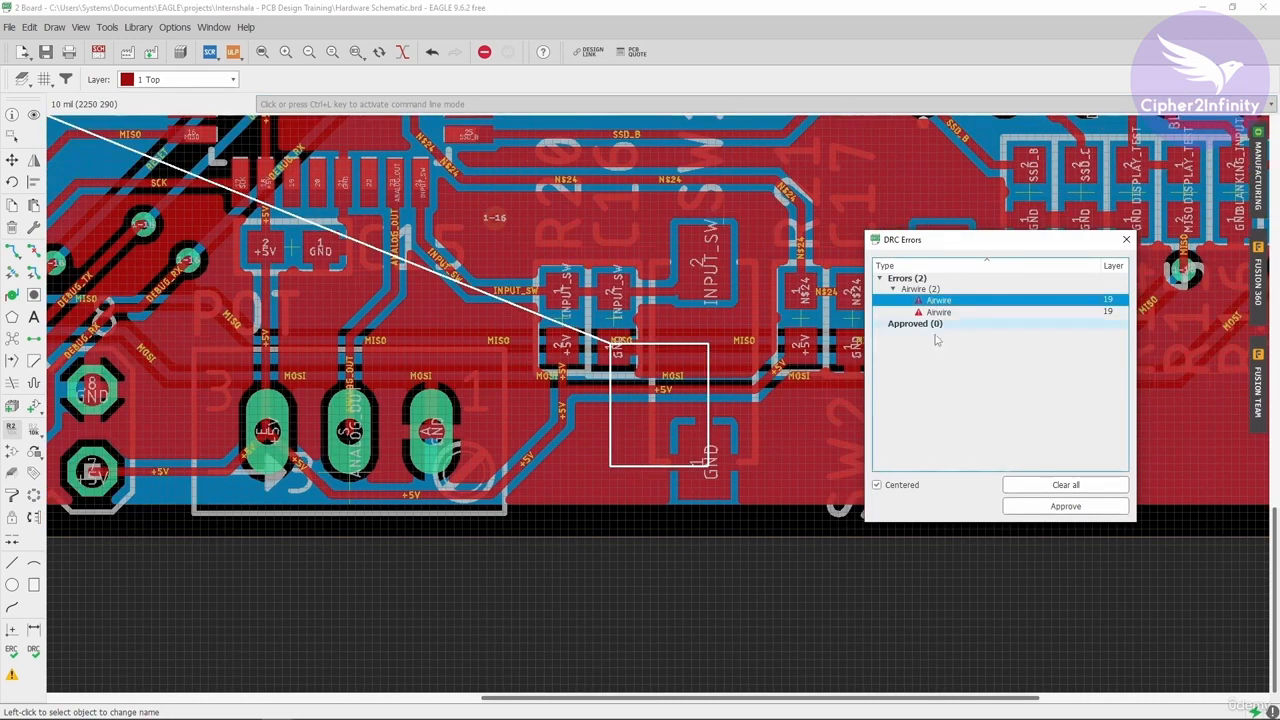
{"action": "scroll", "coordinate": [655, 395], "scroll_direction": "up", "scroll_amount": 2}
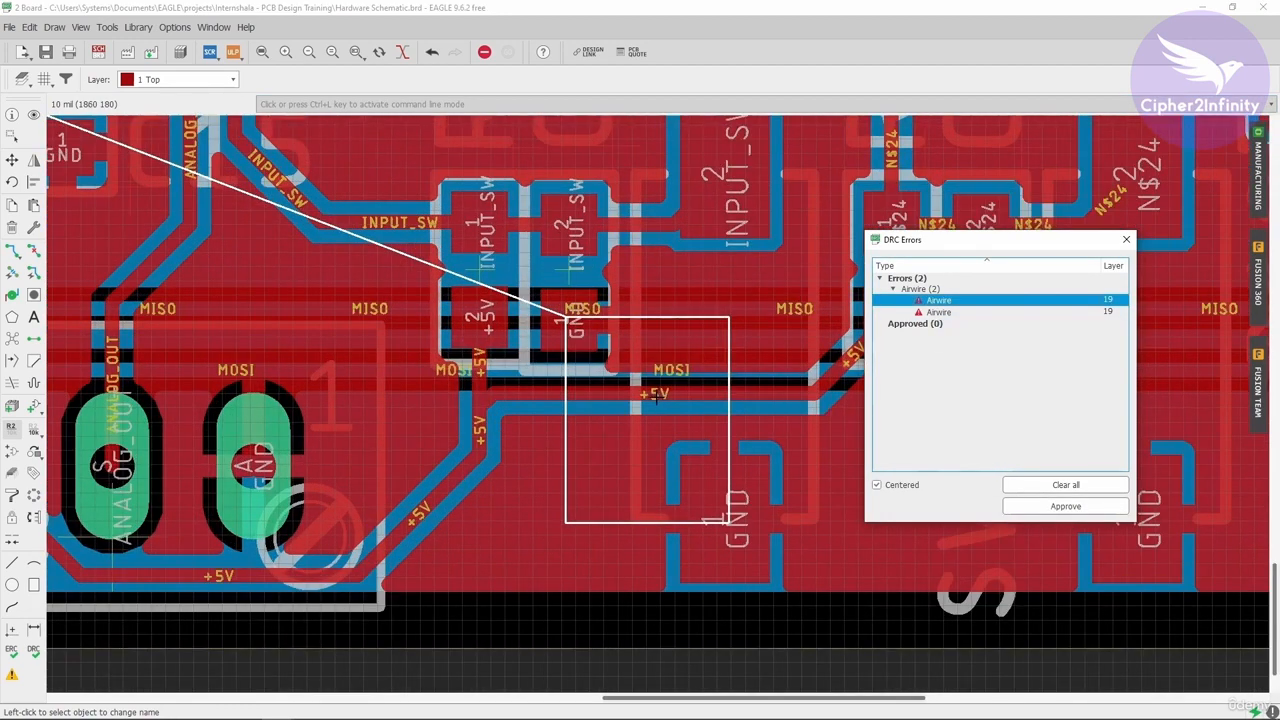
{"action": "left_click", "coordinate": [1126, 239]}
{"action": "left_click", "coordinate": [12, 677]}
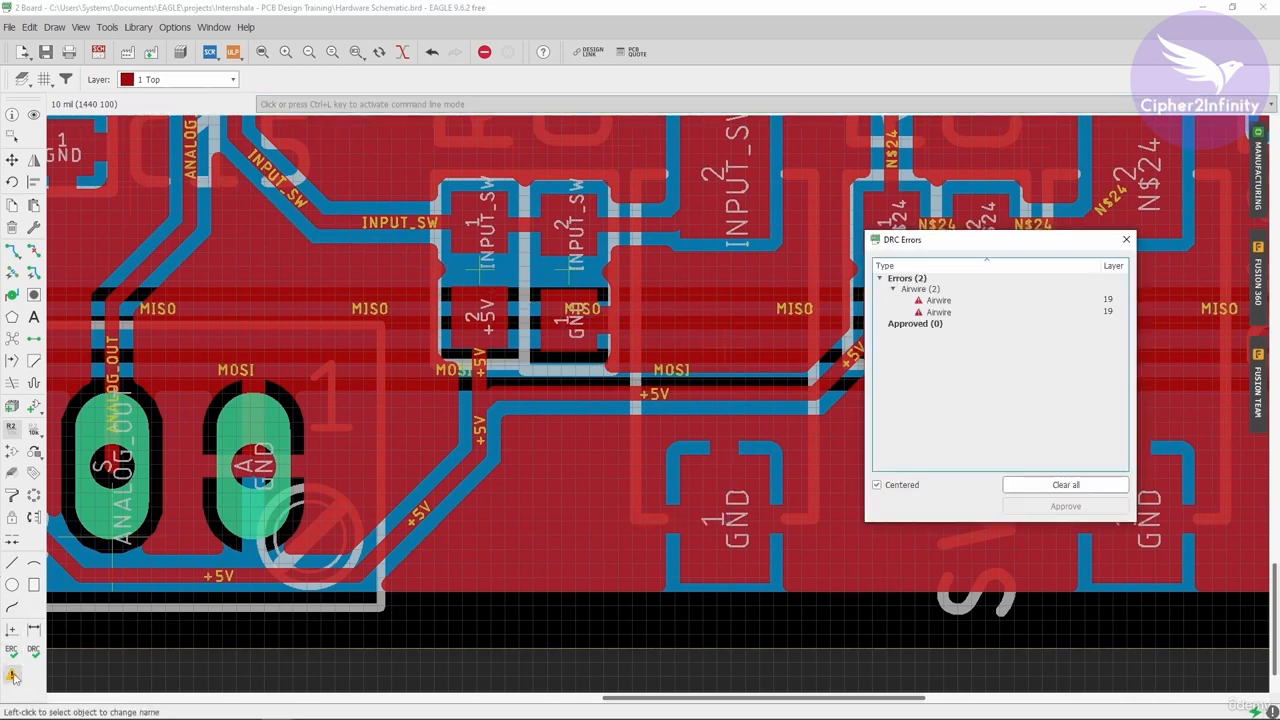
{"action": "left_click", "coordinate": [966, 303]}
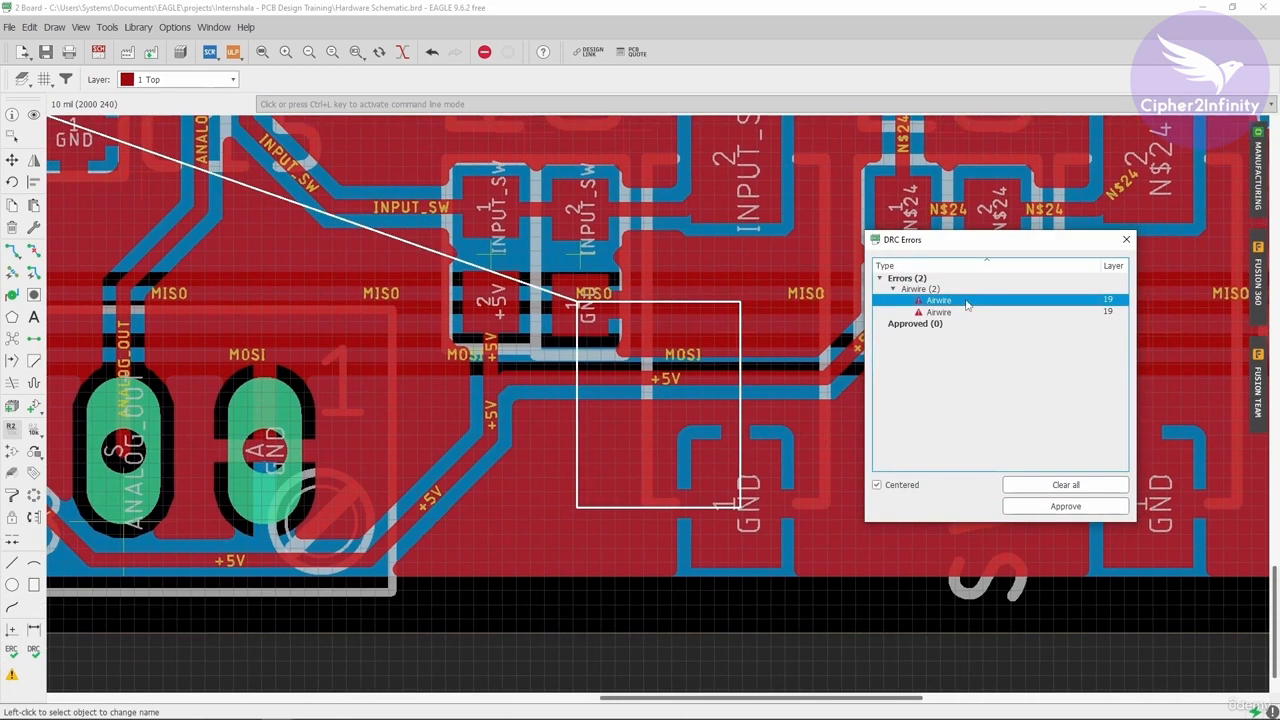
- Run Ratsnest again to refresh the airwire errors
{"action": "left_click", "coordinate": [12, 341]}
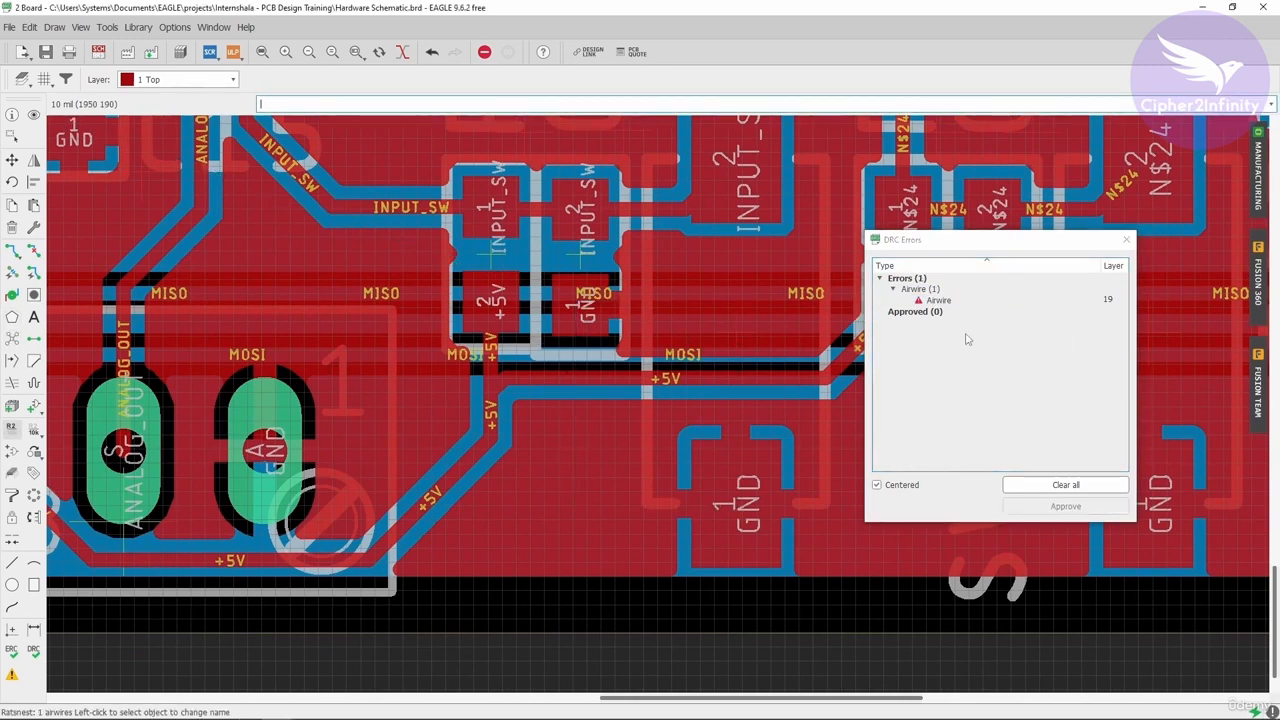
{"action": "scroll", "coordinate": [350, 338], "scroll_direction": "down", "scroll_amount": 2}
{"action": "scroll", "coordinate": [600, 343], "scroll_direction": "up", "scroll_amount": 1}
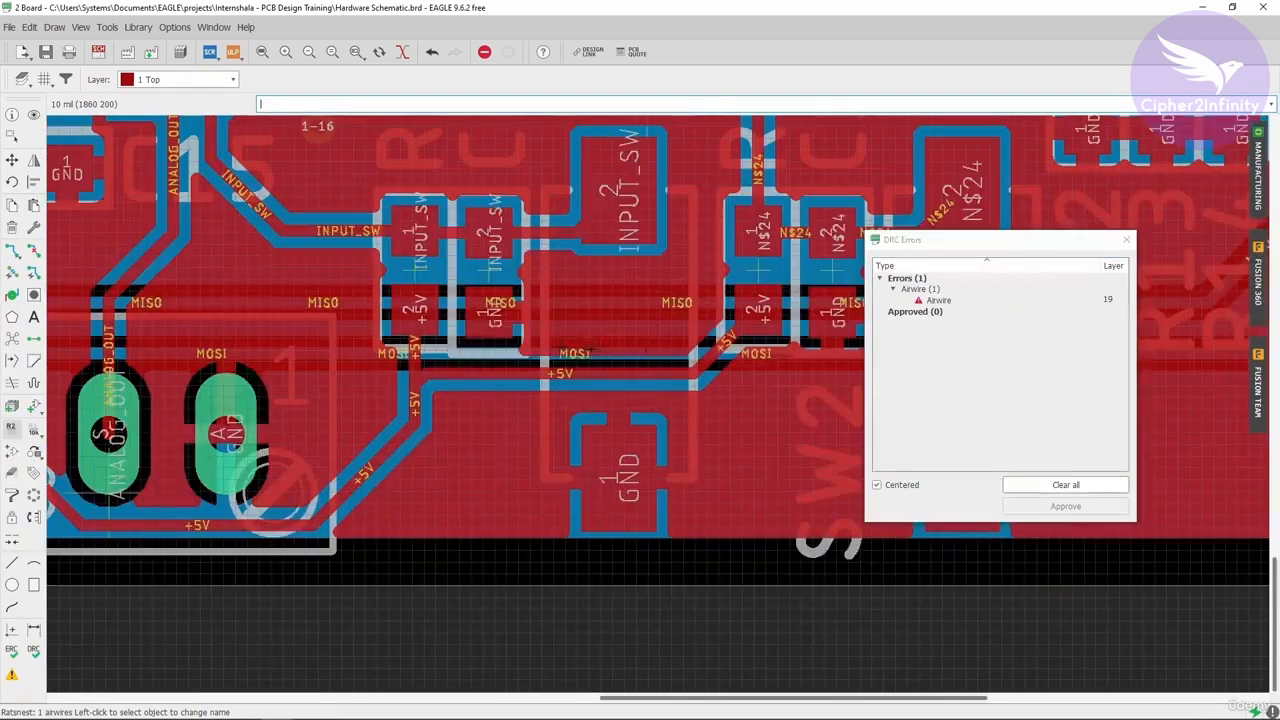
- Place two vias in the empty copper area above the INPUT_SW resistors
{"action": "left_click", "coordinate": [1127, 242]}
{"action": "scroll", "coordinate": [529, 431], "scroll_direction": "down", "scroll_amount": 1}
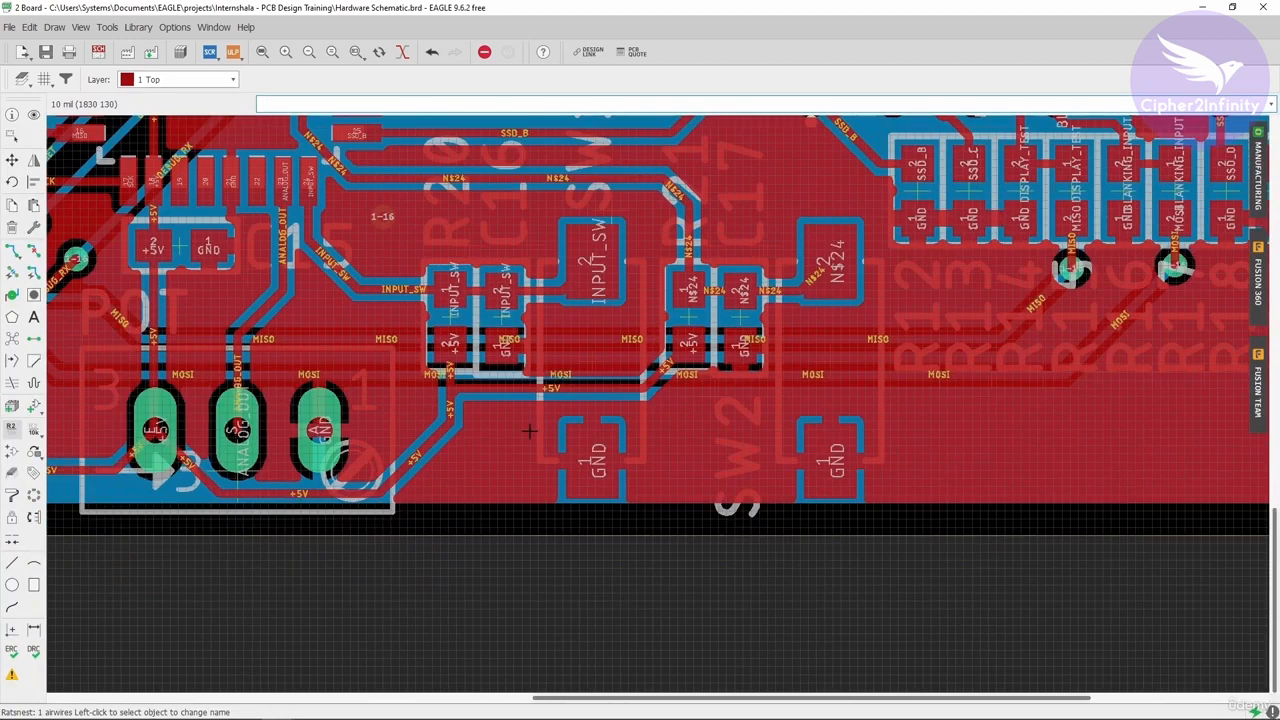
{"action": "scroll", "coordinate": [529, 276], "scroll_direction": "up", "scroll_amount": 1}
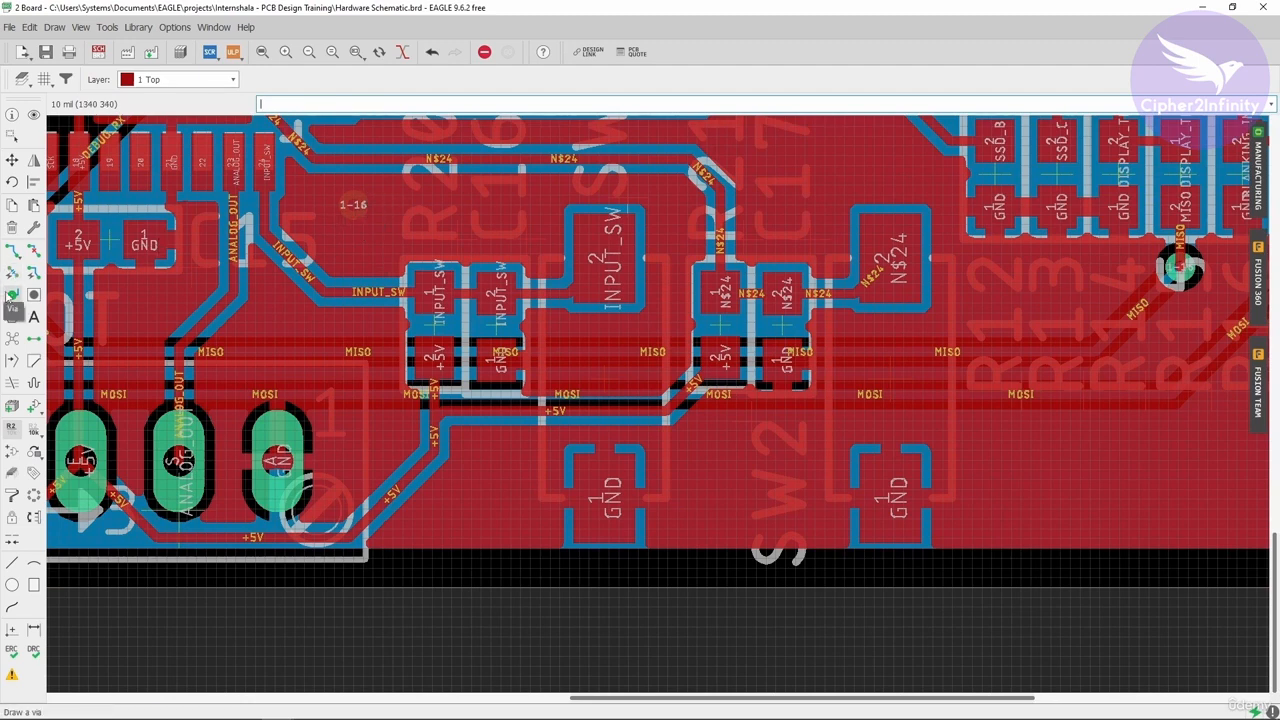
{"action": "left_click", "coordinate": [11, 204]}
{"action": "left_click", "coordinate": [353, 204]}
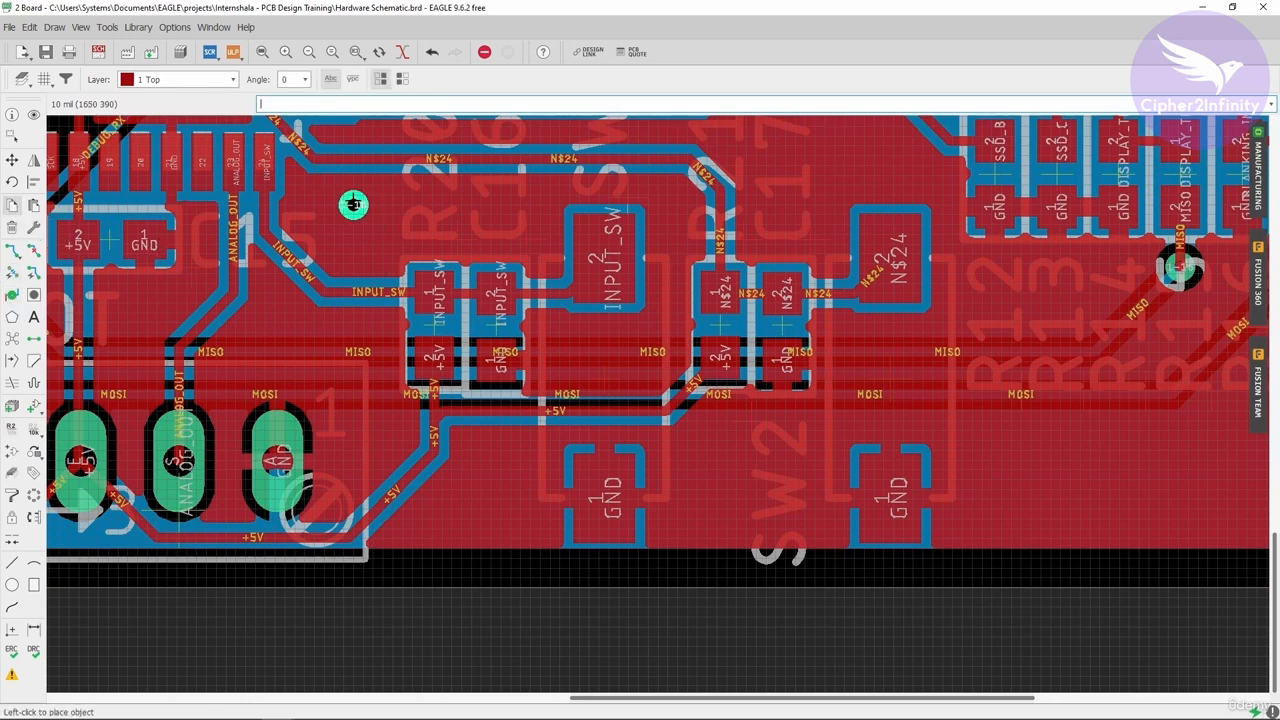
{"action": "left_click", "coordinate": [353, 244]}
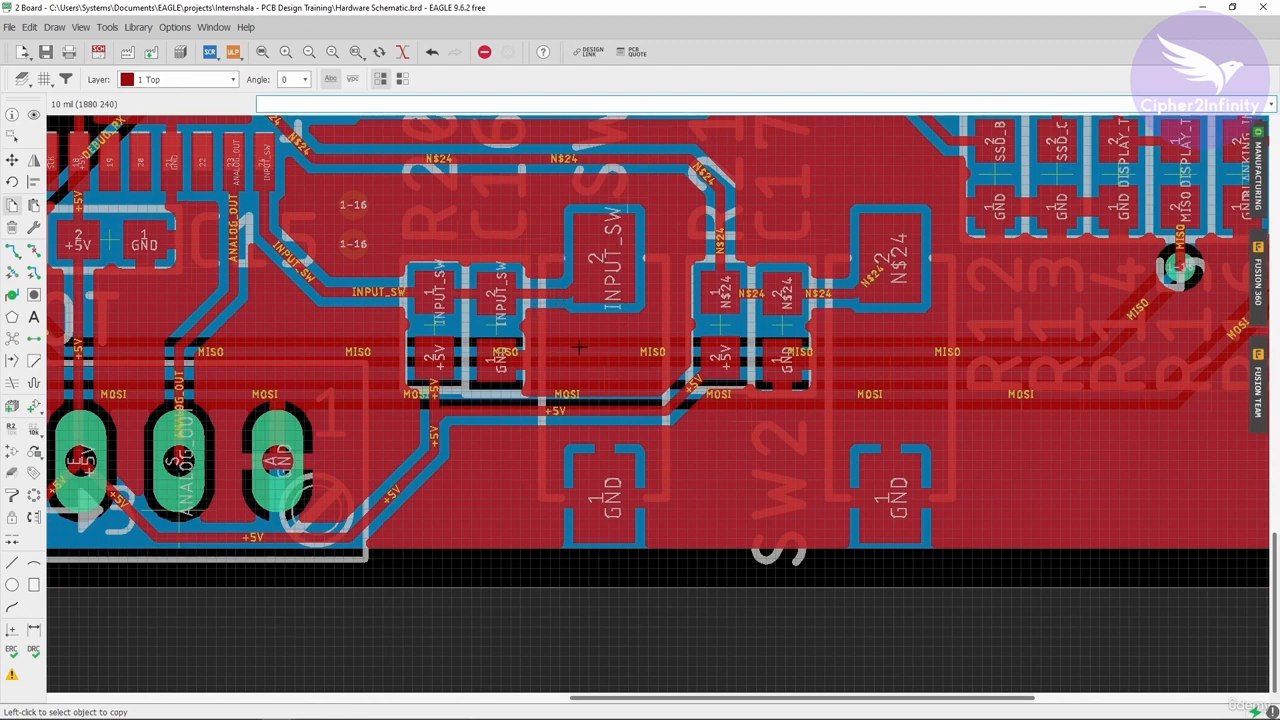
- Open the DRC errors list and select the airwire error to locate it near the C9–C11 capacitors
{"action": "scroll", "coordinate": [580, 360], "scroll_direction": "down", "scroll_amount": 2}
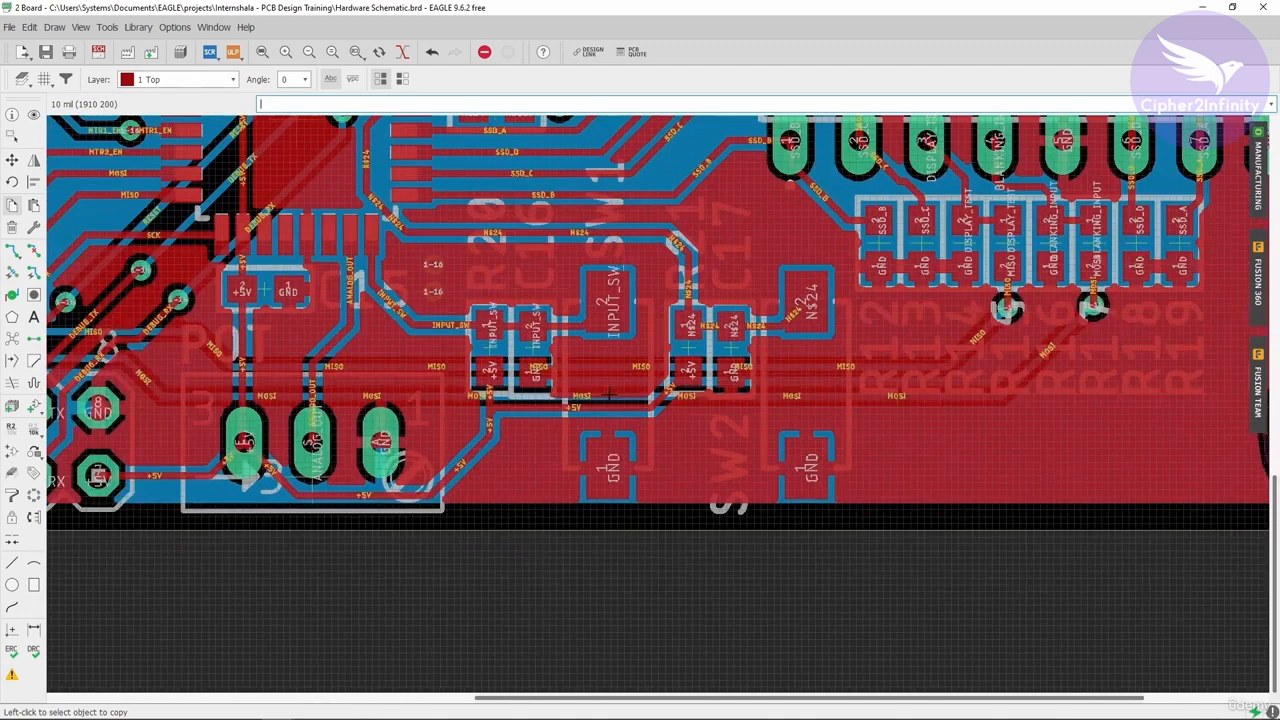
{"action": "scroll", "coordinate": [610, 366], "scroll_direction": "up", "scroll_amount": 1}
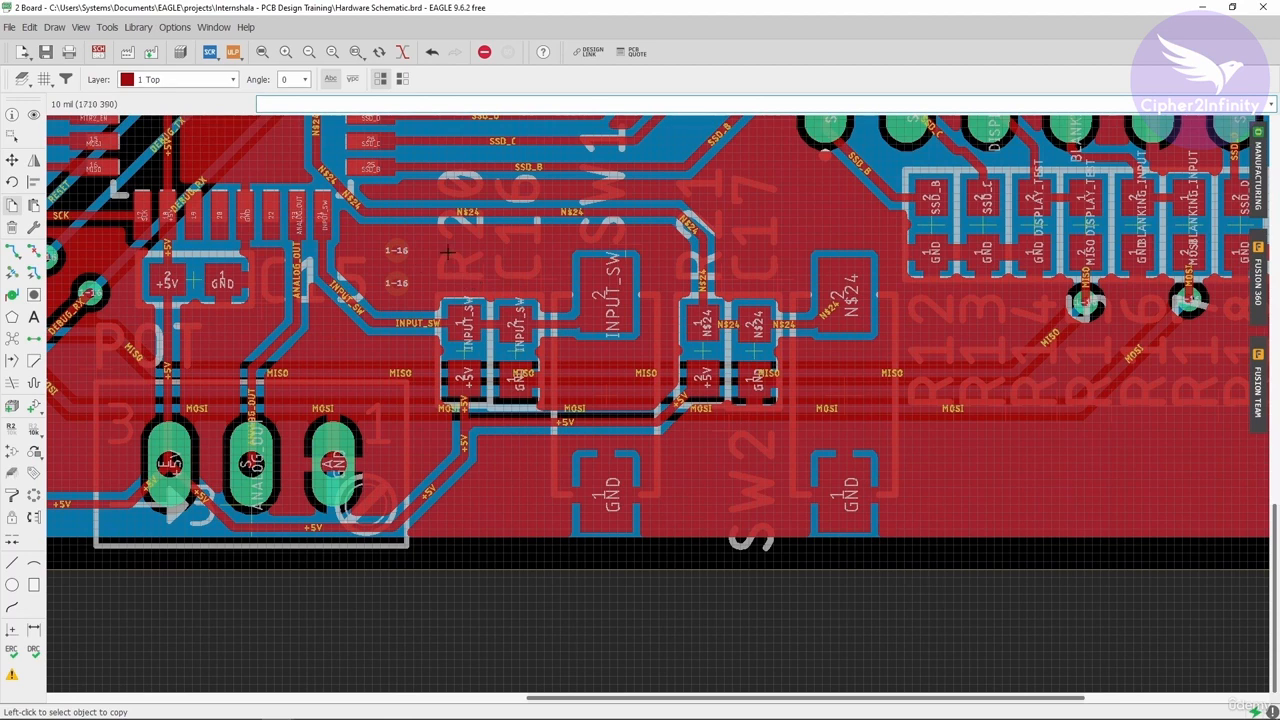
{"action": "left_click", "coordinate": [11, 675]}
{"action": "left_click", "coordinate": [960, 301]}
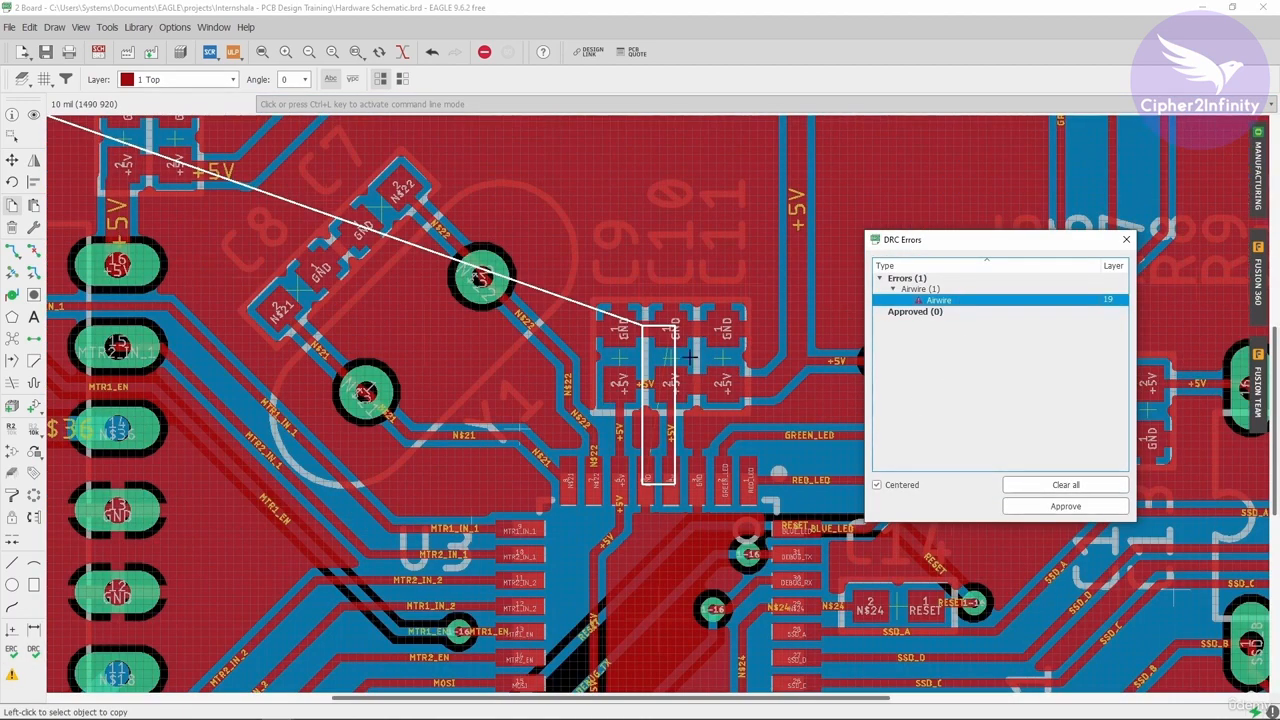
{"action": "left_click", "coordinate": [1126, 239]}
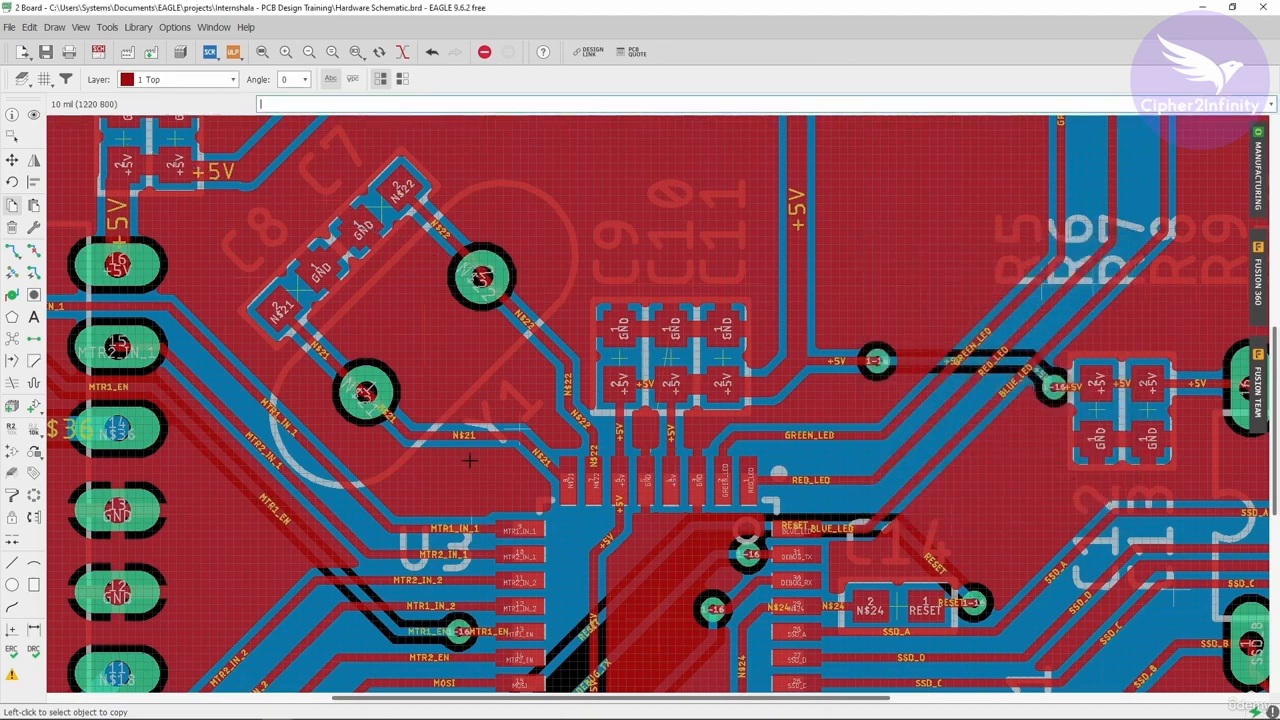
- Examine the board around the microcontroller and the C9–C11 capacitors to trace the remaining airwire
{"action": "scroll", "coordinate": [470, 460], "scroll_direction": "down", "scroll_amount": 1}
{"action": "scroll", "coordinate": [519, 421], "scroll_direction": "down", "scroll_amount": 2}
{"action": "scroll", "coordinate": [570, 335], "scroll_direction": "up", "scroll_amount": 3}
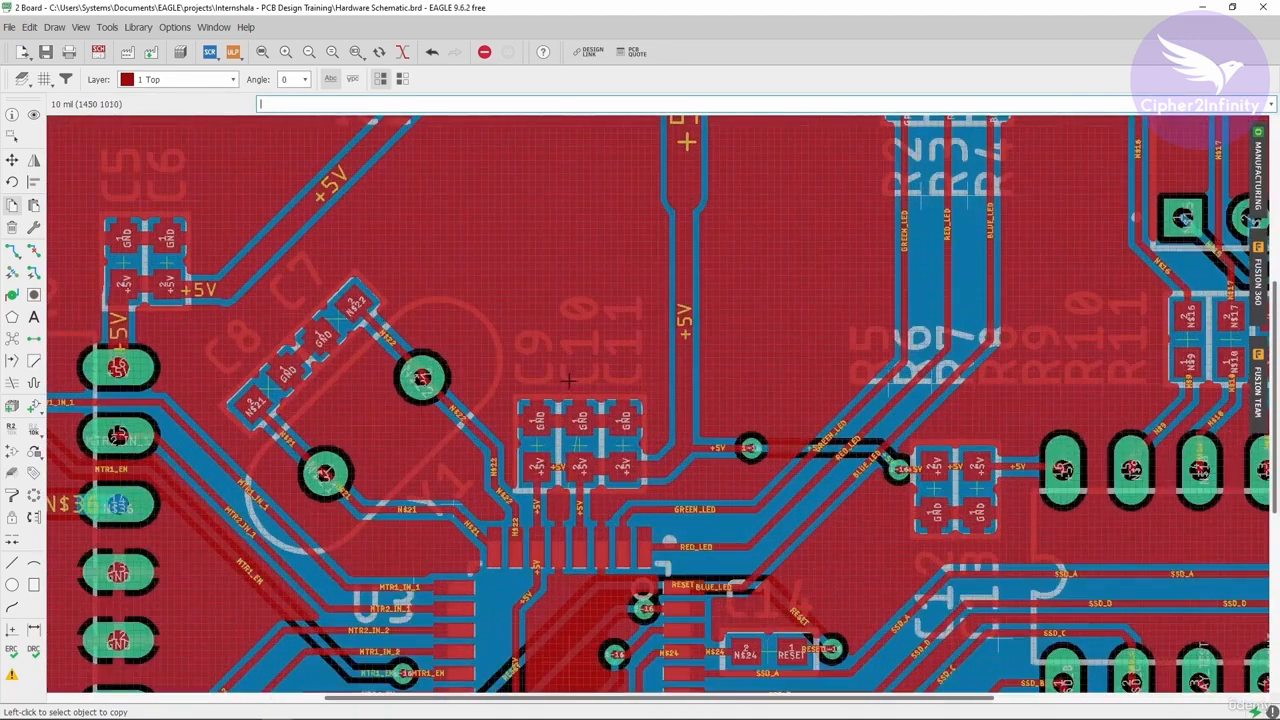
{"action": "scroll", "coordinate": [610, 308], "scroll_direction": "down", "scroll_amount": 1}
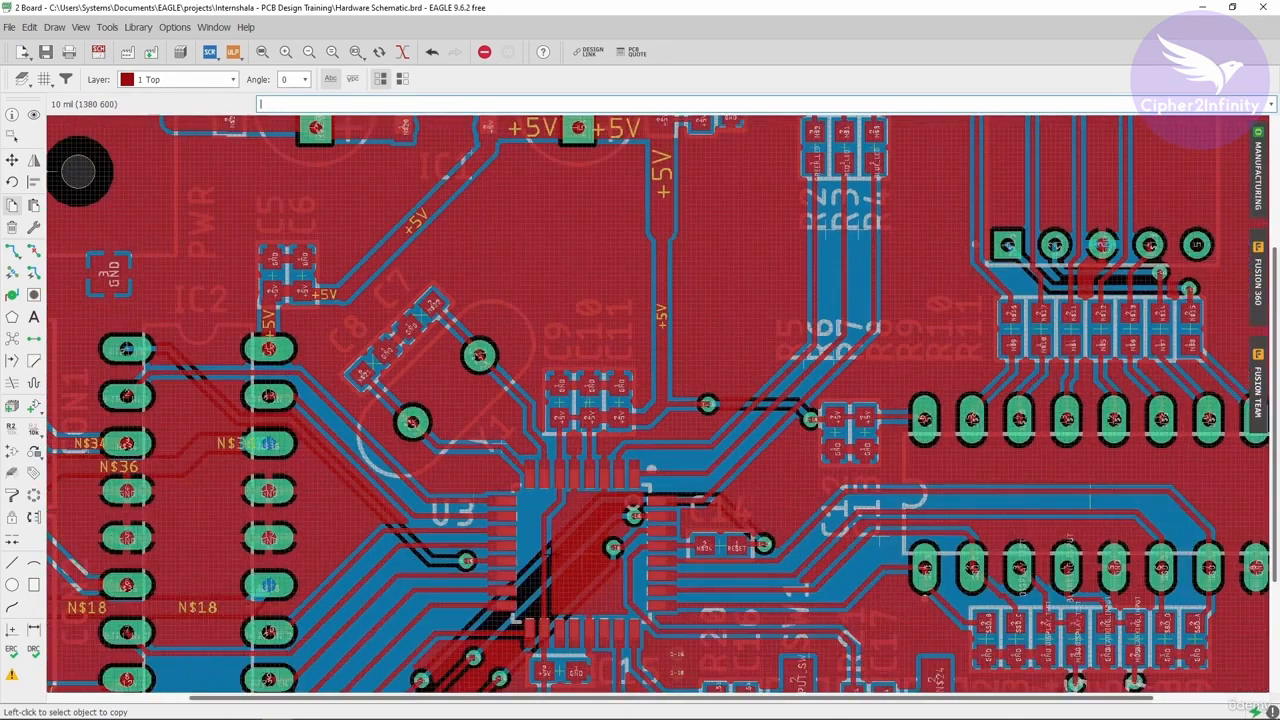
{"action": "scroll", "coordinate": [581, 553], "scroll_direction": "up", "scroll_amount": 3}
{"action": "scroll", "coordinate": [577, 486], "scroll_direction": "up", "scroll_amount": 3}
{"action": "scroll", "coordinate": [558, 440], "scroll_direction": "down", "scroll_amount": 4}
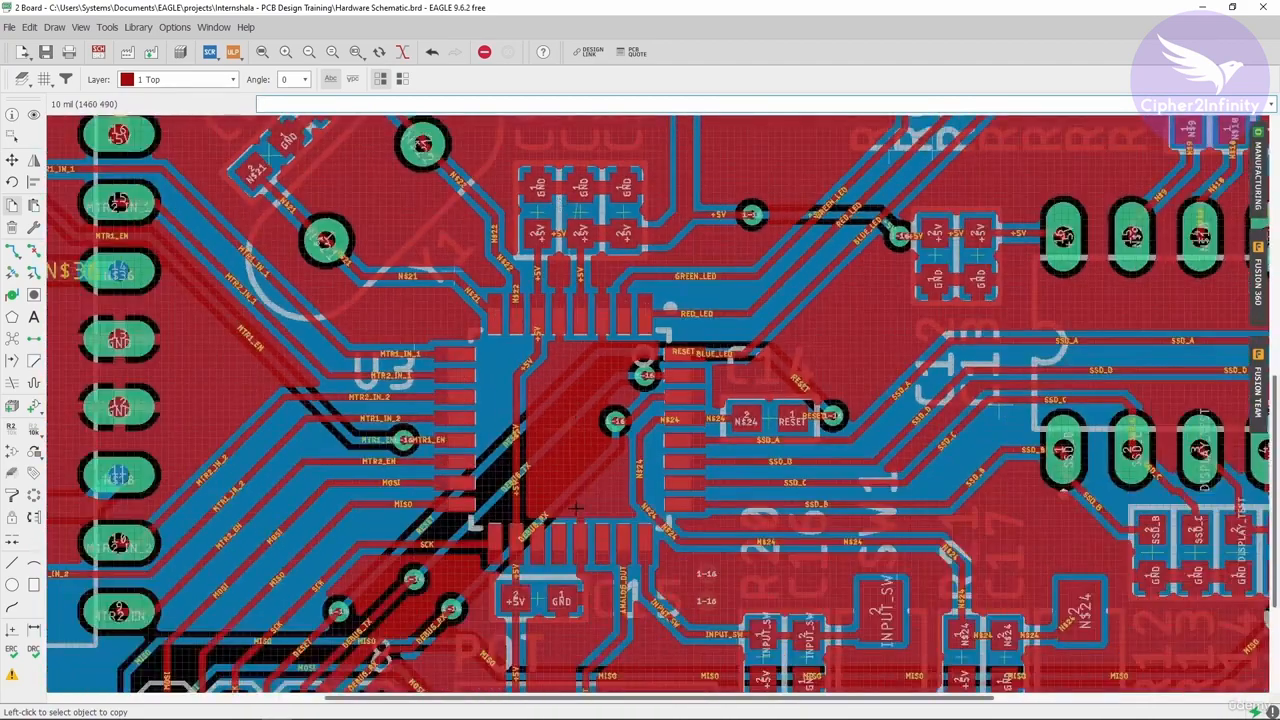
{"action": "scroll", "coordinate": [587, 487], "scroll_direction": "up", "scroll_amount": 1}
{"action": "scroll", "coordinate": [588, 487], "scroll_direction": "up", "scroll_amount": 1}
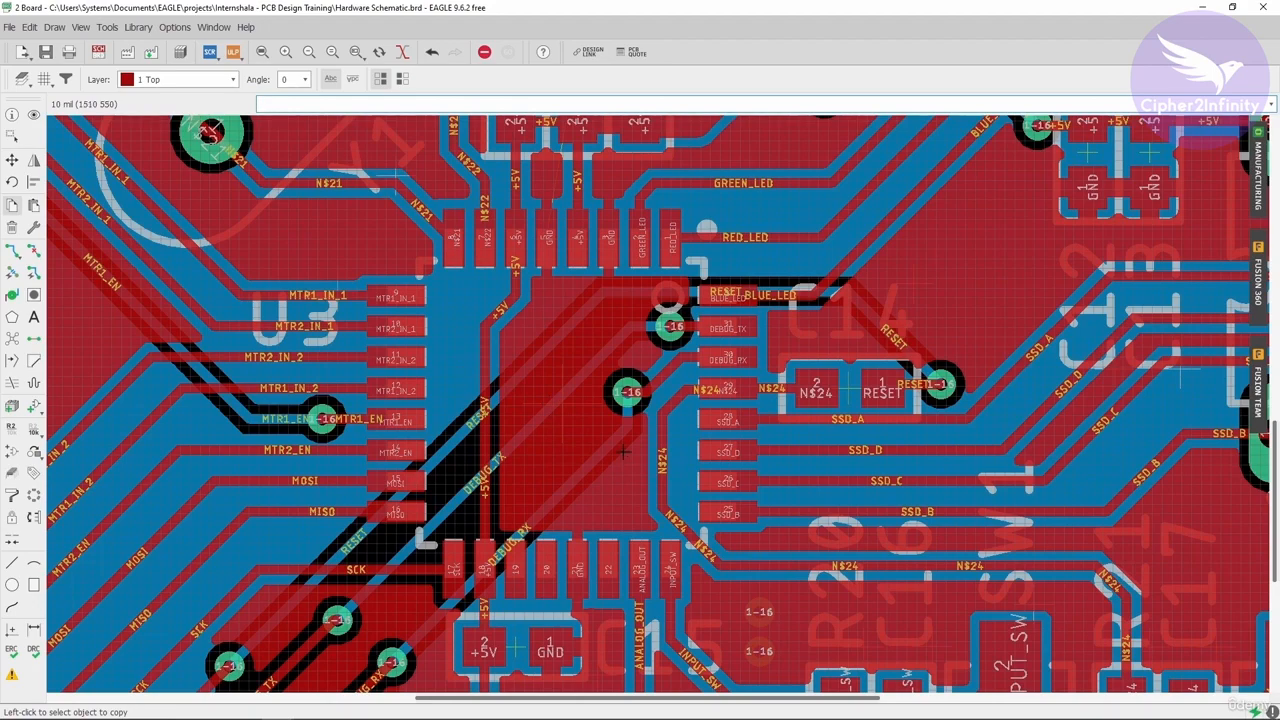
{"action": "scroll", "coordinate": [564, 442], "scroll_direction": "down", "scroll_amount": 2}
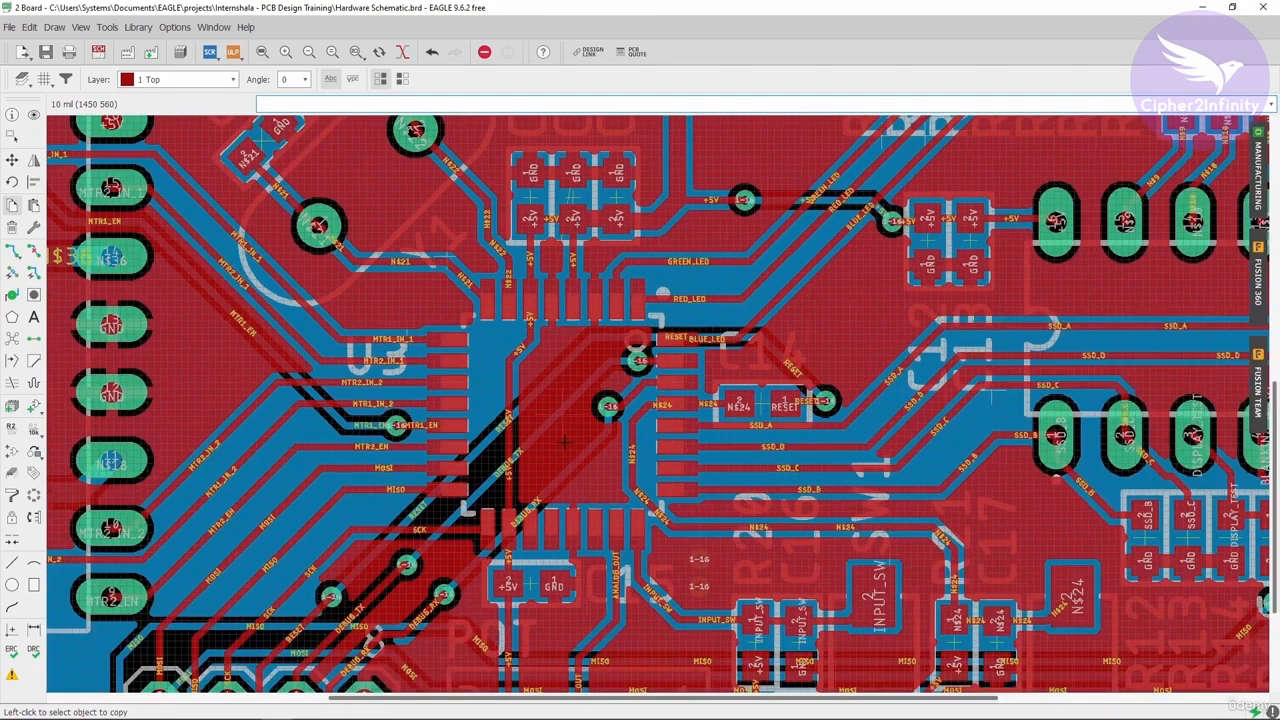
{"action": "scroll", "coordinate": [560, 396], "scroll_direction": "down", "scroll_amount": 2}
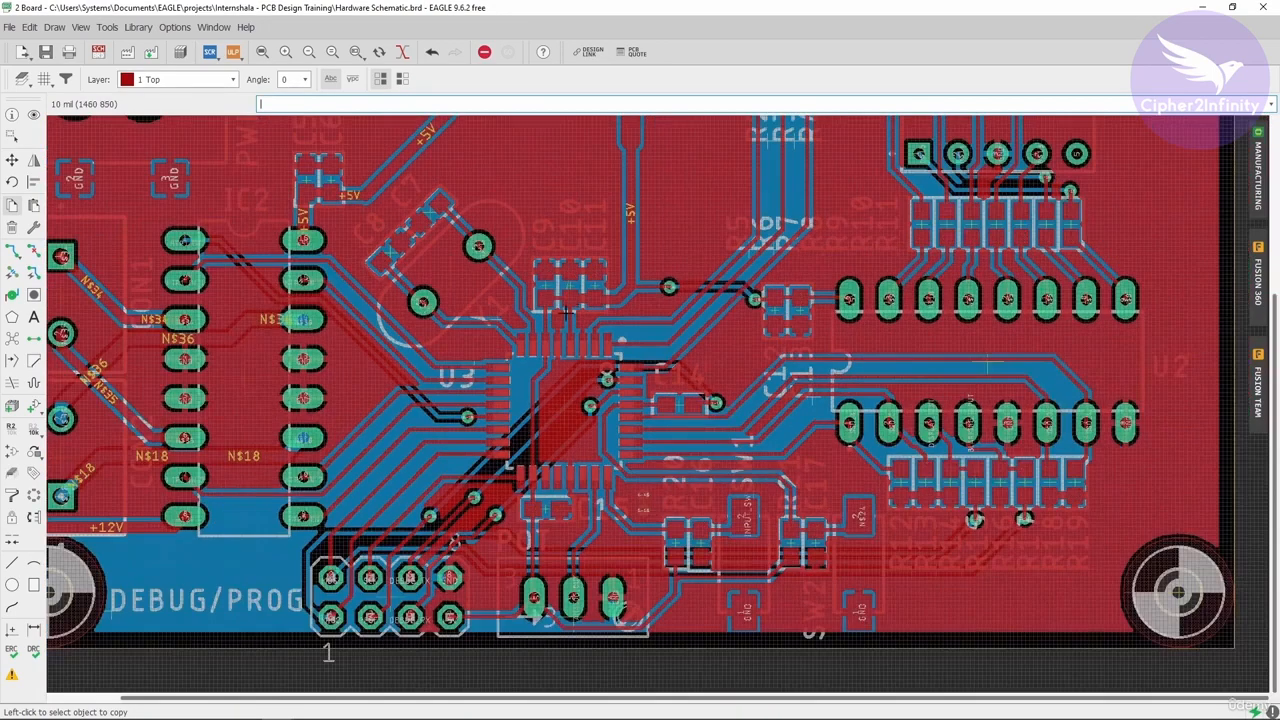
{"action": "scroll", "coordinate": [565, 315], "scroll_direction": "up", "scroll_amount": 3}
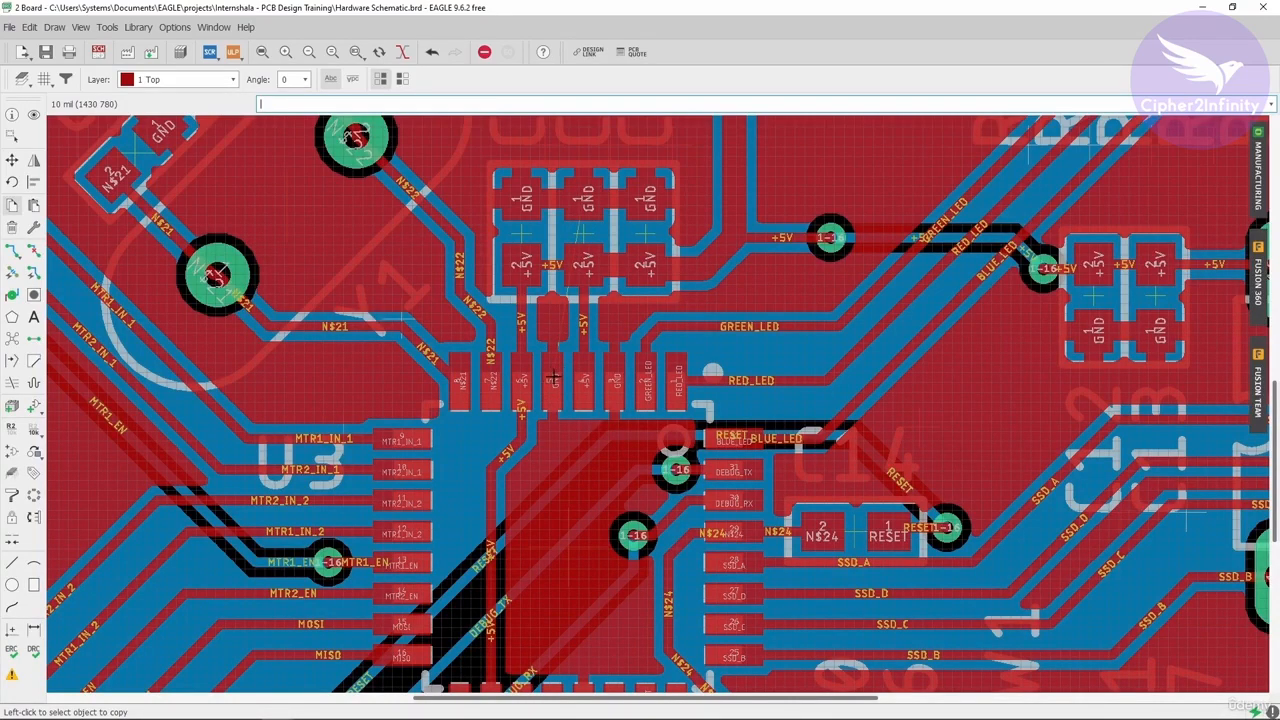
{"action": "scroll", "coordinate": [588, 197], "scroll_direction": "down", "scroll_amount": 2}
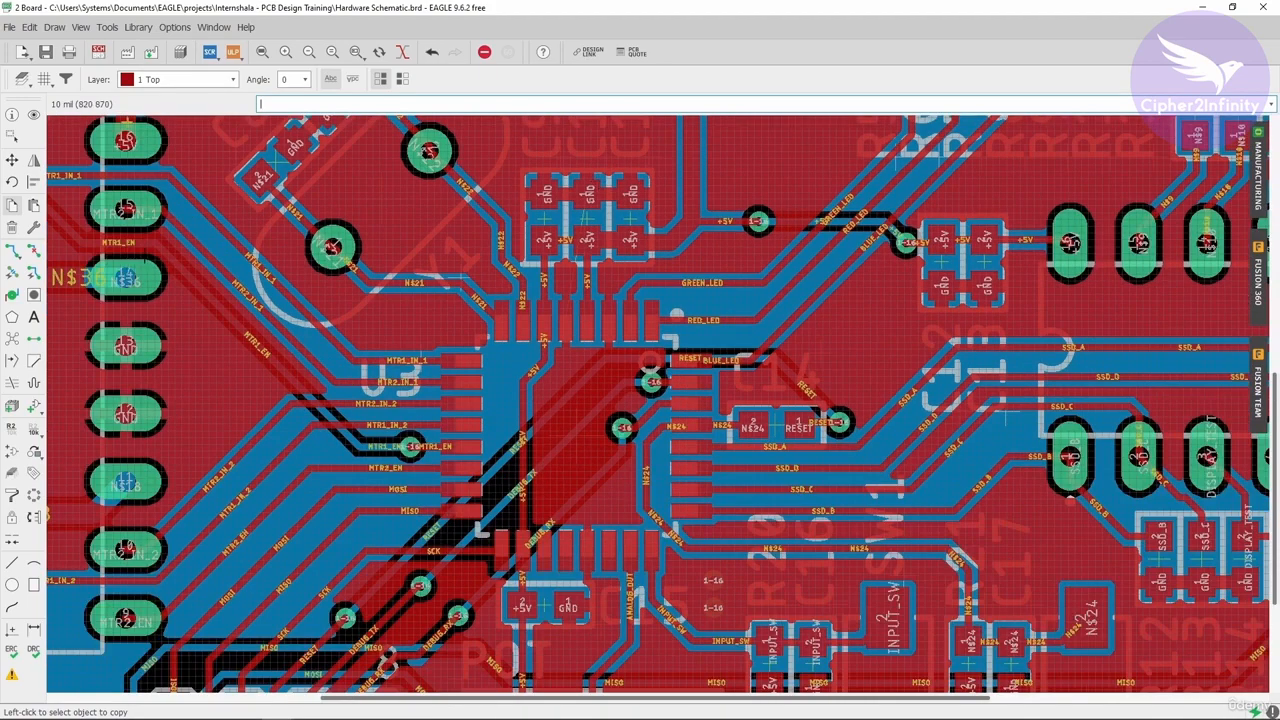
{"action": "scroll", "coordinate": [585, 199], "scroll_direction": "down", "scroll_amount": 5}
{"action": "scroll", "coordinate": [490, 425], "scroll_direction": "up", "scroll_amount": 3}
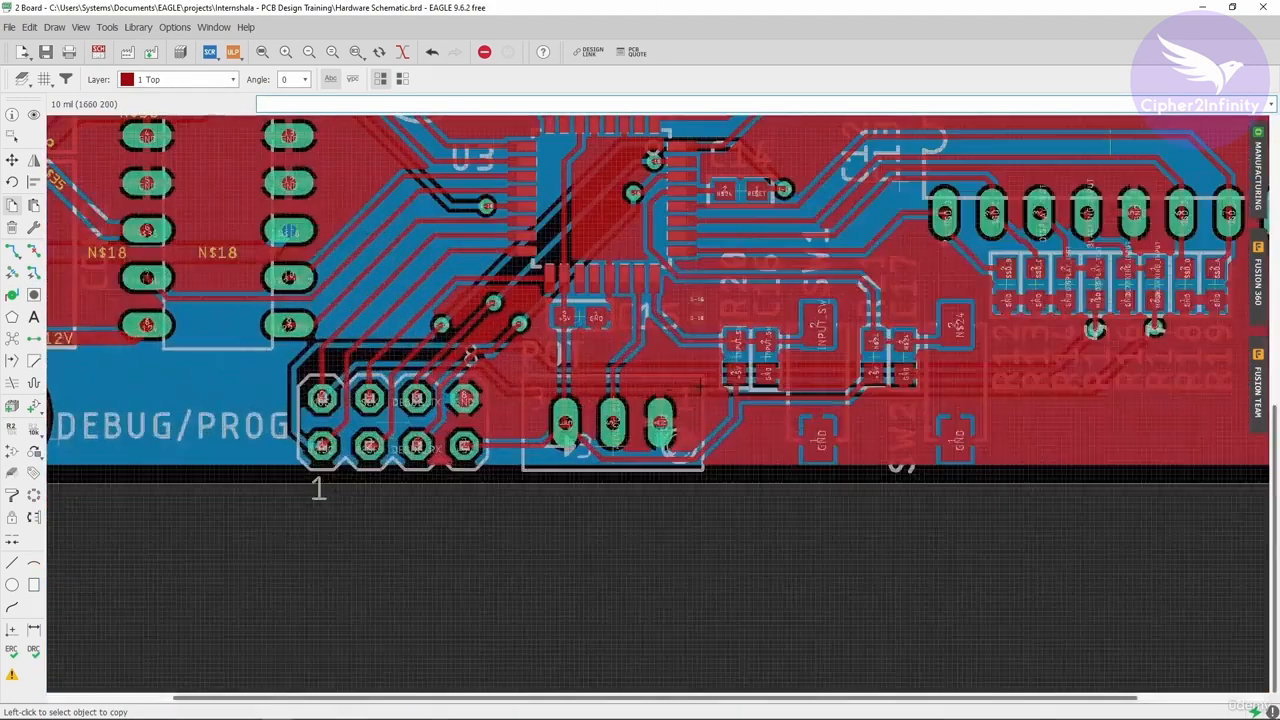
{"action": "scroll", "coordinate": [640, 415], "scroll_direction": "up", "scroll_amount": 2}
{"action": "scroll", "coordinate": [667, 296], "scroll_direction": "up", "scroll_amount": 2}
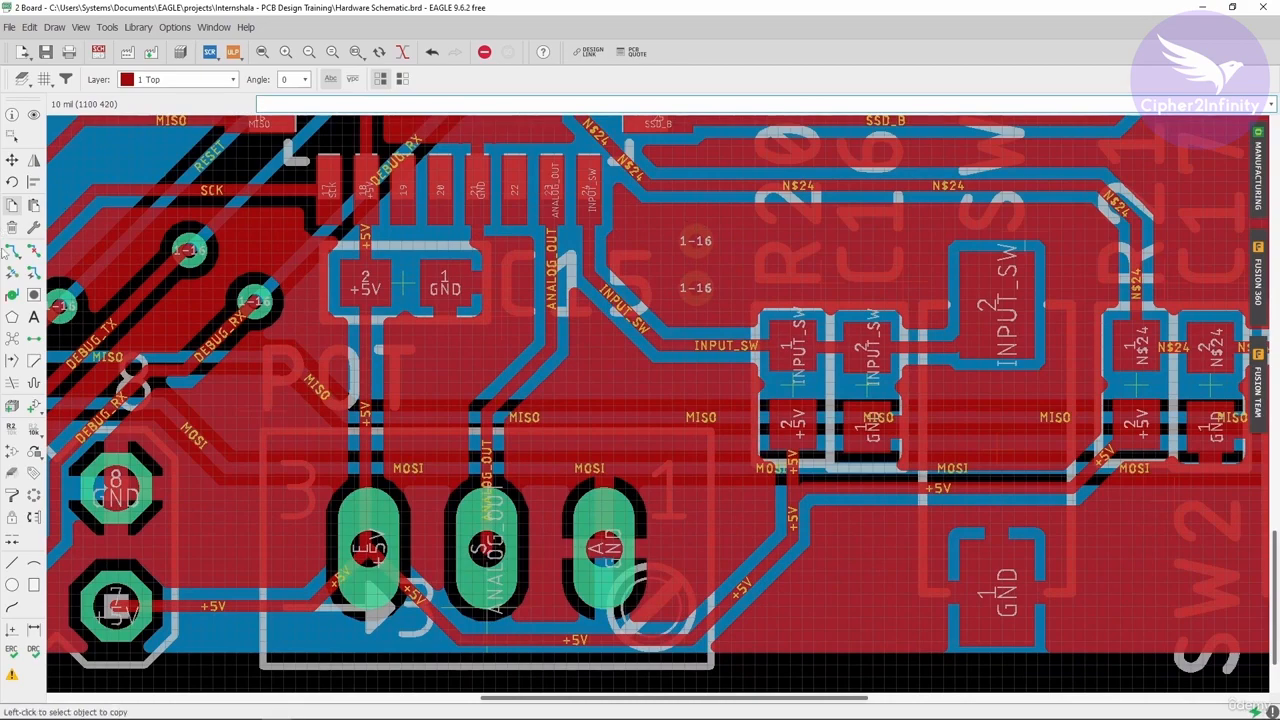
- Copy the upper via above the INPUT_SW resistors and place the copy on the microcontroller's centre pad
{"action": "left_click", "coordinate": [693, 241]}
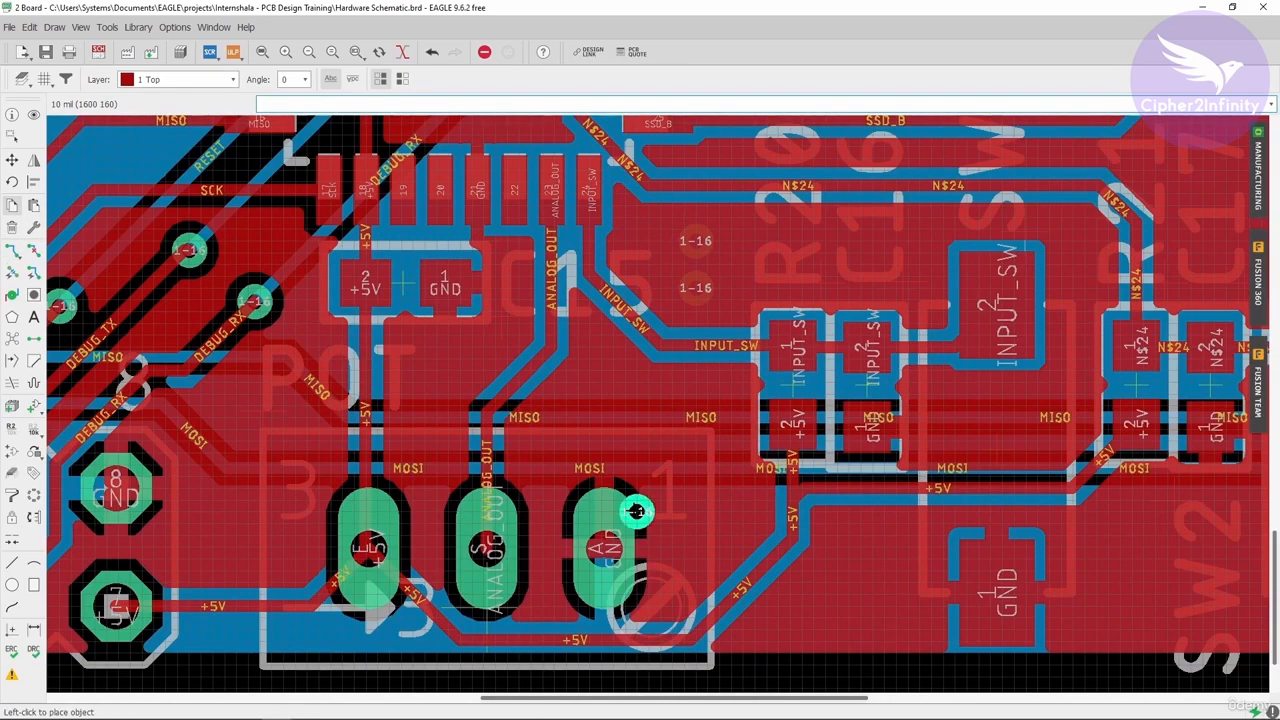
{"action": "scroll", "coordinate": [637, 511], "scroll_direction": "down", "scroll_amount": 6}
{"action": "scroll", "coordinate": [605, 280], "scroll_direction": "up", "scroll_amount": 3}
{"action": "scroll", "coordinate": [570, 384], "scroll_direction": "up", "scroll_amount": 2}
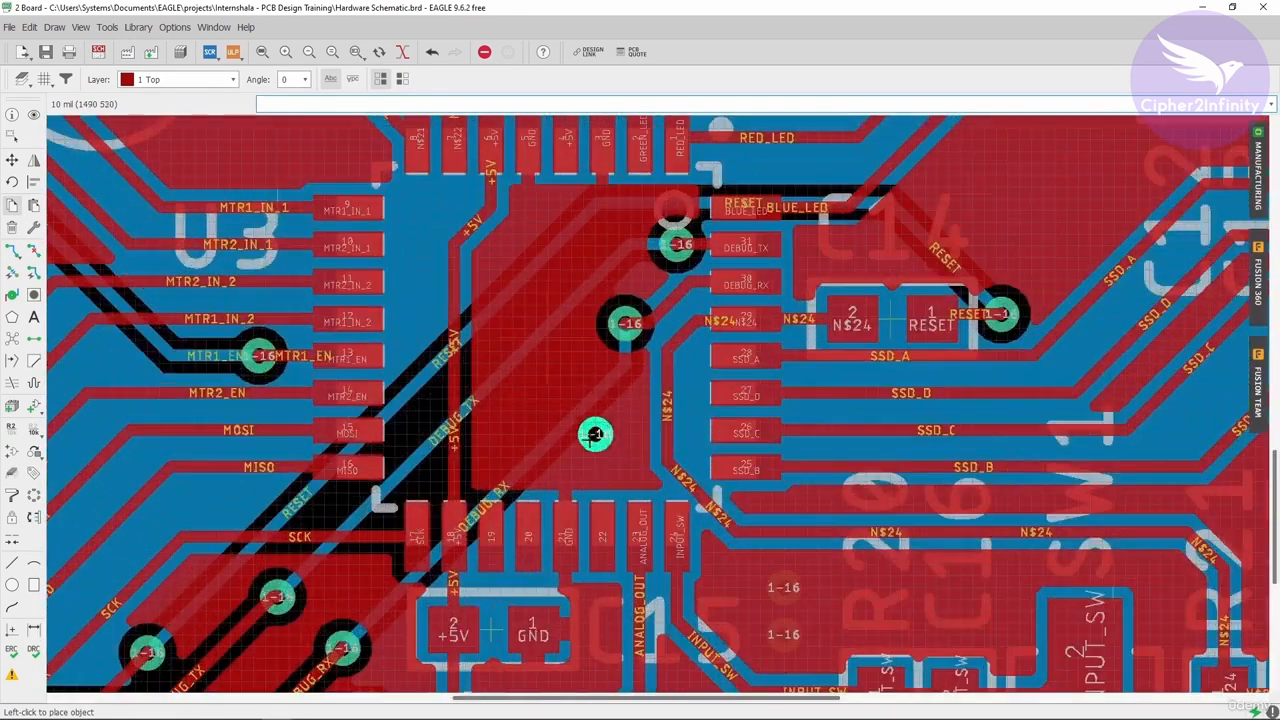
{"action": "left_click", "coordinate": [614, 458]}
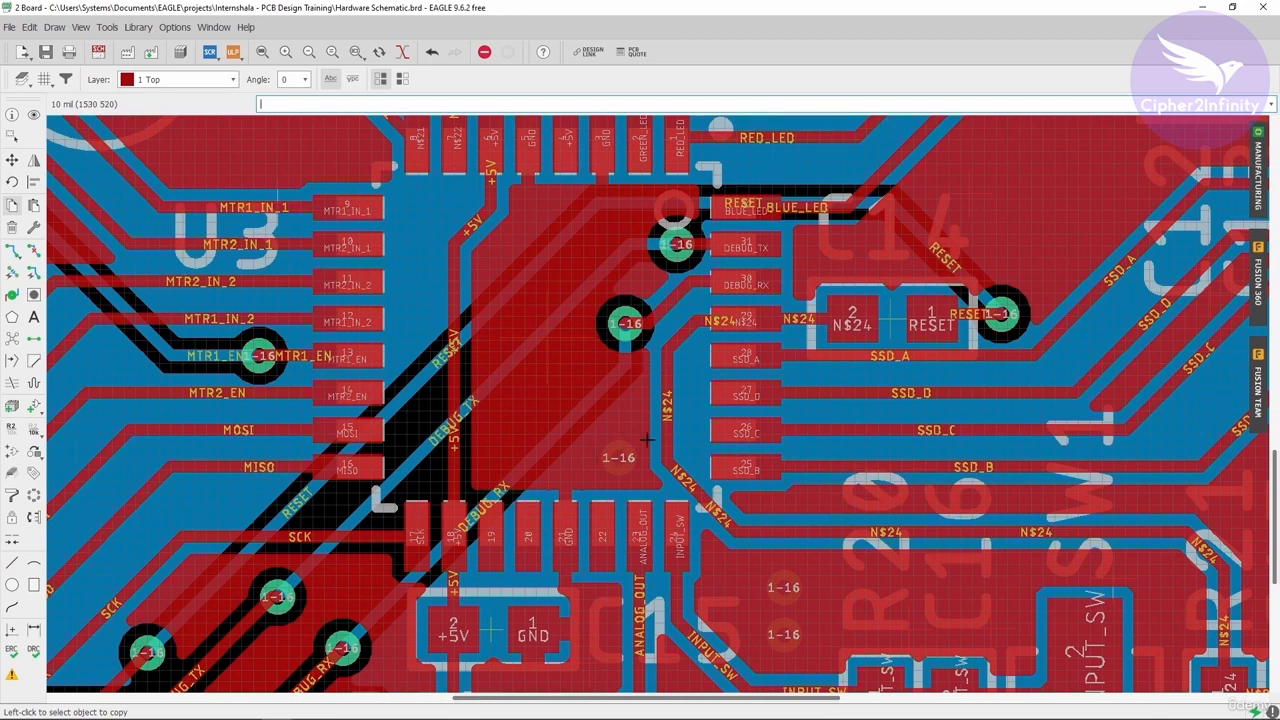
- Examine the board again to find where the remaining airwire still runs
{"action": "scroll", "coordinate": [596, 450], "scroll_direction": "down", "scroll_amount": 3}
{"action": "scroll", "coordinate": [548, 365], "scroll_direction": "down", "scroll_amount": 1}
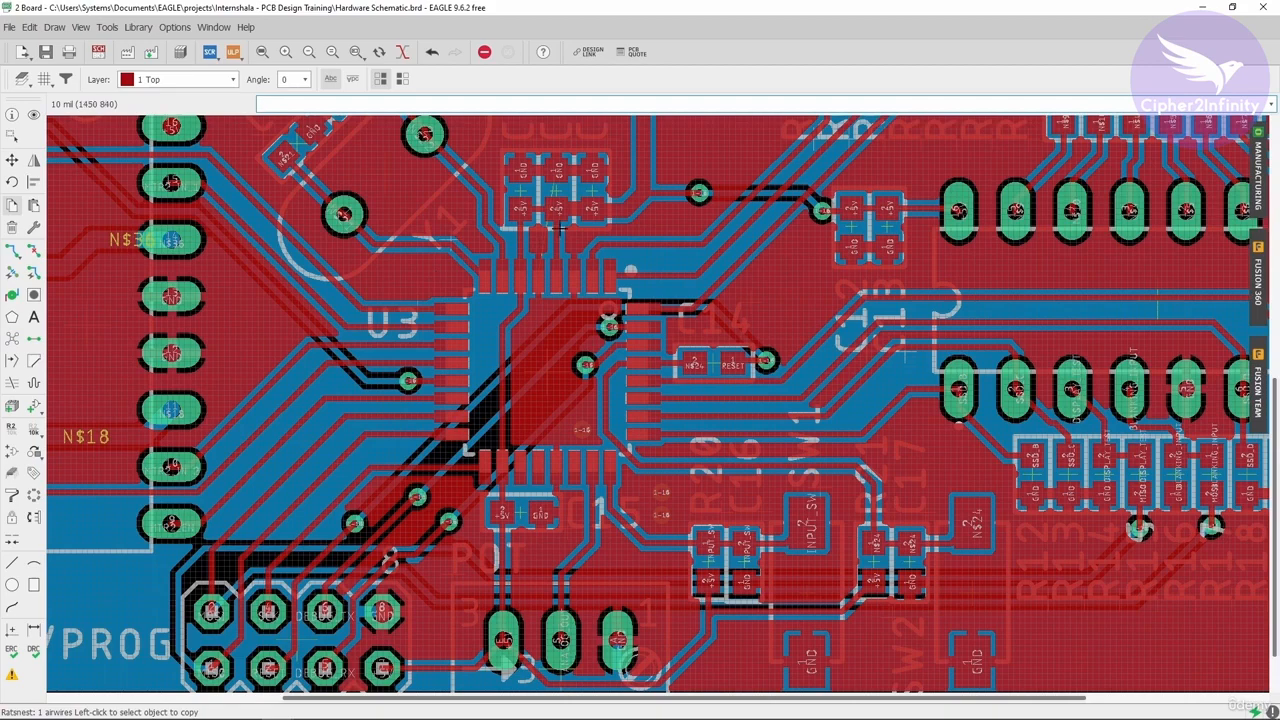
{"action": "scroll", "coordinate": [558, 227], "scroll_direction": "up", "scroll_amount": 2}
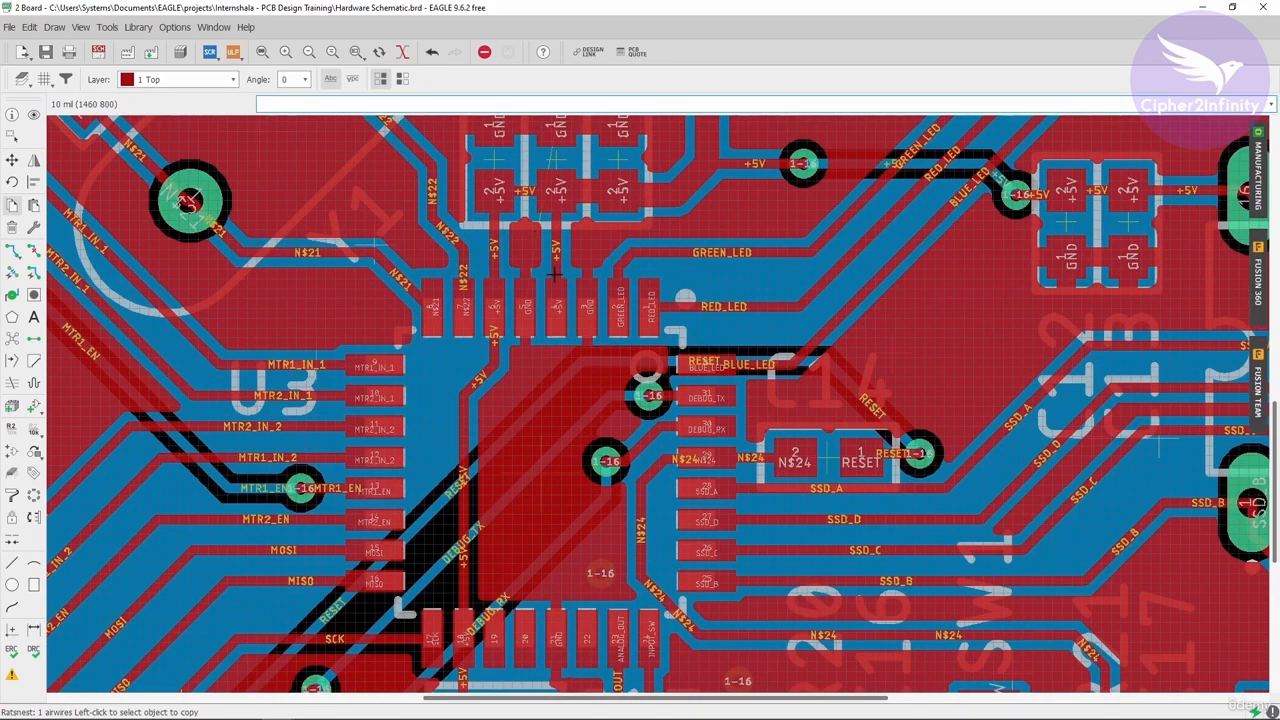
{"action": "scroll", "coordinate": [548, 314], "scroll_direction": "down", "scroll_amount": 2}
{"action": "scroll", "coordinate": [548, 190], "scroll_direction": "up", "scroll_amount": 2}
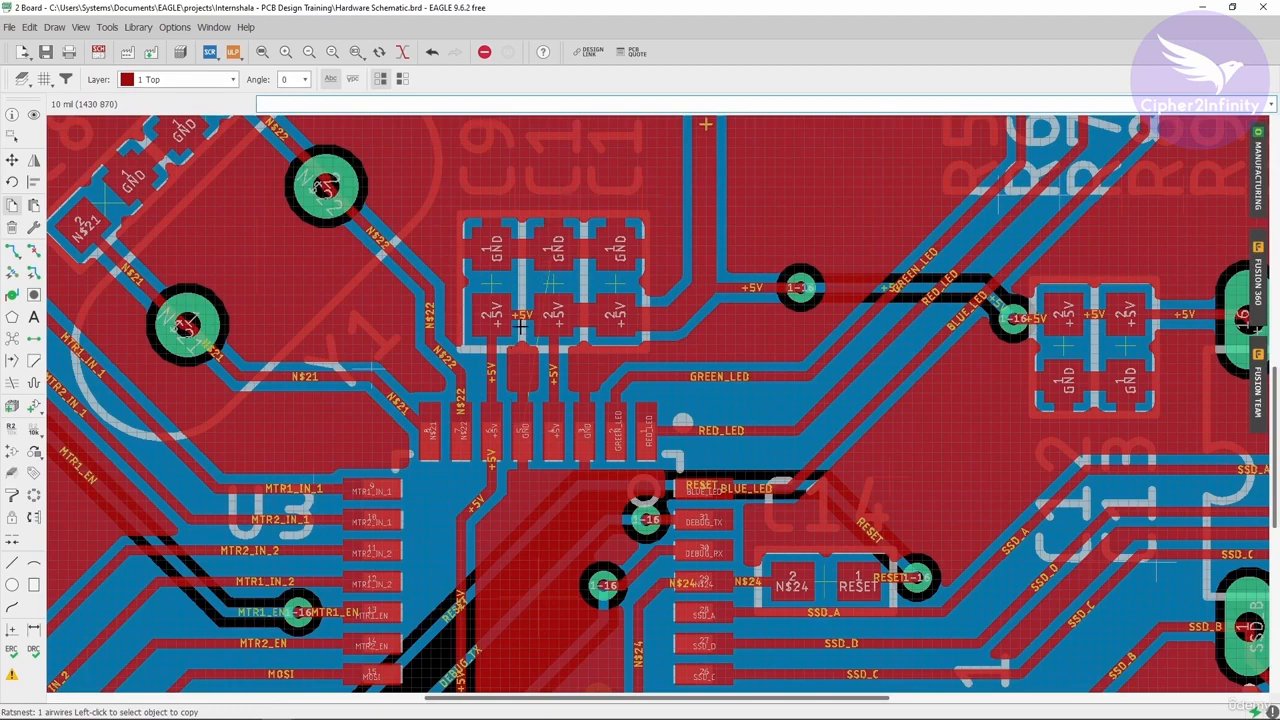
{"action": "scroll", "coordinate": [520, 325], "scroll_direction": "down", "scroll_amount": 2}
{"action": "scroll", "coordinate": [546, 247], "scroll_direction": "up", "scroll_amount": 3}
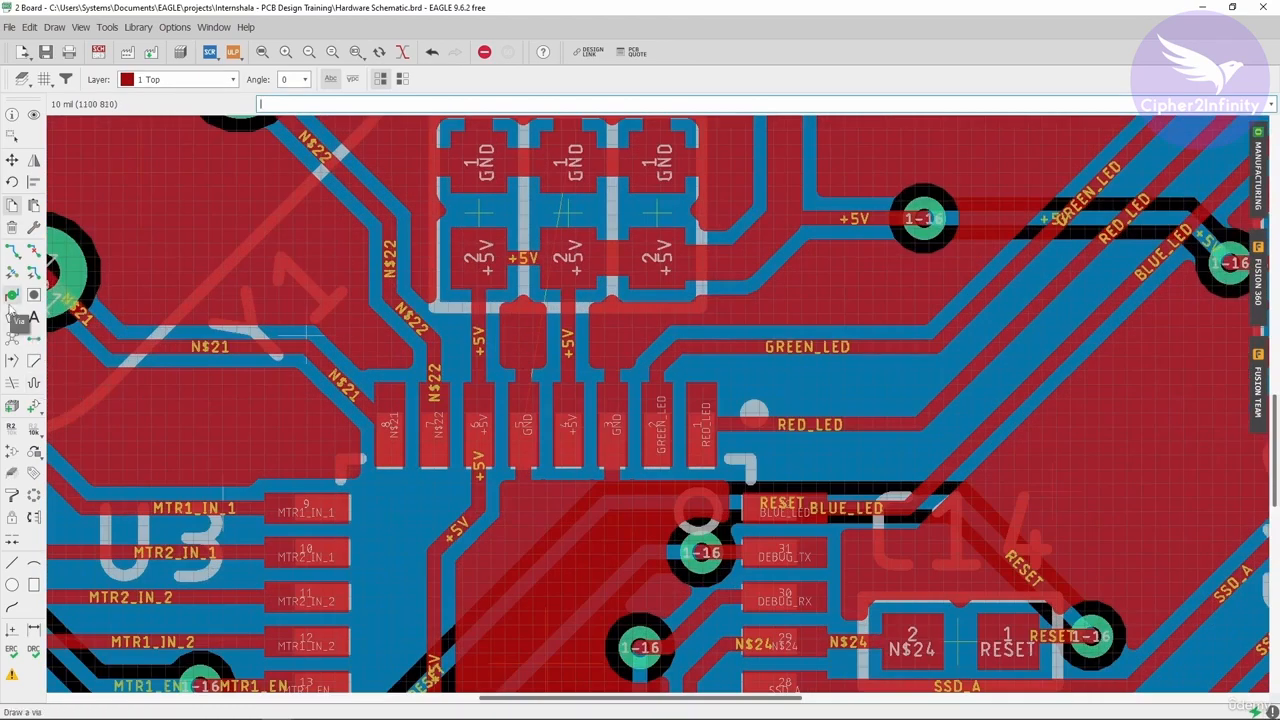
{"action": "scroll", "coordinate": [584, 314], "scroll_direction": "down", "scroll_amount": 3}
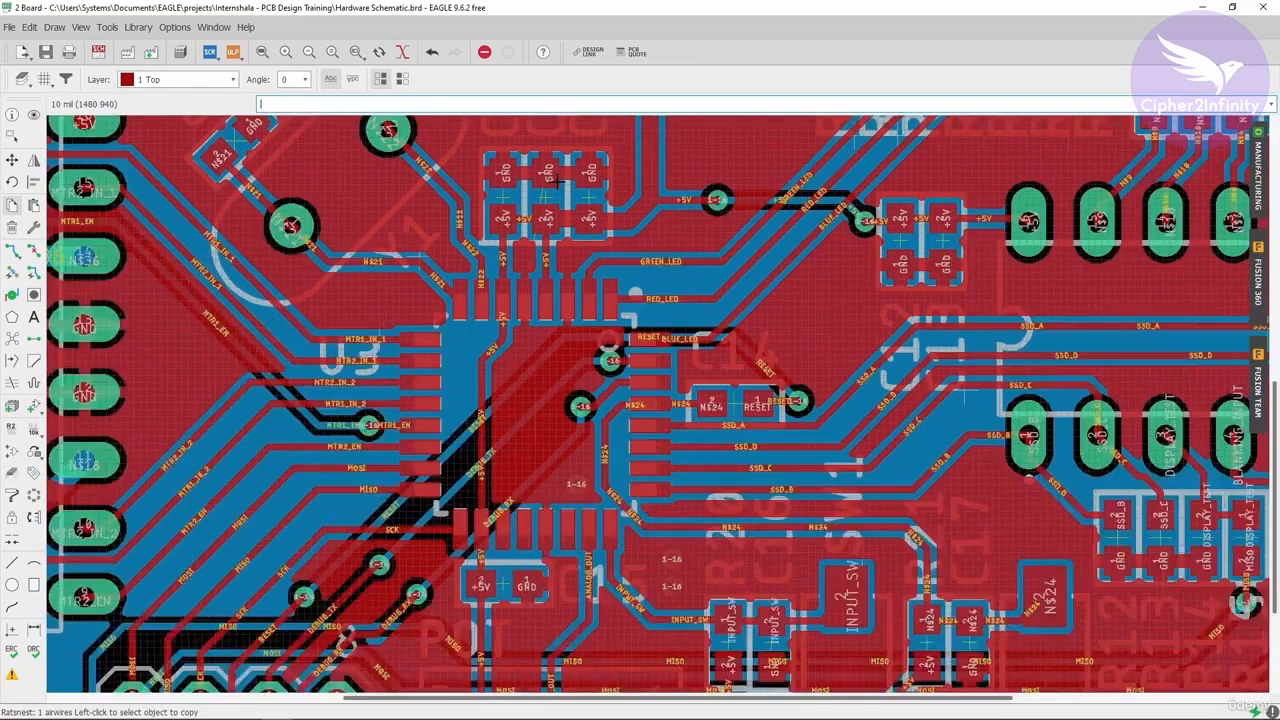
{"action": "scroll", "coordinate": [575, 428], "scroll_direction": "up", "scroll_amount": 2}
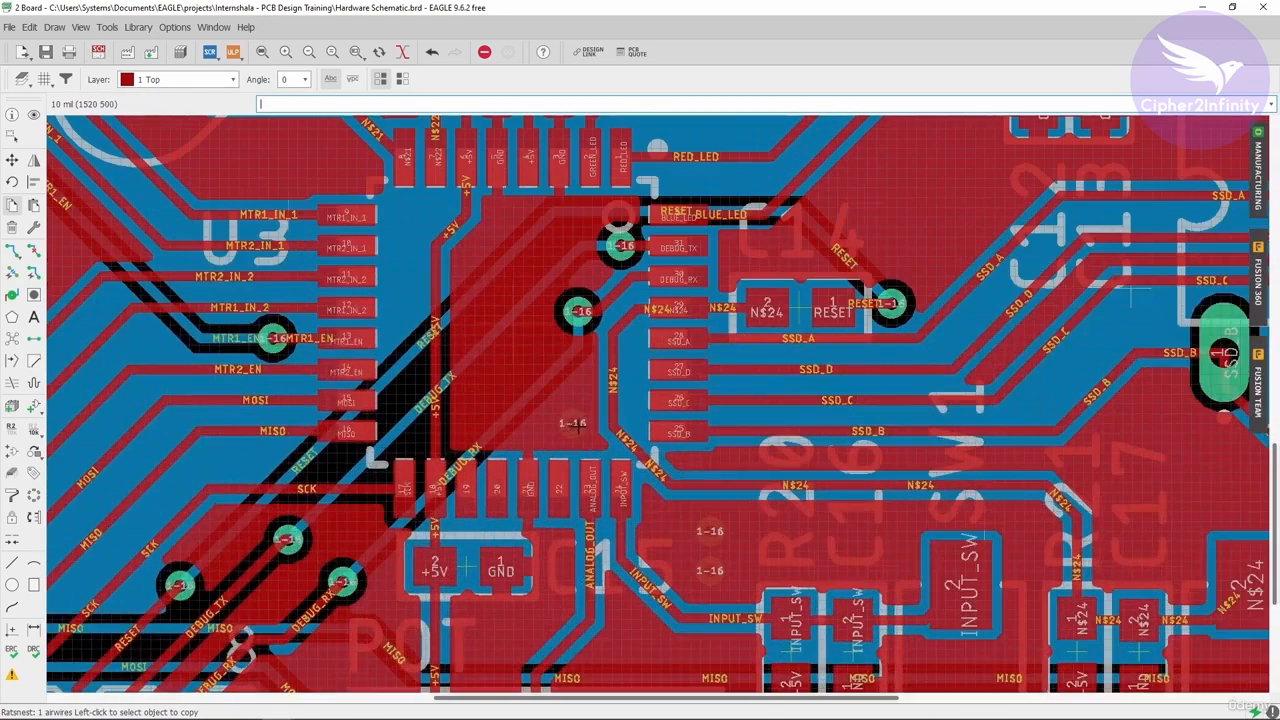
{"action": "scroll", "coordinate": [578, 412], "scroll_direction": "down", "scroll_amount": 2}
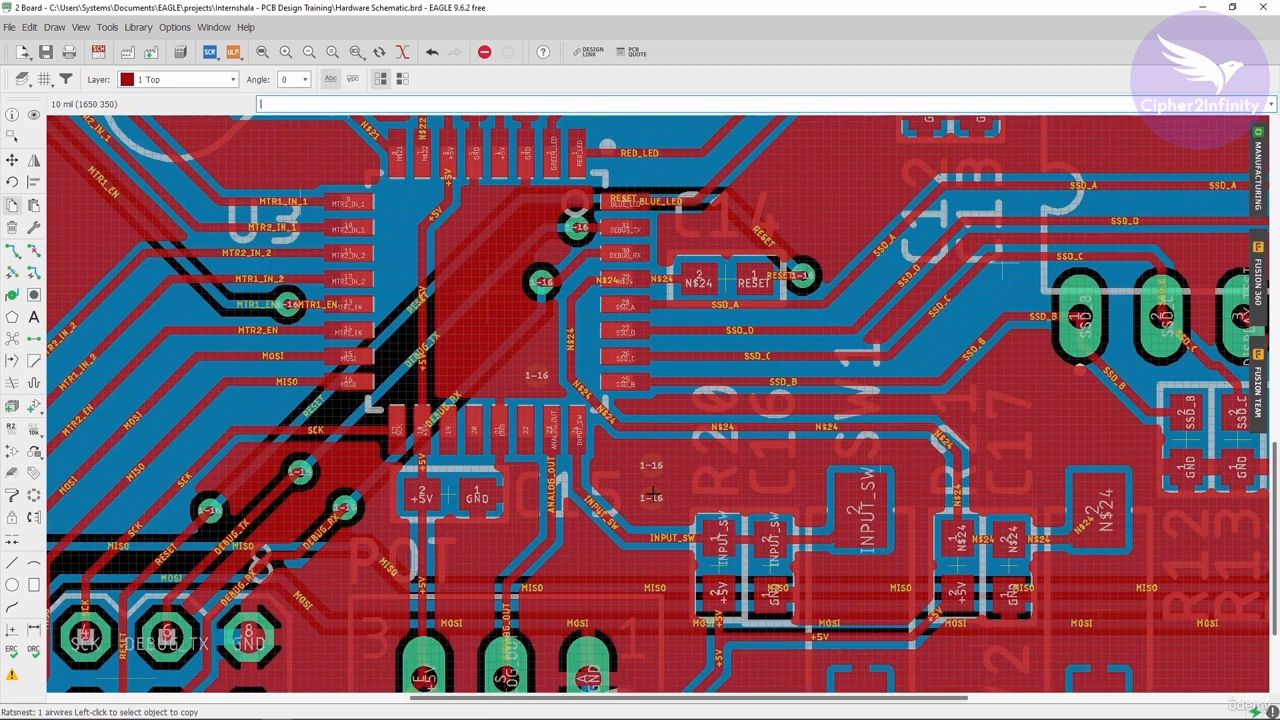
- Duplicate the lower via above the INPUT_SW resistors in place, then delete the extra copy
{"action": "scroll", "coordinate": [662, 510], "scroll_direction": "up", "scroll_amount": 2}
{"action": "left_click", "coordinate": [655, 502]}
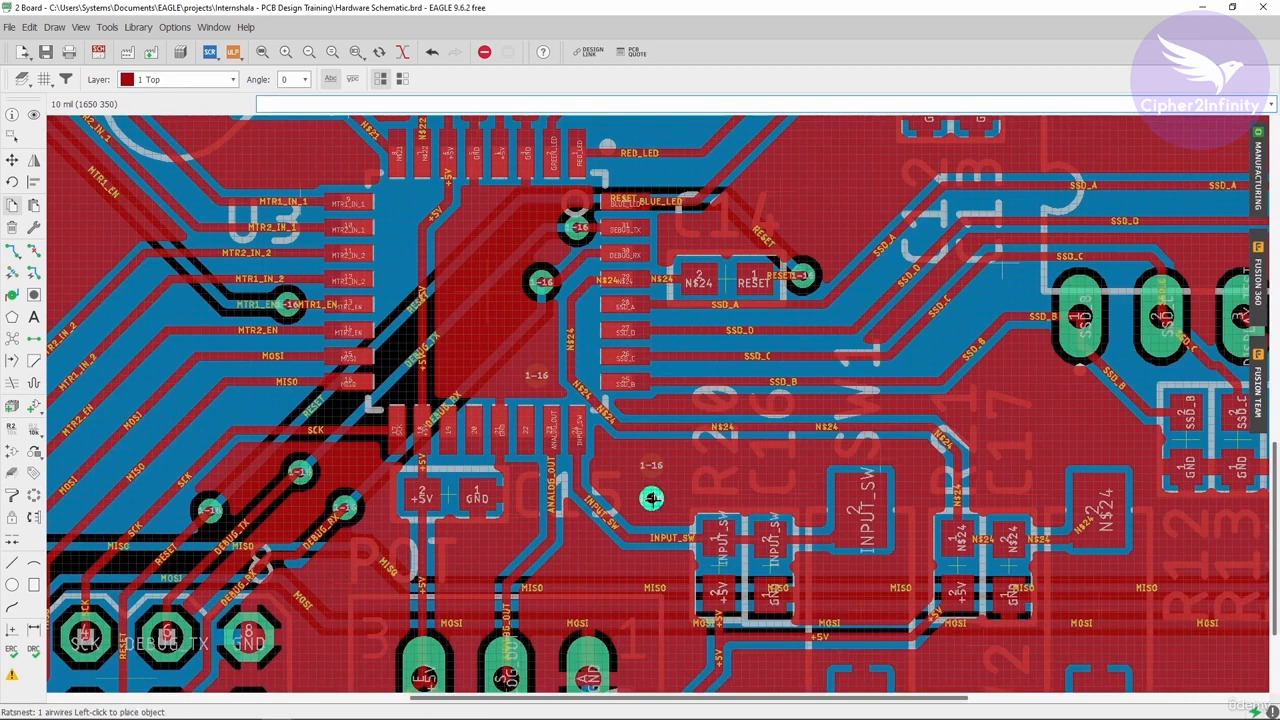
{"action": "left_click", "coordinate": [651, 497]}
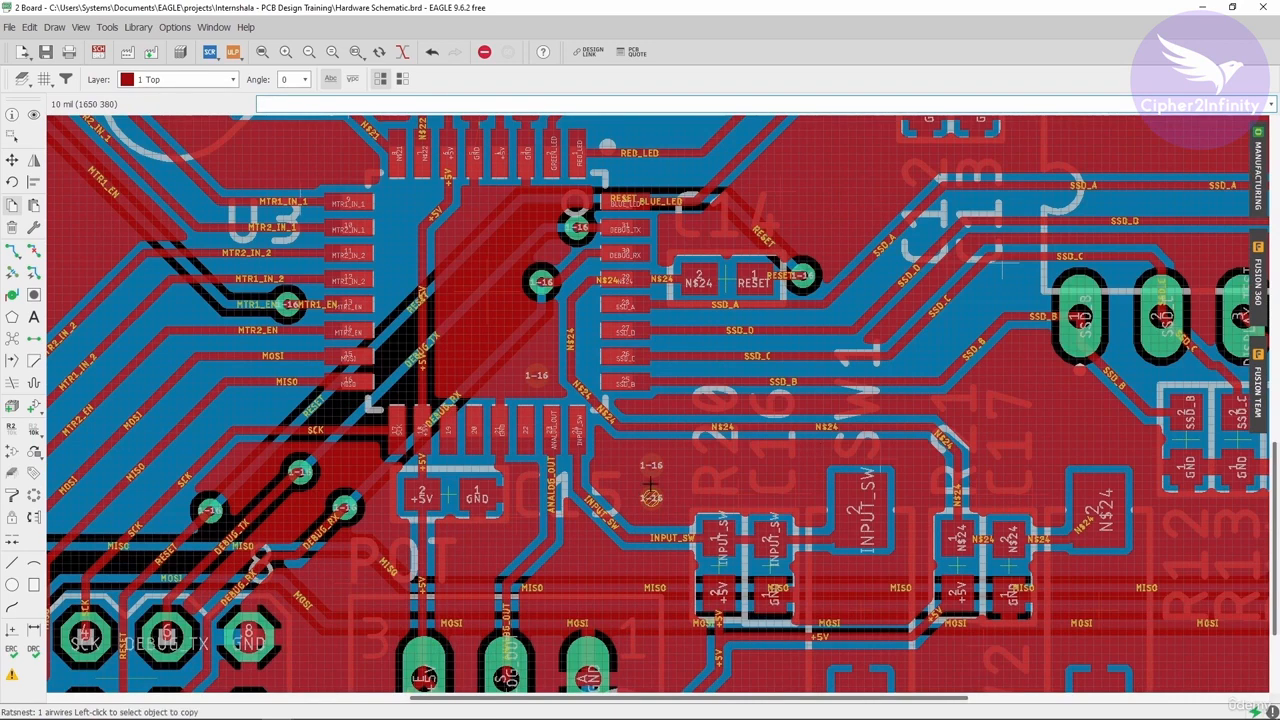
{"action": "left_click", "coordinate": [651, 495]}
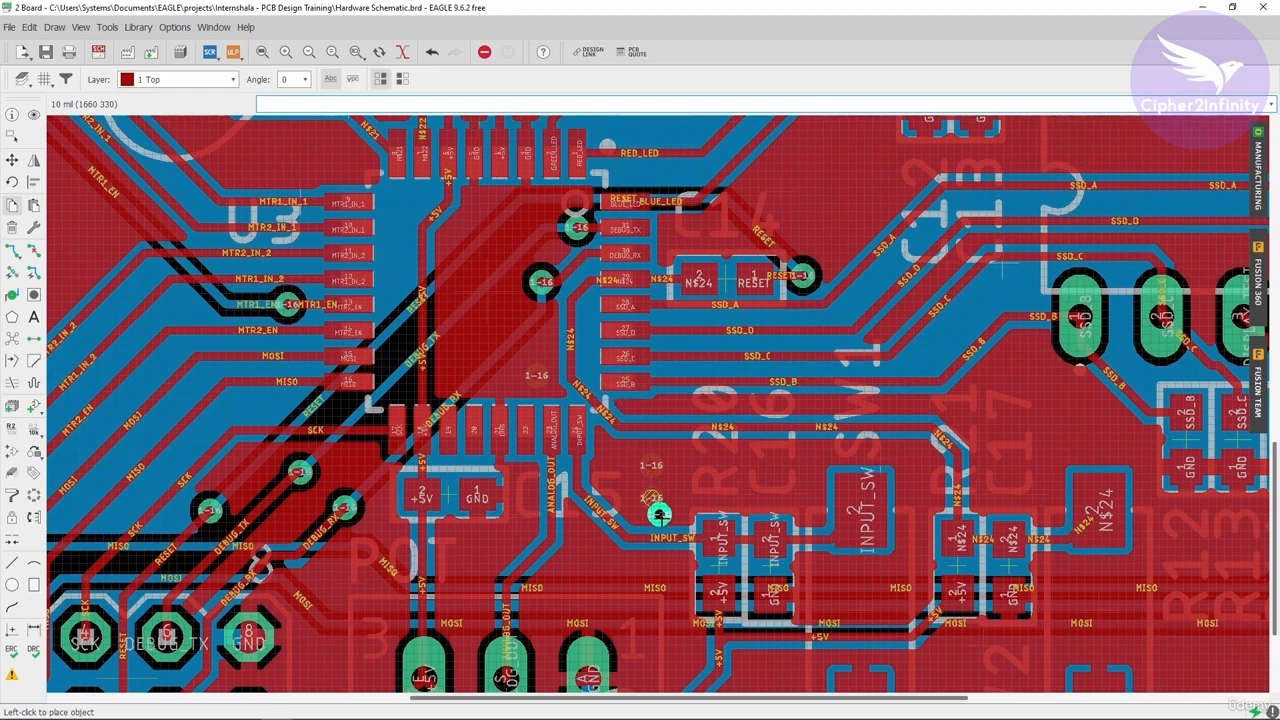
{"action": "scroll", "coordinate": [659, 514], "scroll_direction": "up", "scroll_amount": 4}
{"action": "key", "text": "Escape"}
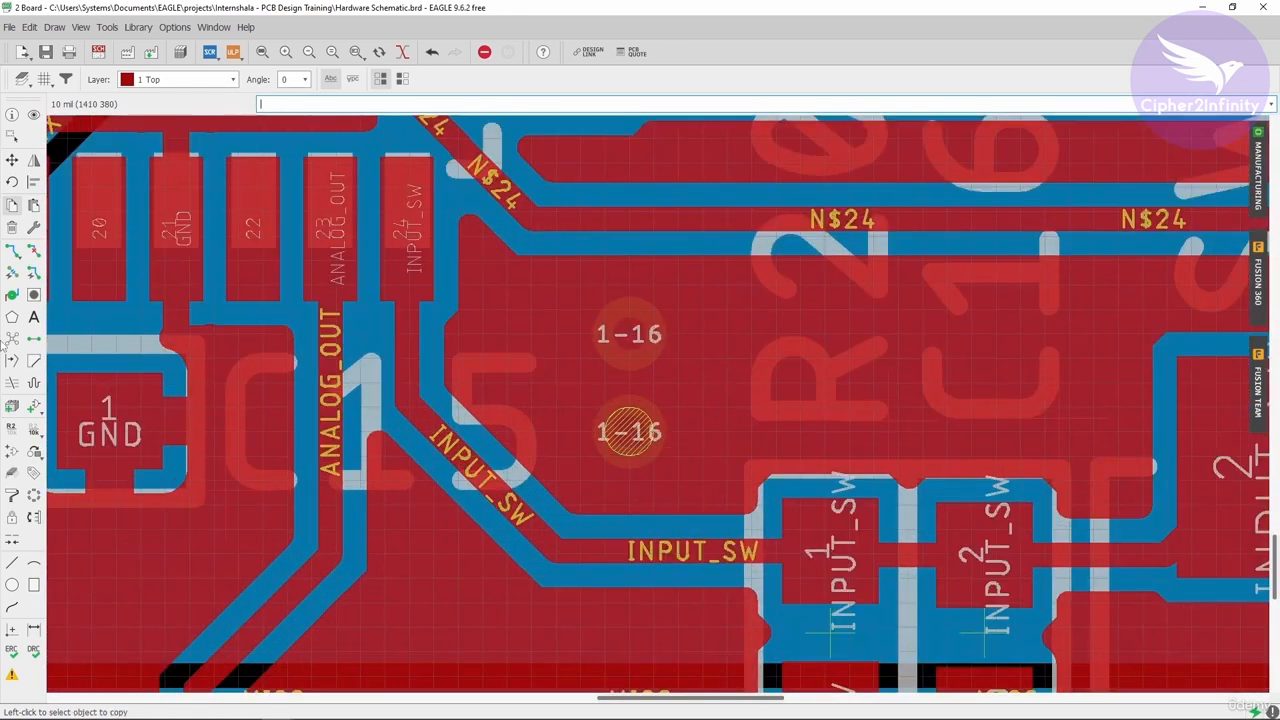
{"action": "left_click", "coordinate": [12, 227]}
{"action": "left_click", "coordinate": [624, 432]}
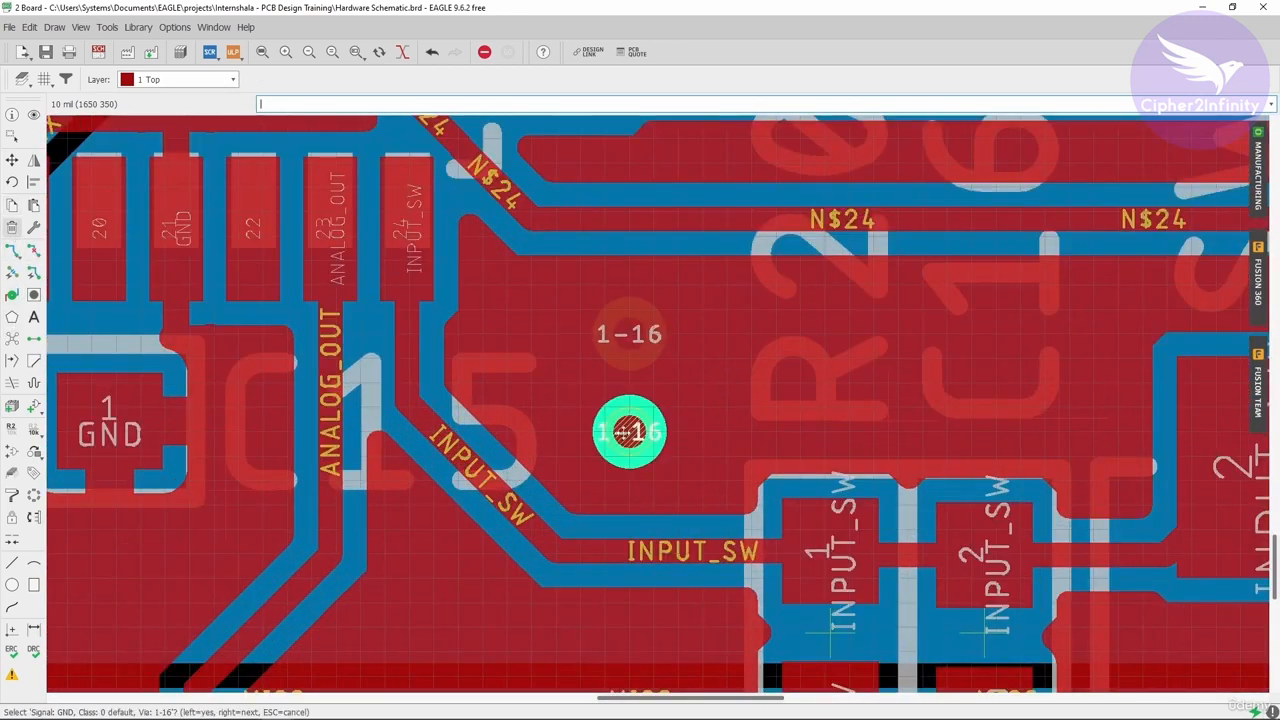
{"action": "left_click", "coordinate": [624, 435]}
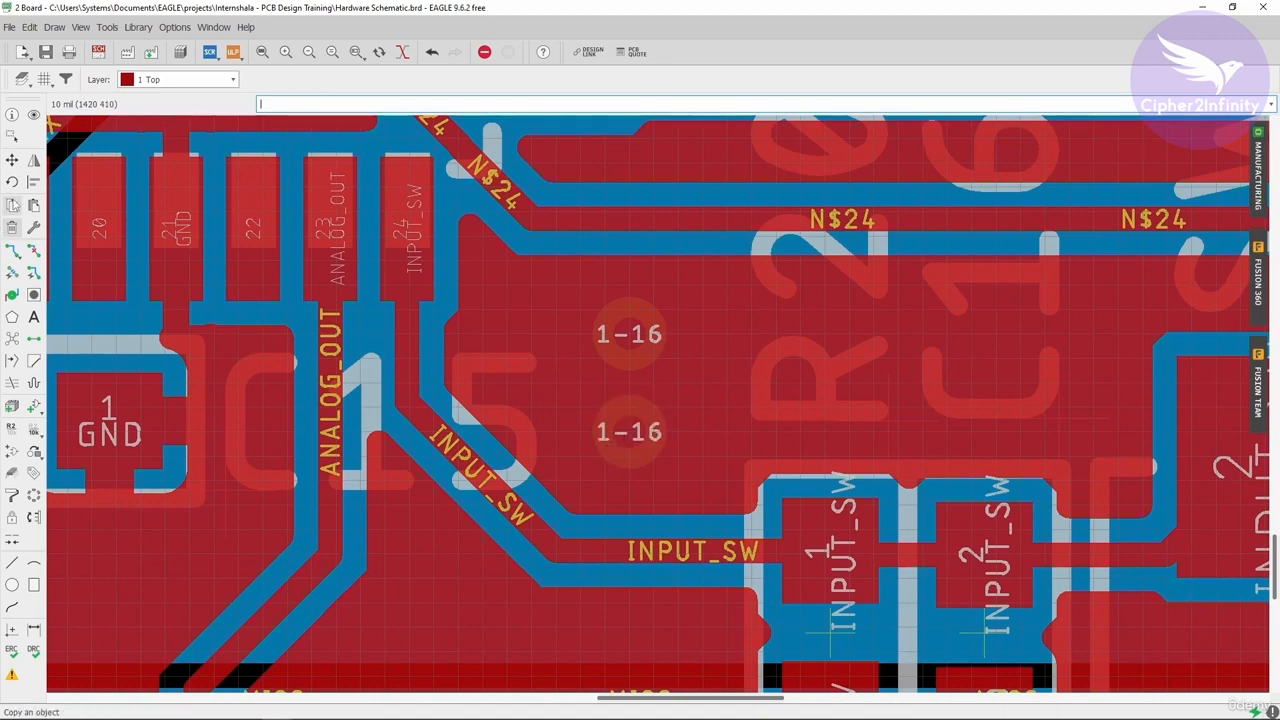
{"action": "left_click", "coordinate": [12, 204]}
{"action": "left_click", "coordinate": [629, 432]}
{"action": "scroll", "coordinate": [749, 514], "scroll_direction": "down", "scroll_amount": 4}
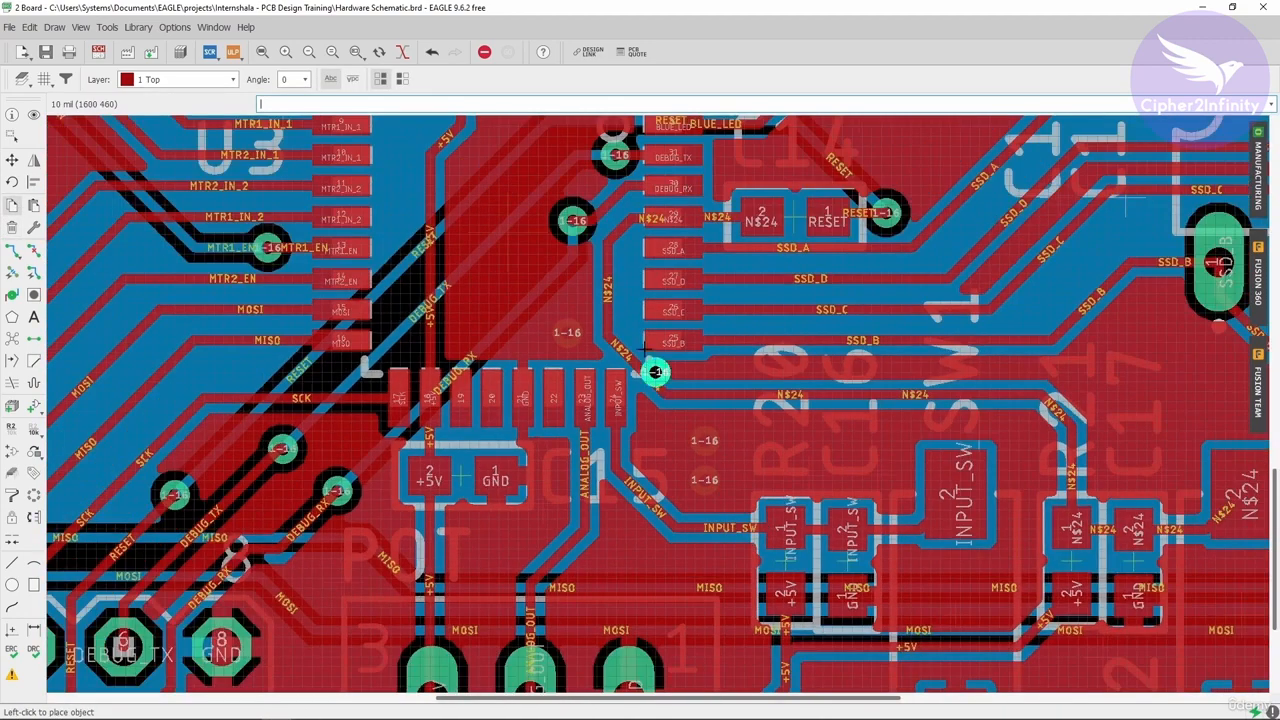
{"action": "scroll", "coordinate": [531, 294], "scroll_direction": "down", "scroll_amount": 2}
{"action": "scroll", "coordinate": [528, 267], "scroll_direction": "up", "scroll_amount": 5}
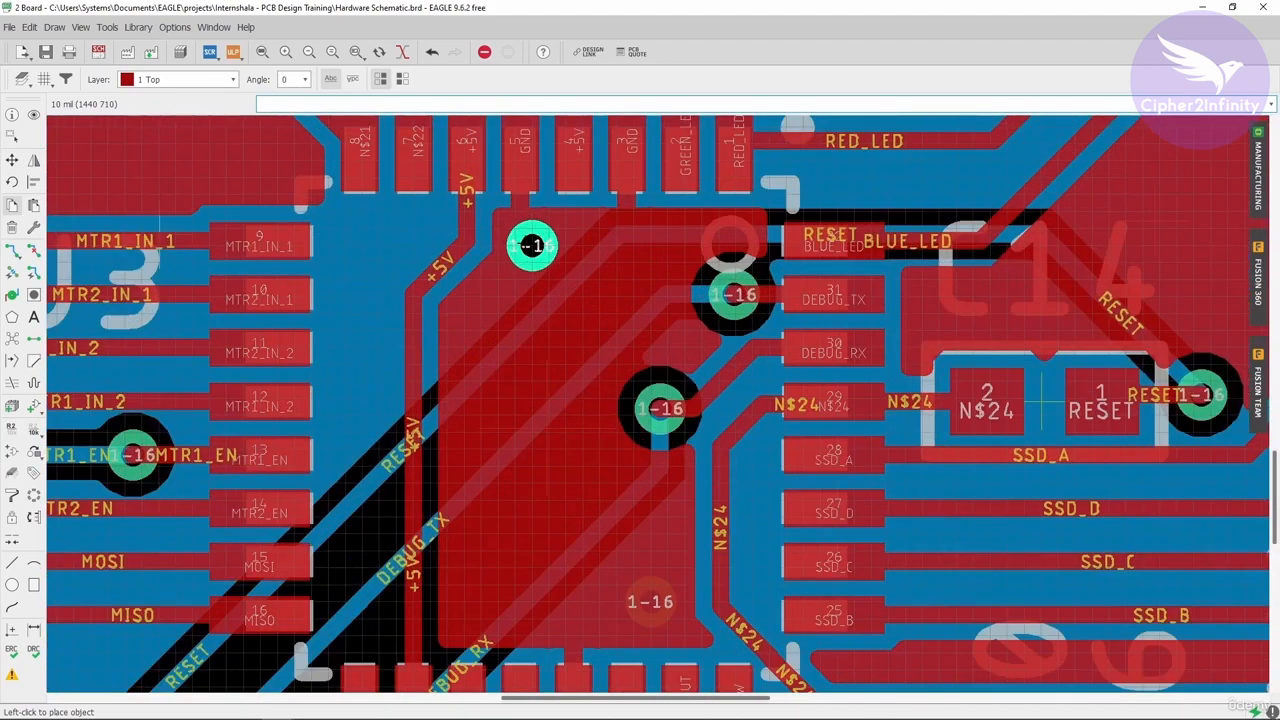
{"action": "key", "text": "Escape"}
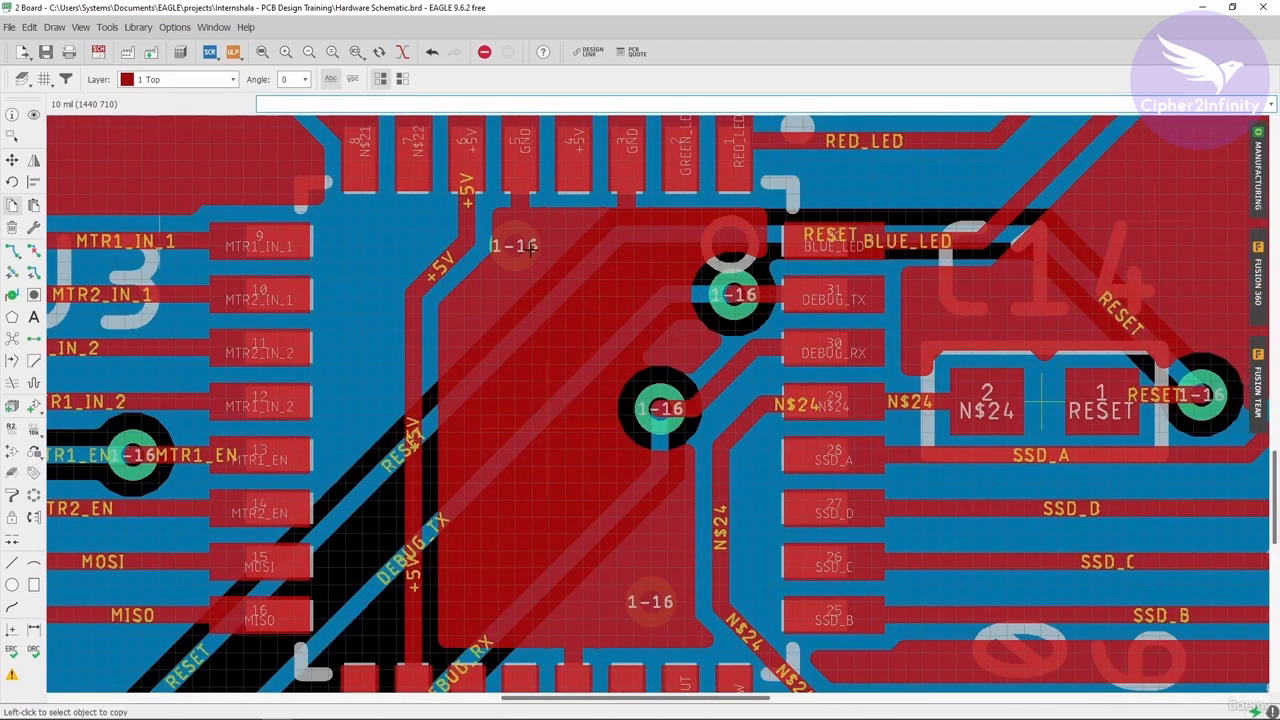
- Recalculate the ratsnest to update the remaining airwires on the board
{"action": "scroll", "coordinate": [530, 247], "scroll_direction": "down", "scroll_amount": 3}
{"action": "scroll", "coordinate": [550, 180], "scroll_direction": "up", "scroll_amount": 2}
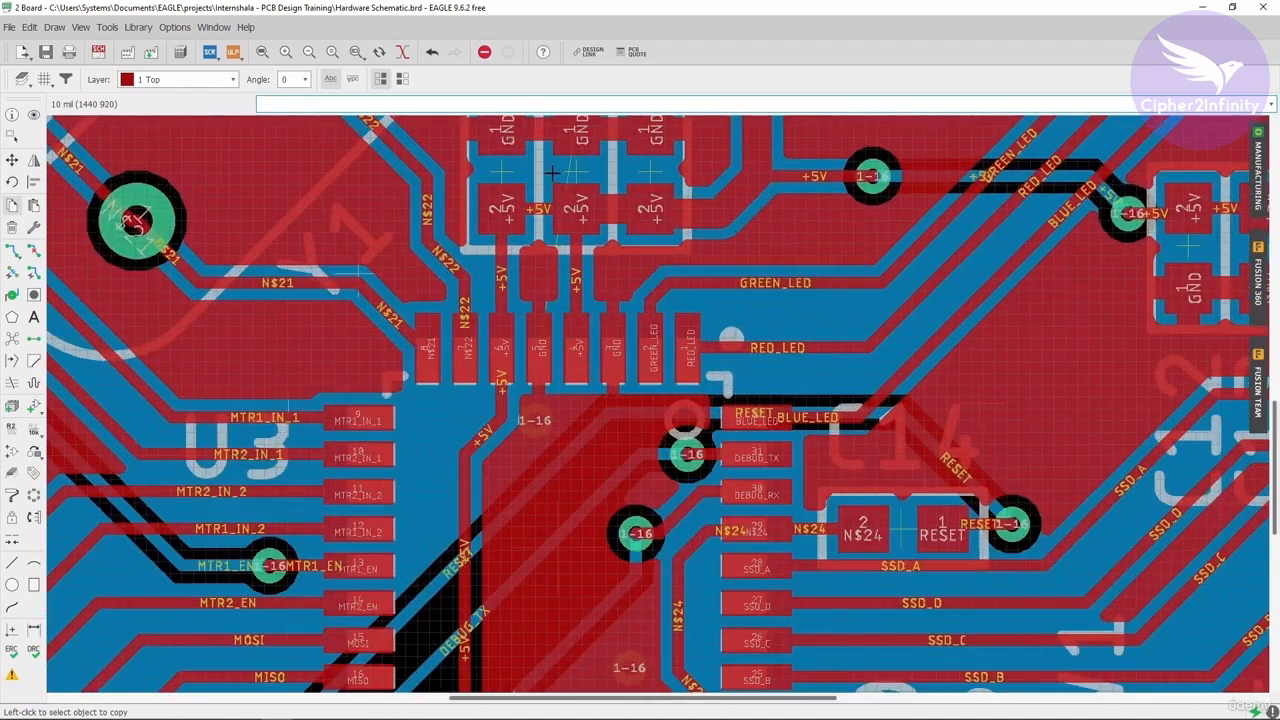
{"action": "scroll", "coordinate": [560, 183], "scroll_direction": "down", "scroll_amount": 2}
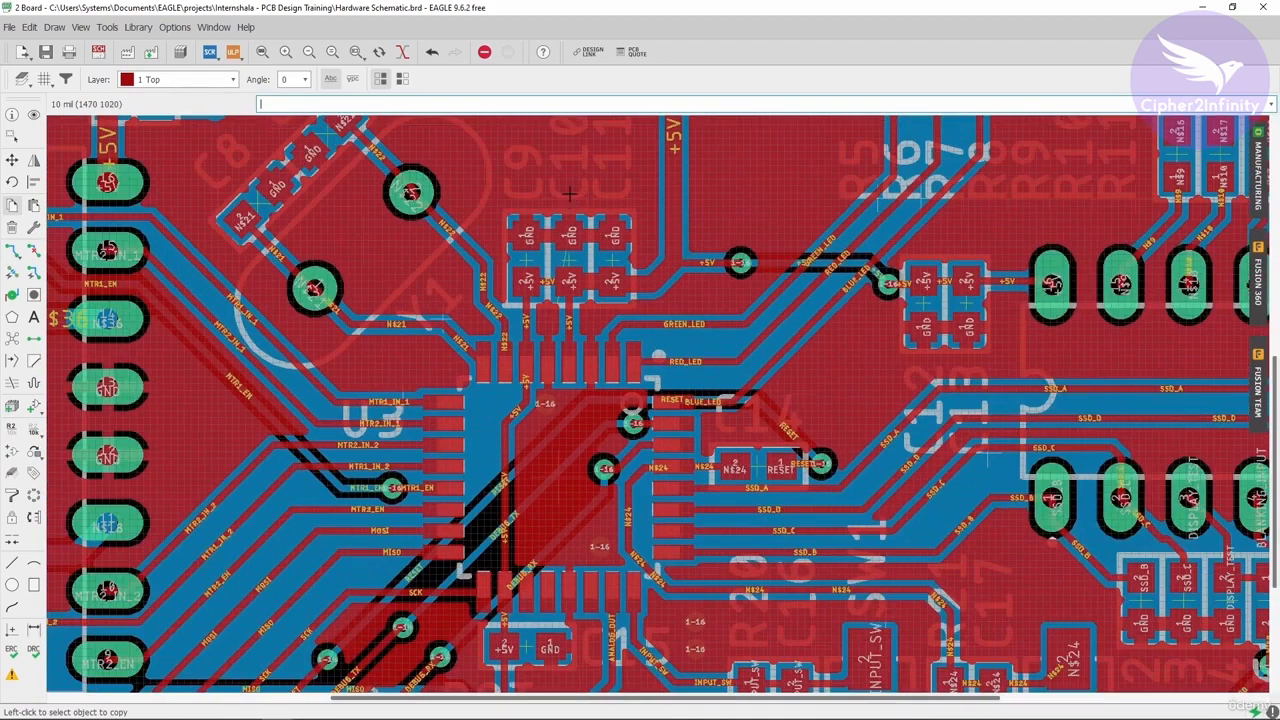
{"action": "left_click", "coordinate": [11, 340]}
{"action": "scroll", "coordinate": [720, 500], "scroll_direction": "down", "scroll_amount": 2}
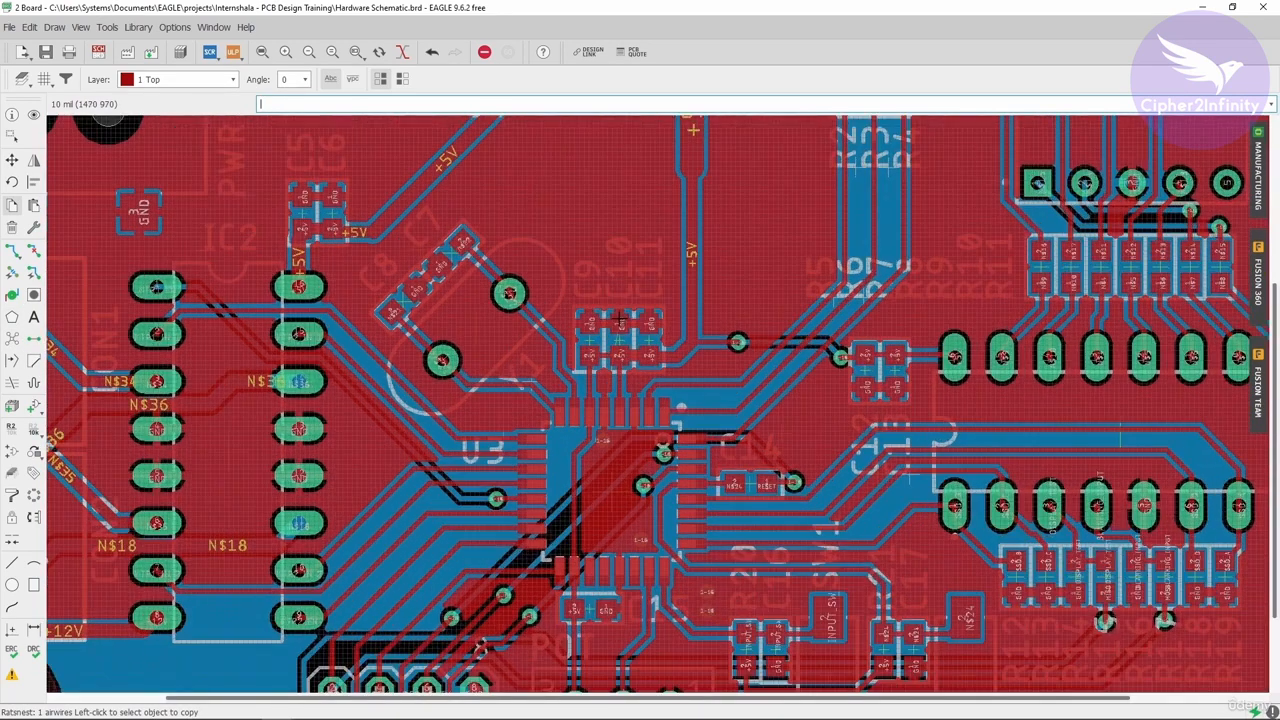
{"action": "scroll", "coordinate": [586, 287], "scroll_direction": "down", "scroll_amount": 4}
{"action": "scroll", "coordinate": [662, 200], "scroll_direction": "up", "scroll_amount": 1}
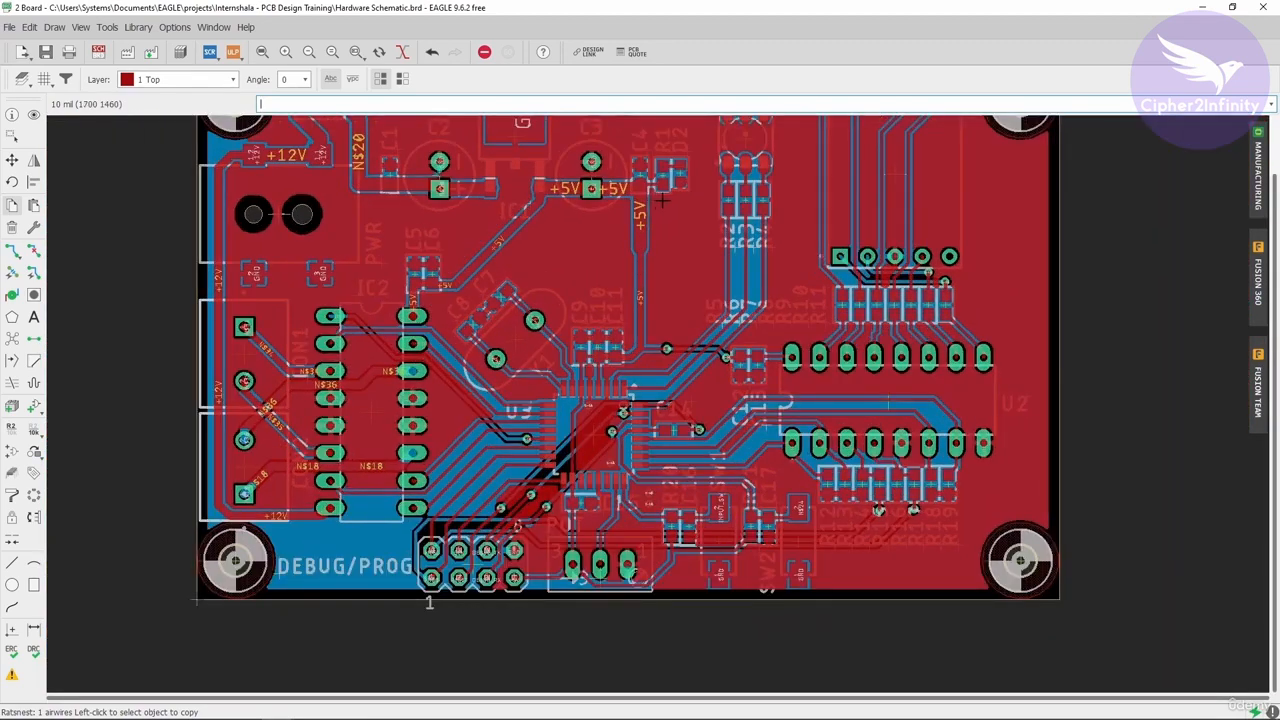
{"action": "scroll", "coordinate": [571, 313], "scroll_direction": "down", "scroll_amount": 1}
{"action": "scroll", "coordinate": [590, 245], "scroll_direction": "up", "scroll_amount": 1}
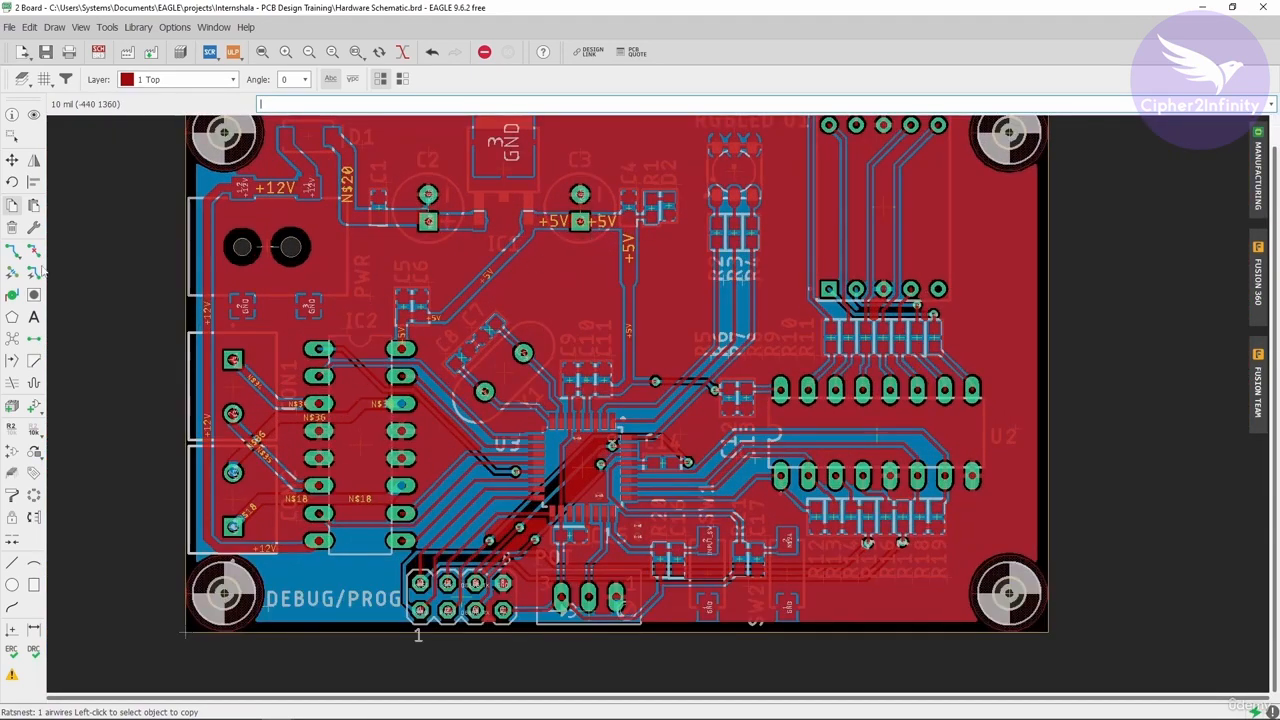
- Copy a via from the microcontroller area and place it in the open copper area above the C9–C11 capacitors
{"action": "left_click", "coordinate": [11, 295]}
{"action": "left_click", "coordinate": [12, 206]}
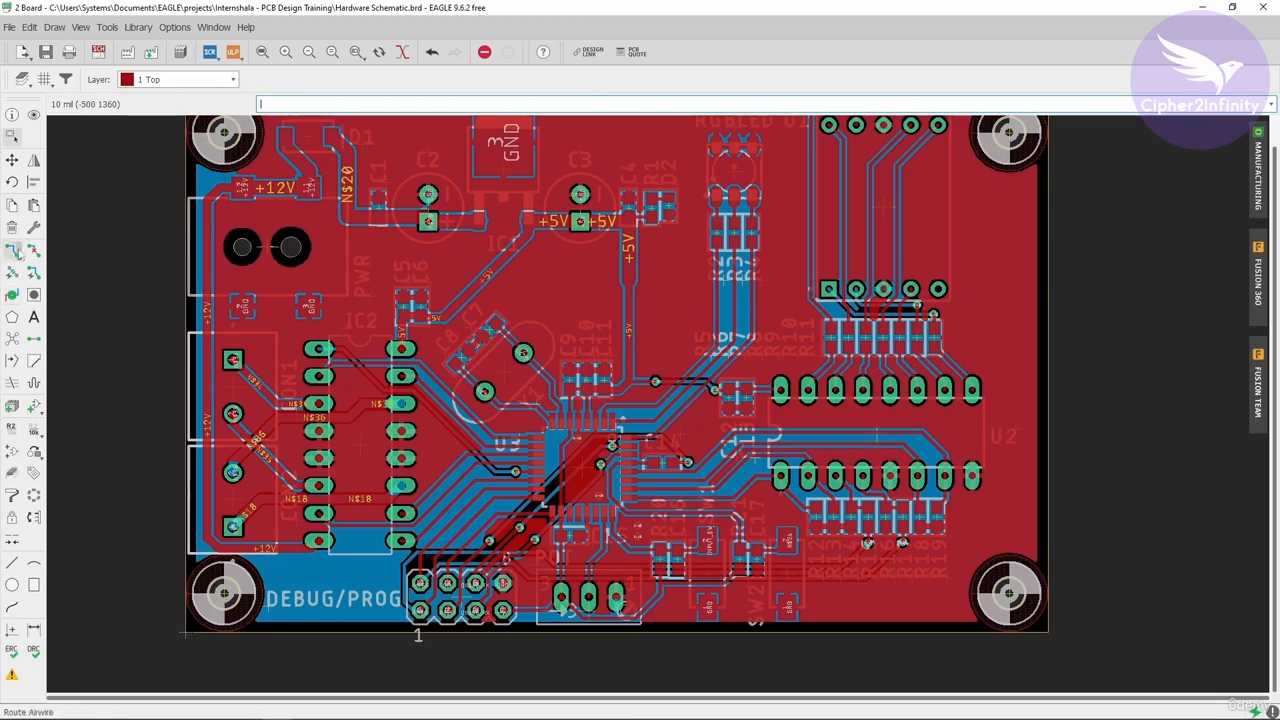
{"action": "scroll", "coordinate": [574, 437], "scroll_direction": "up", "scroll_amount": 7}
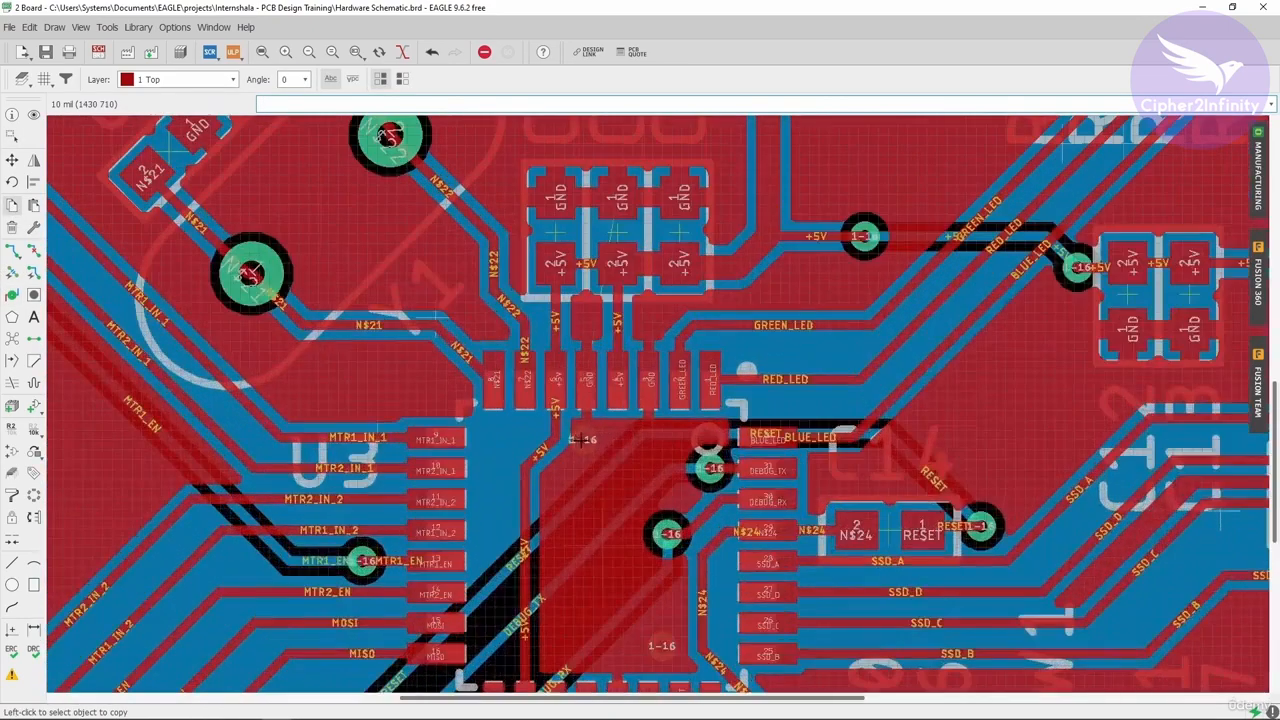
{"action": "left_click", "coordinate": [582, 440]}
{"action": "scroll", "coordinate": [584, 512], "scroll_direction": "down", "scroll_amount": 1}
{"action": "scroll", "coordinate": [584, 510], "scroll_direction": "down", "scroll_amount": 3}
{"action": "scroll", "coordinate": [543, 214], "scroll_direction": "up", "scroll_amount": 2}
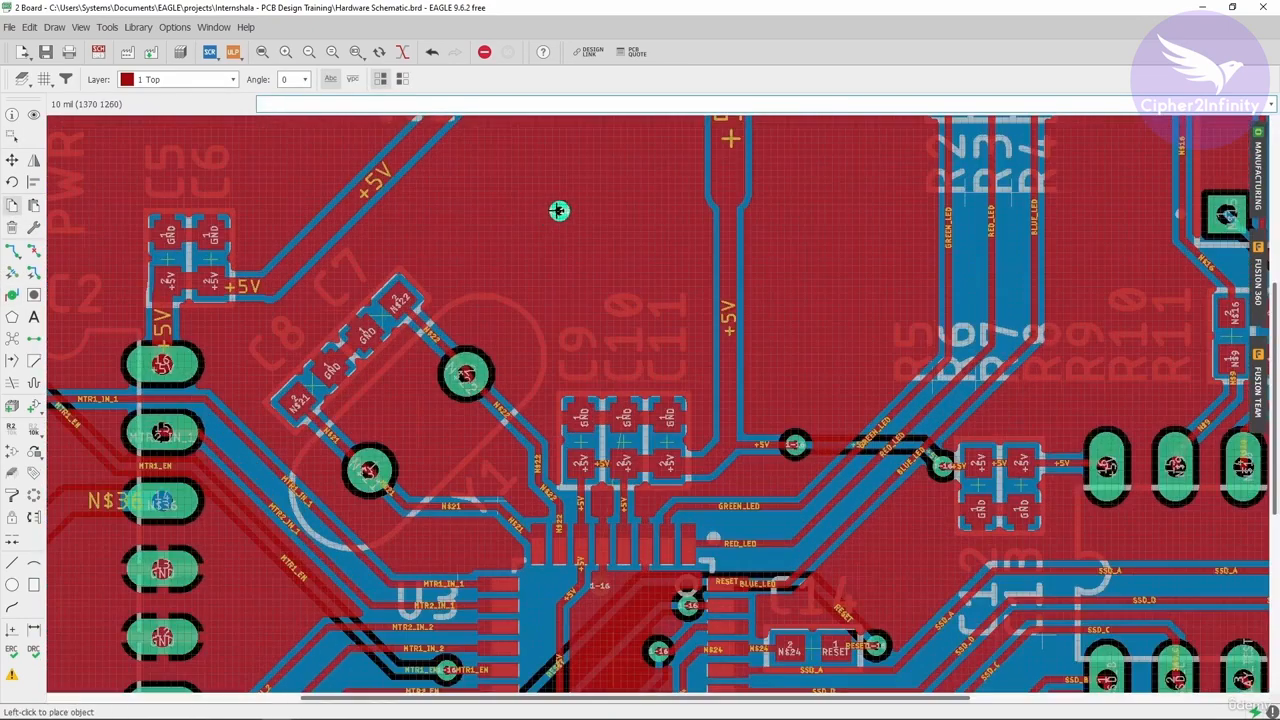
{"action": "left_click", "coordinate": [558, 212]}
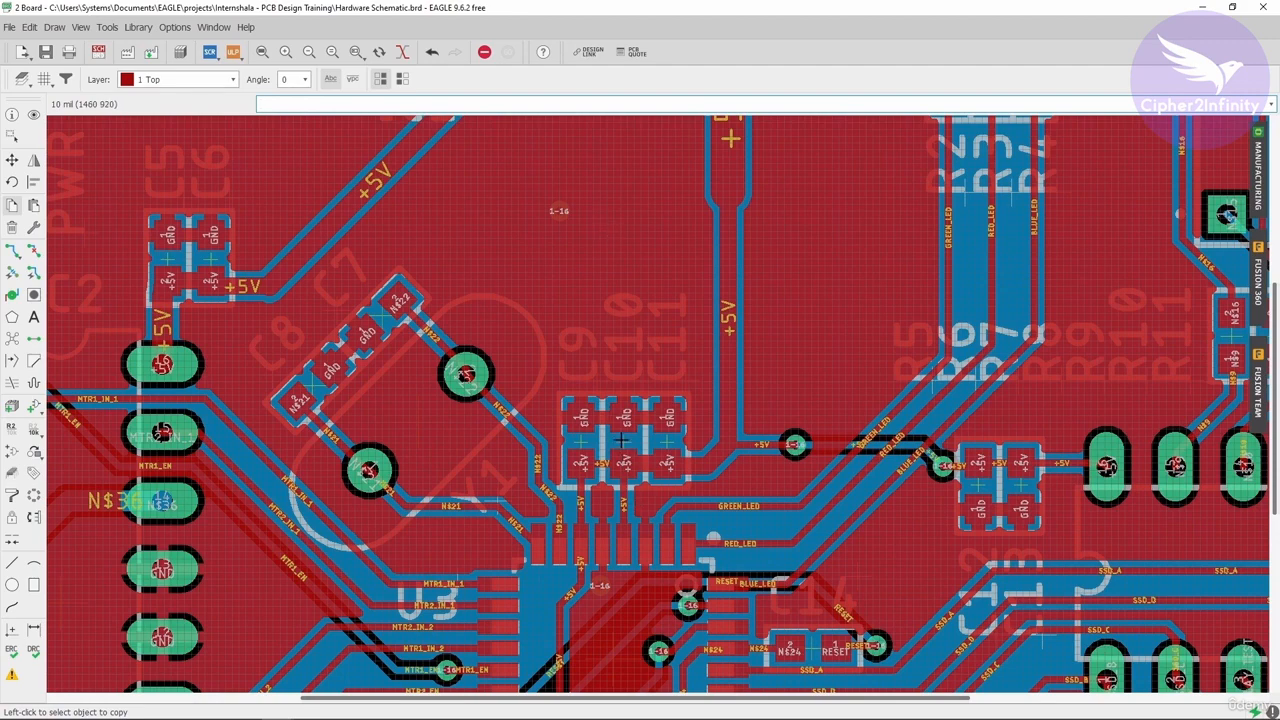
- Examine the board around IC1, the microcontroller and the C9–C11 capacitors to check the newly placed via
{"action": "scroll", "coordinate": [621, 440], "scroll_direction": "up", "scroll_amount": 2}
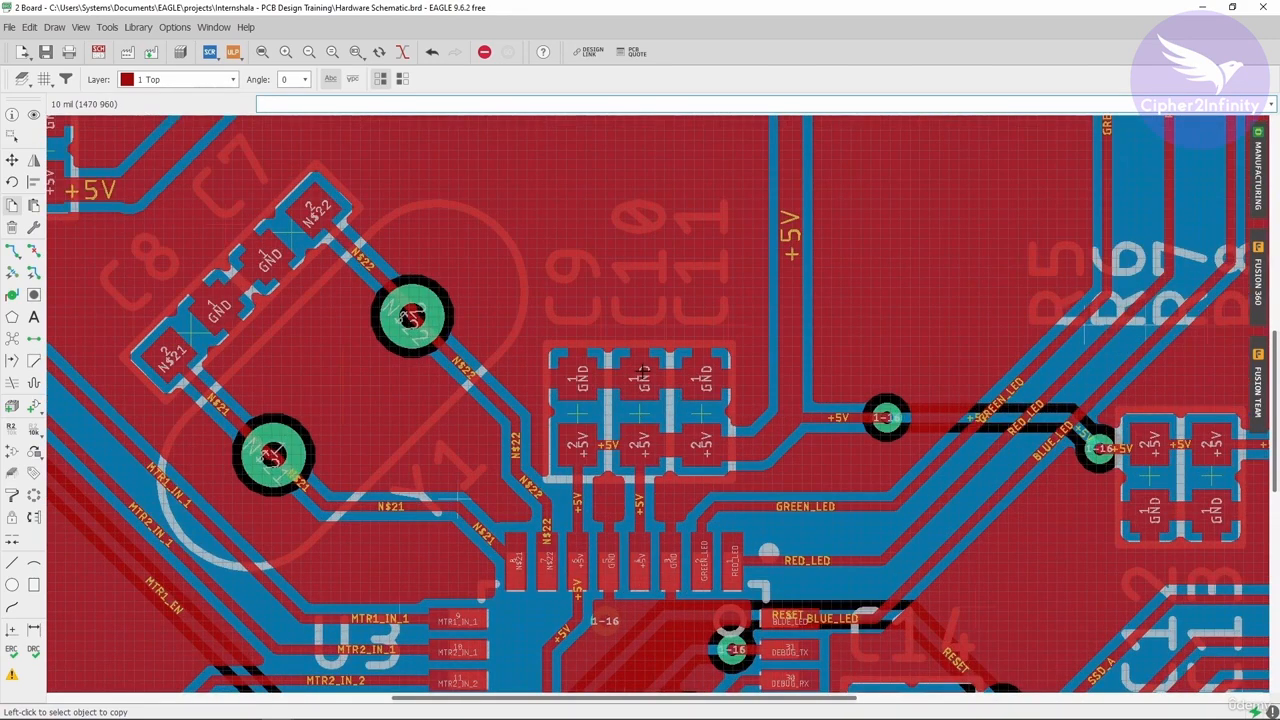
{"action": "scroll", "coordinate": [638, 370], "scroll_direction": "down", "scroll_amount": 2}
{"action": "scroll", "coordinate": [574, 292], "scroll_direction": "down", "scroll_amount": 2}
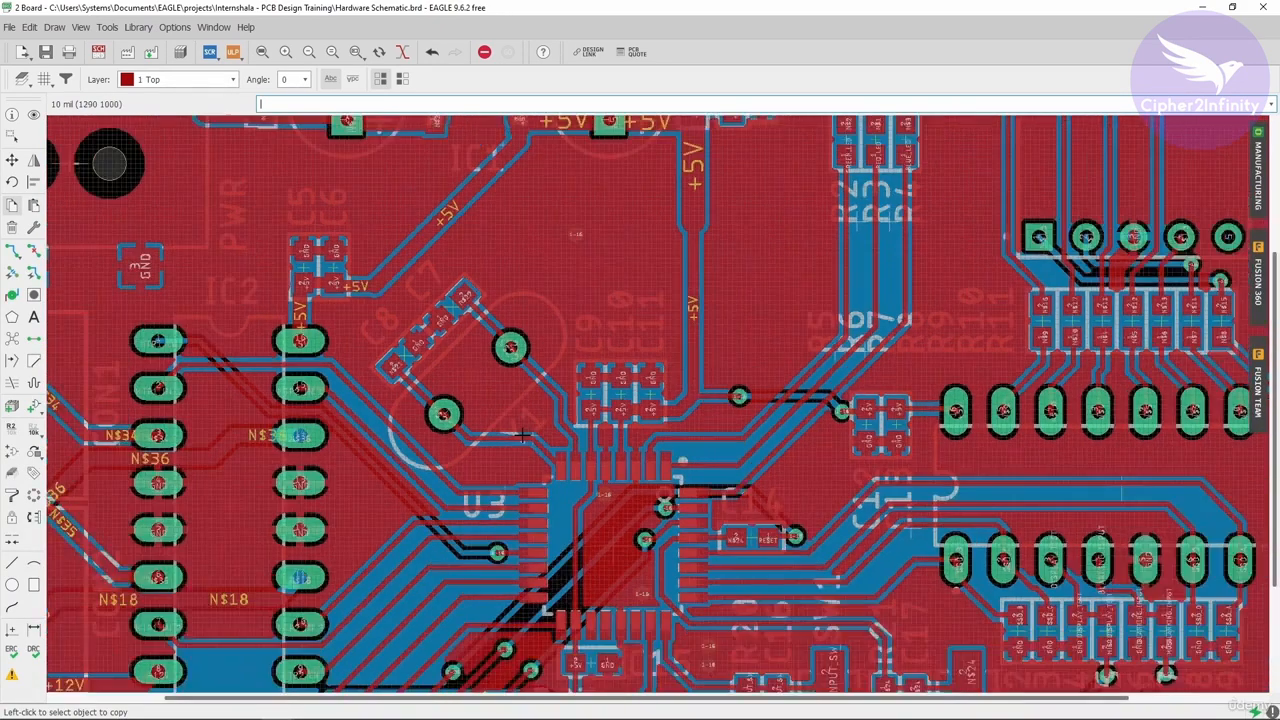
{"action": "scroll", "coordinate": [598, 343], "scroll_direction": "up", "scroll_amount": 1}
{"action": "scroll", "coordinate": [617, 350], "scroll_direction": "down", "scroll_amount": 2}
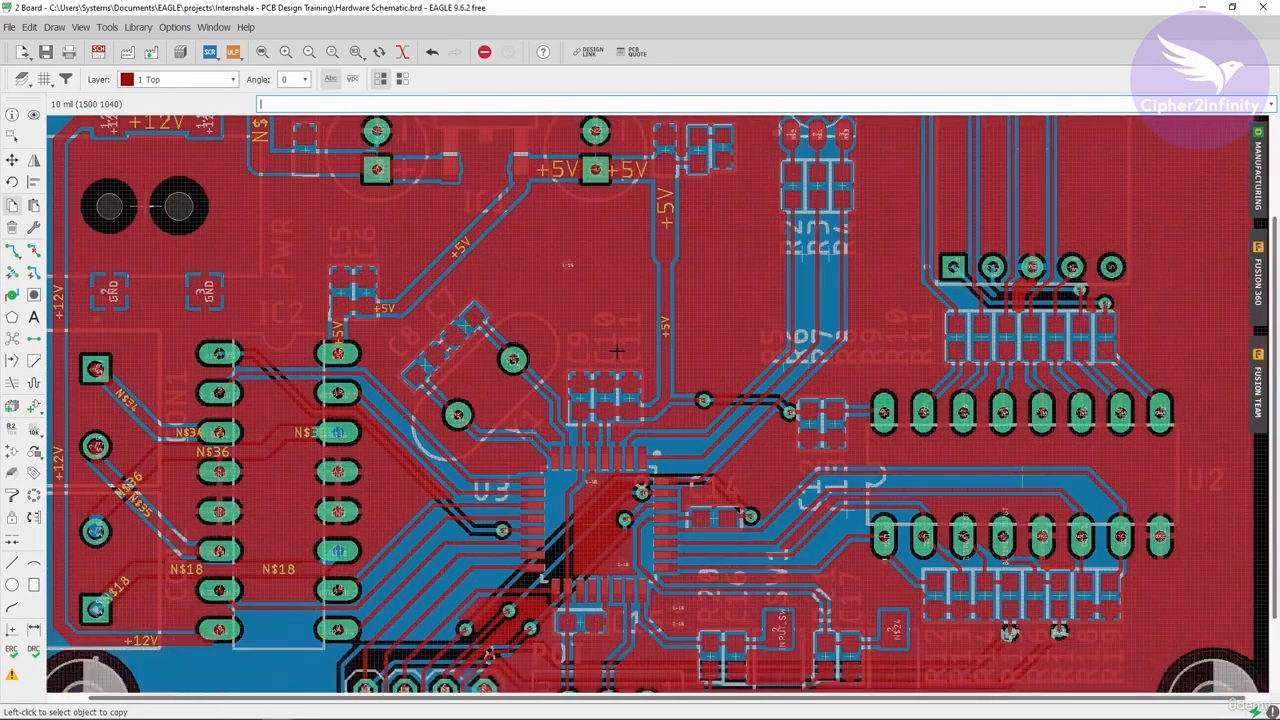
{"action": "scroll", "coordinate": [595, 320], "scroll_direction": "down", "scroll_amount": 1}
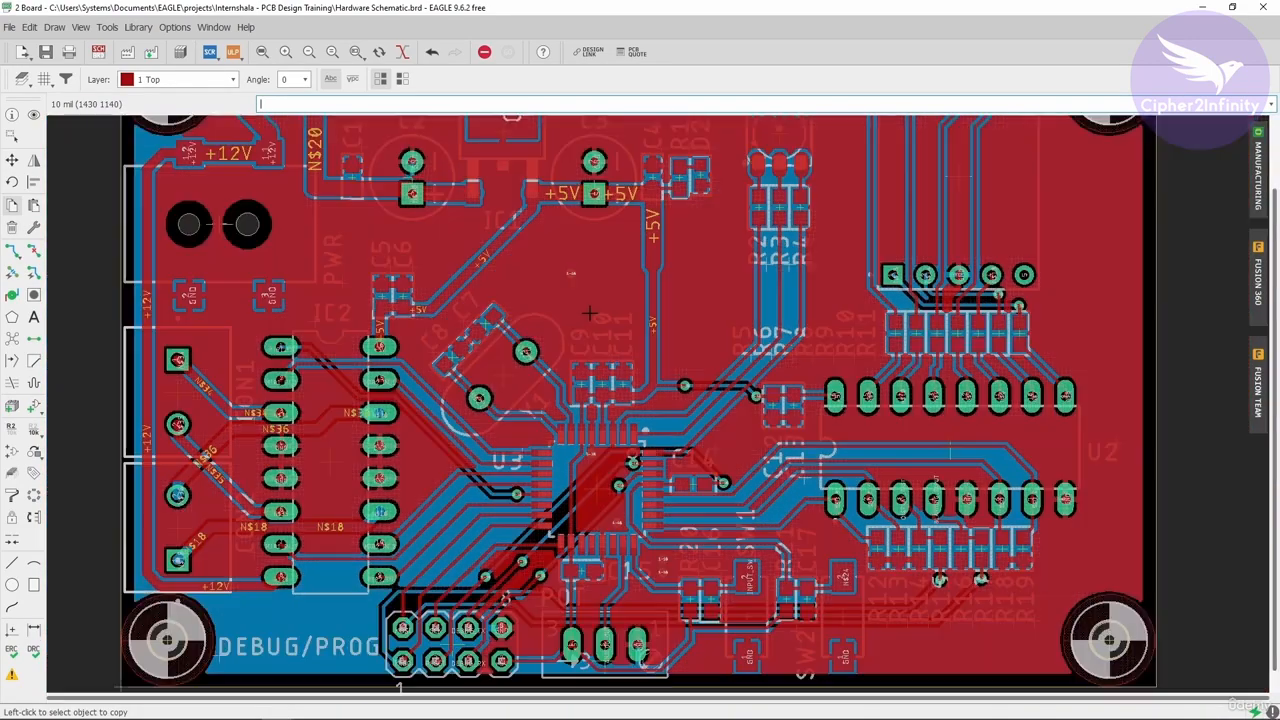
{"action": "scroll", "coordinate": [600, 460], "scroll_direction": "up", "scroll_amount": 4}
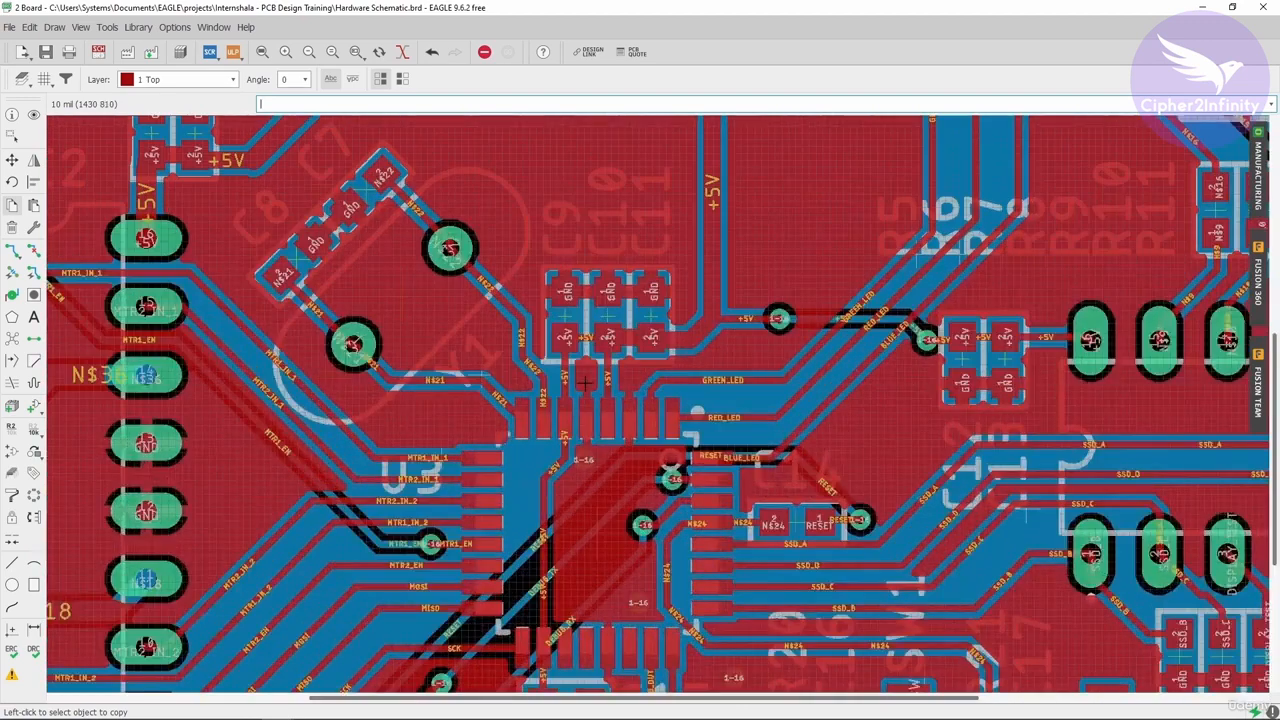
{"action": "scroll", "coordinate": [586, 438], "scroll_direction": "up", "scroll_amount": 1}
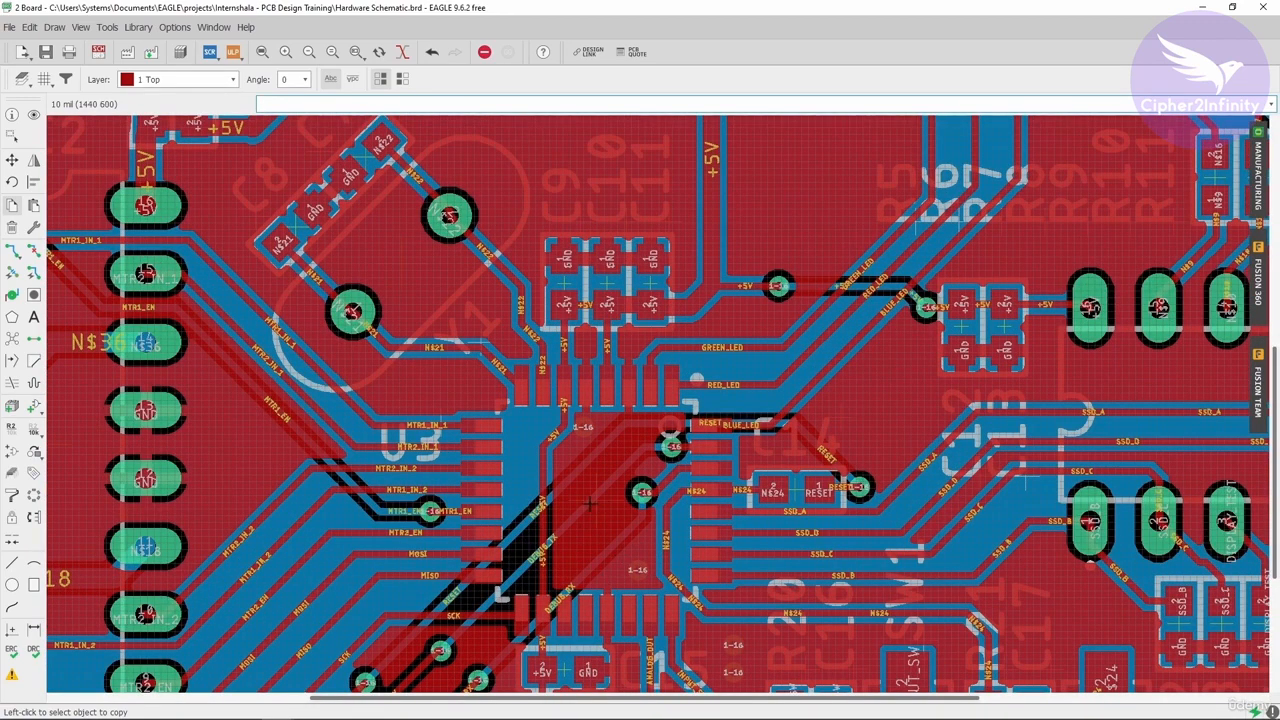
{"action": "scroll", "coordinate": [595, 533], "scroll_direction": "down", "scroll_amount": 3}
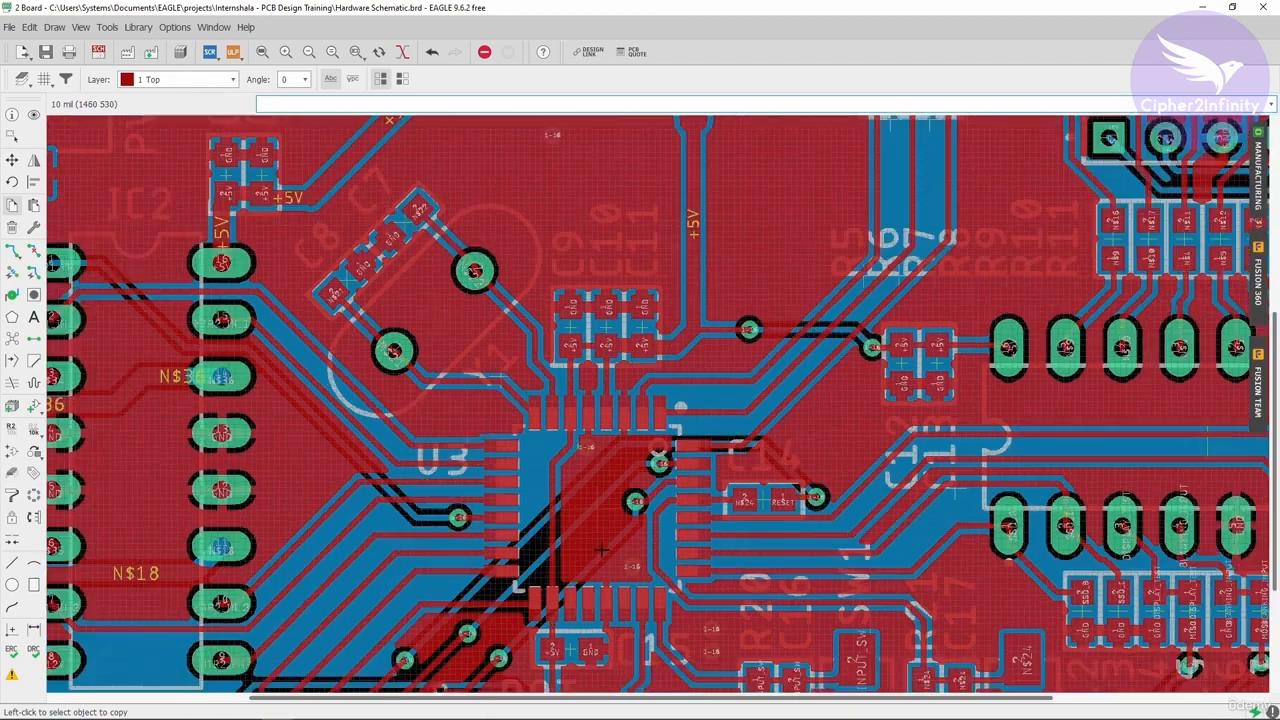
{"action": "scroll", "coordinate": [606, 343], "scroll_direction": "up", "scroll_amount": 2}
{"action": "scroll", "coordinate": [608, 350], "scroll_direction": "down", "scroll_amount": 3}
{"action": "scroll", "coordinate": [602, 283], "scroll_direction": "up", "scroll_amount": 2}
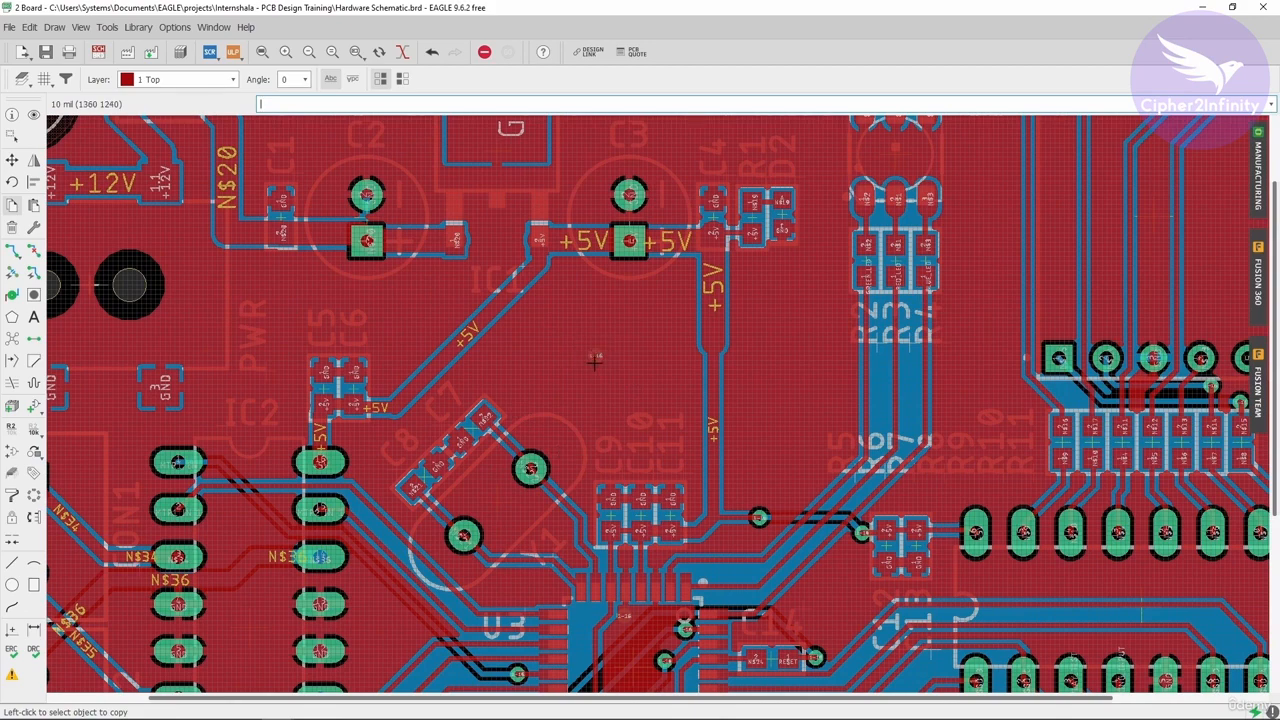
{"action": "scroll", "coordinate": [594, 362], "scroll_direction": "up", "scroll_amount": 3}
{"action": "scroll", "coordinate": [586, 346], "scroll_direction": "down", "scroll_amount": 3}
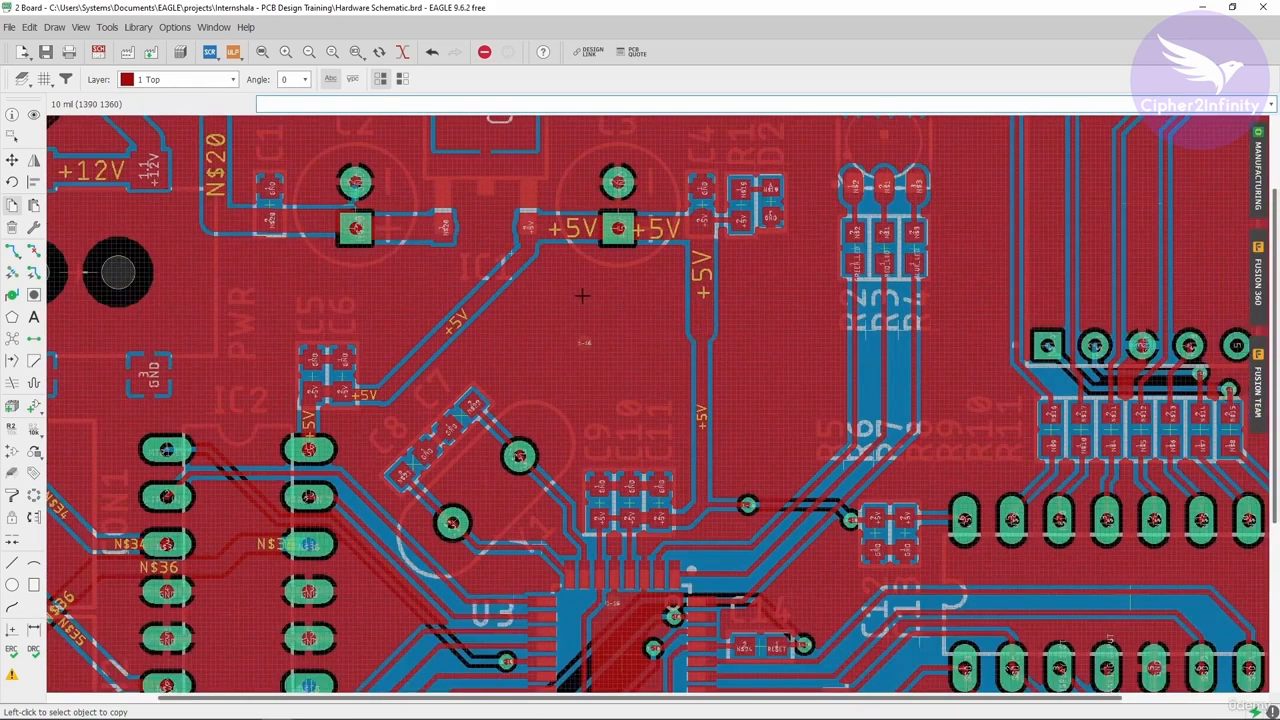
{"action": "scroll", "coordinate": [582, 295], "scroll_direction": "down", "scroll_amount": 2}
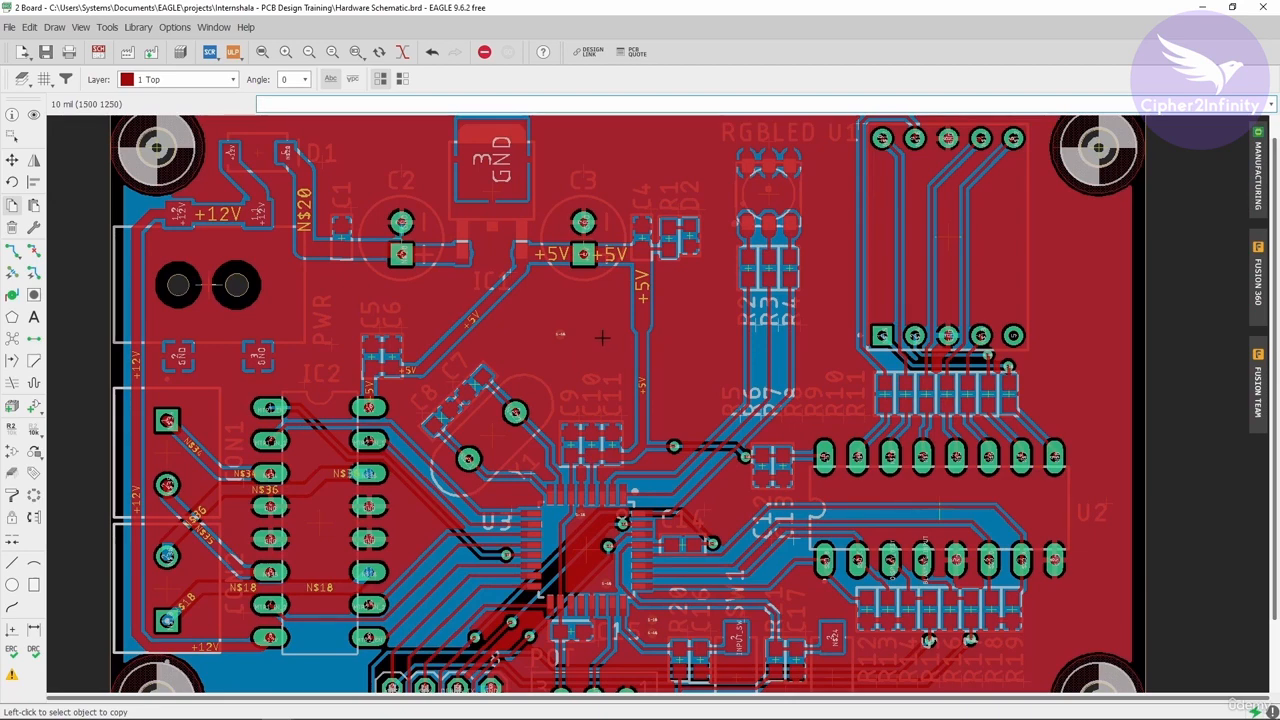
{"action": "scroll", "coordinate": [600, 390], "scroll_direction": "up", "scroll_amount": 2}
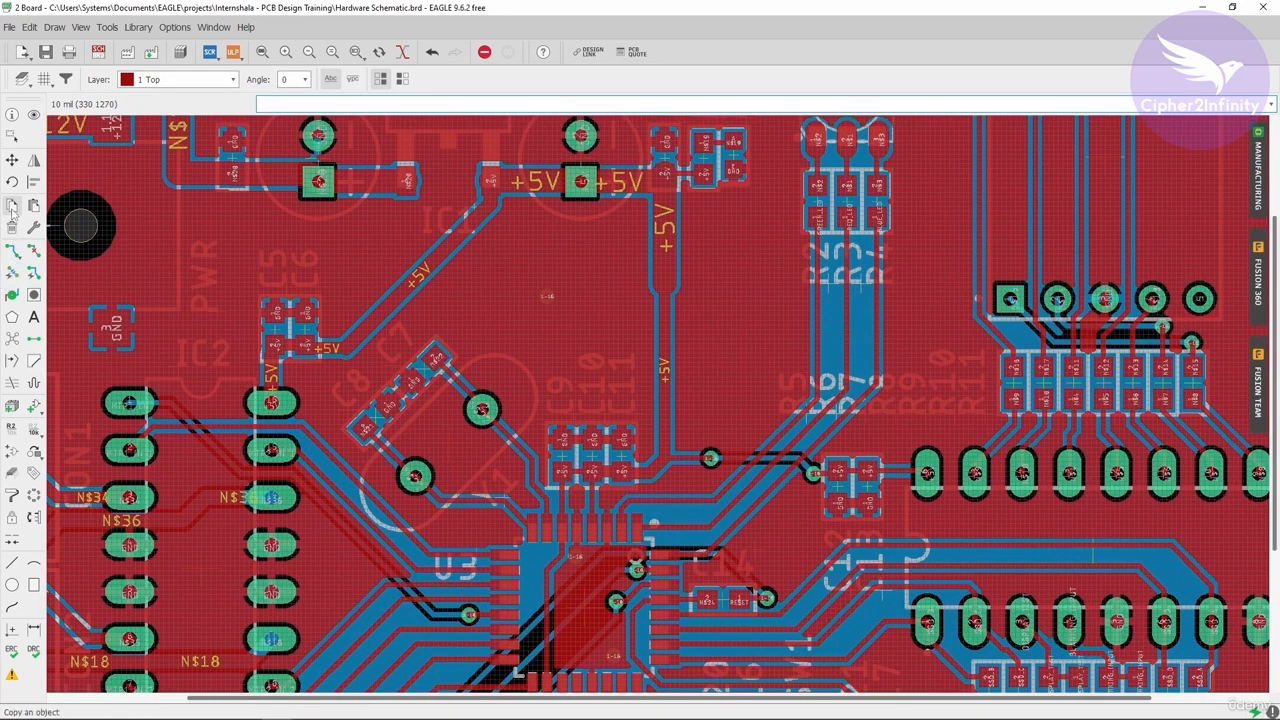
- Copy the via repeatedly and place several copies across the copper area around IC1 and the +5V trace
{"action": "left_click", "coordinate": [545, 295]}
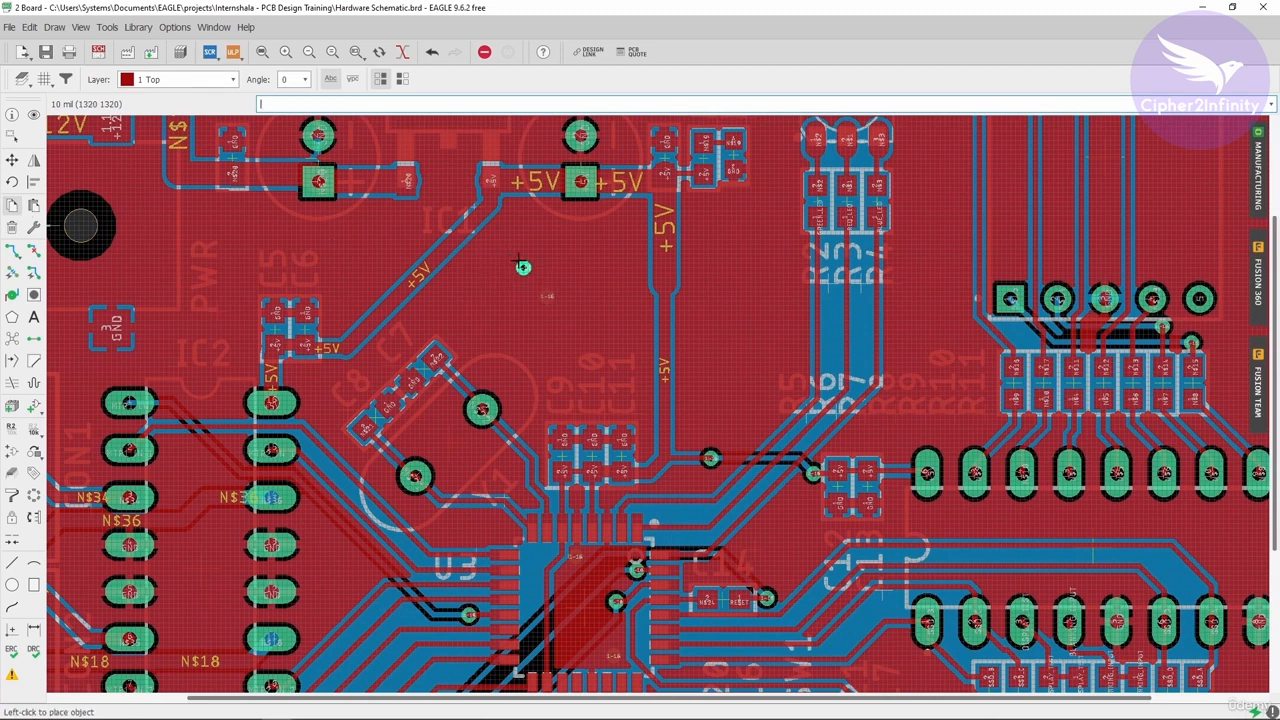
{"action": "left_click", "coordinate": [519, 259]}
{"action": "left_click", "coordinate": [521, 257]}
{"action": "left_click", "coordinate": [613, 253]}
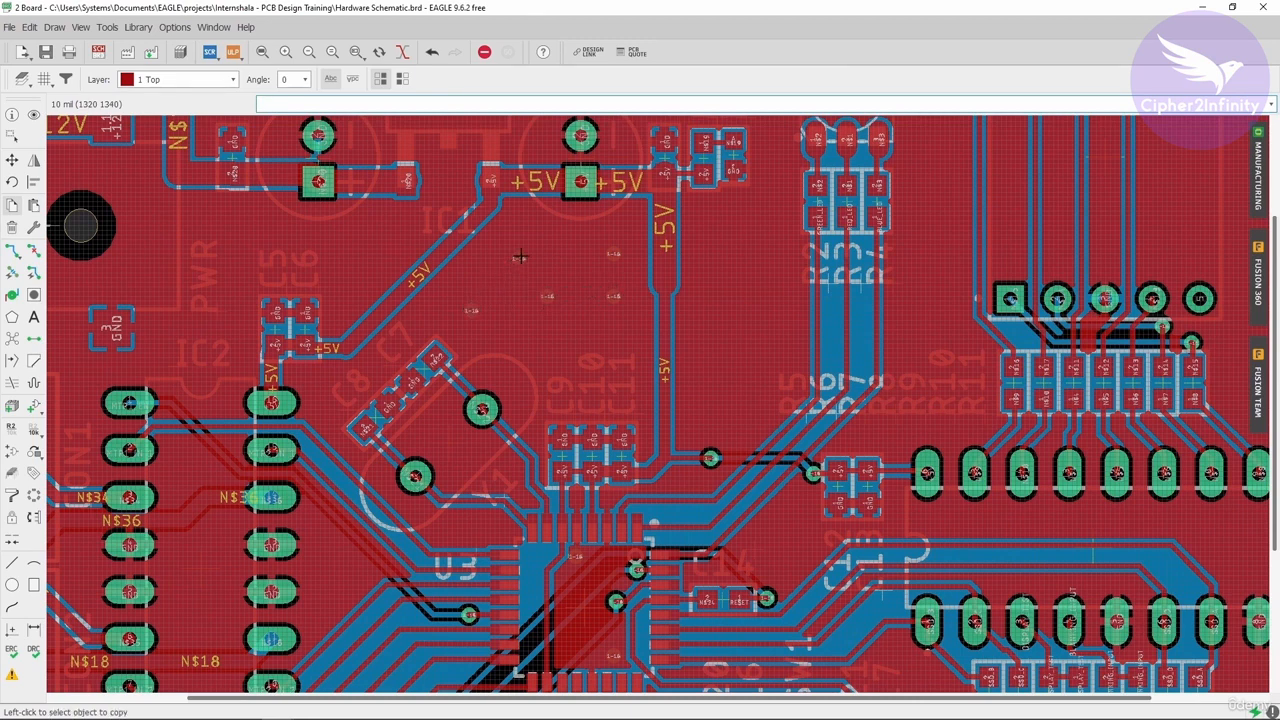
{"action": "left_click", "coordinate": [519, 257]}
{"action": "scroll", "coordinate": [541, 350], "scroll_direction": "down", "scroll_amount": 4}
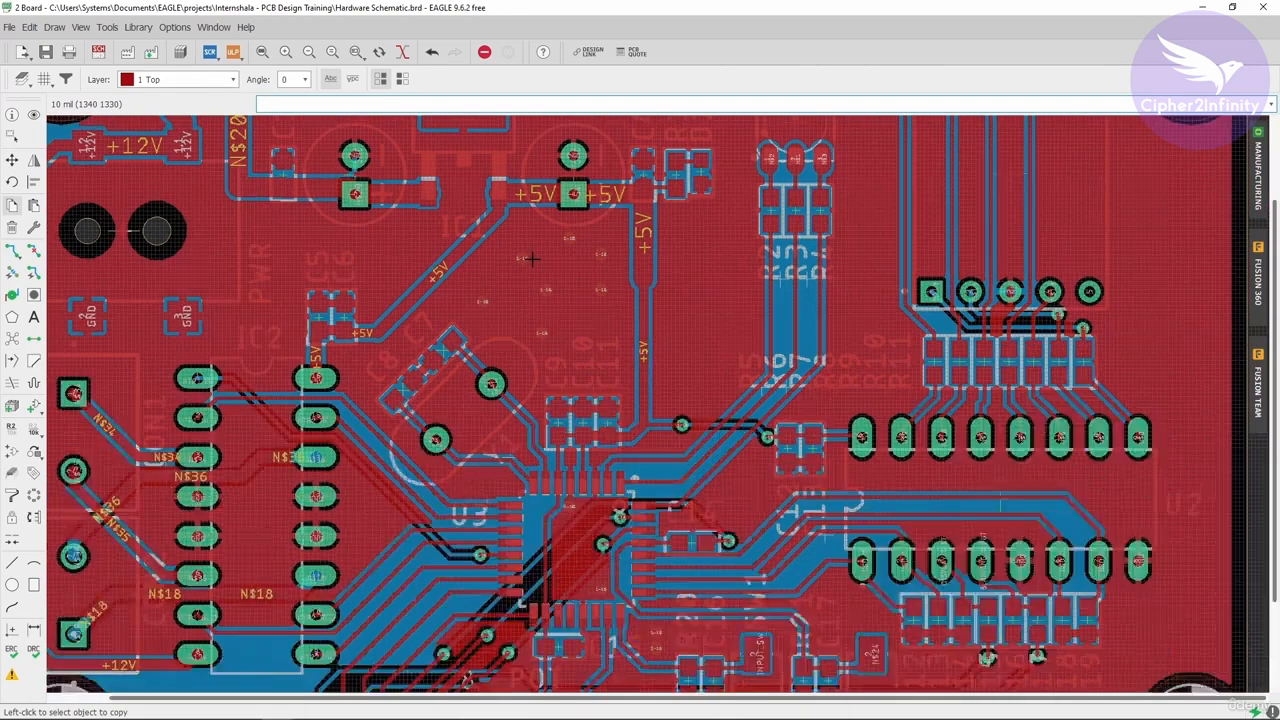
{"action": "scroll", "coordinate": [601, 283], "scroll_direction": "up", "scroll_amount": 3}
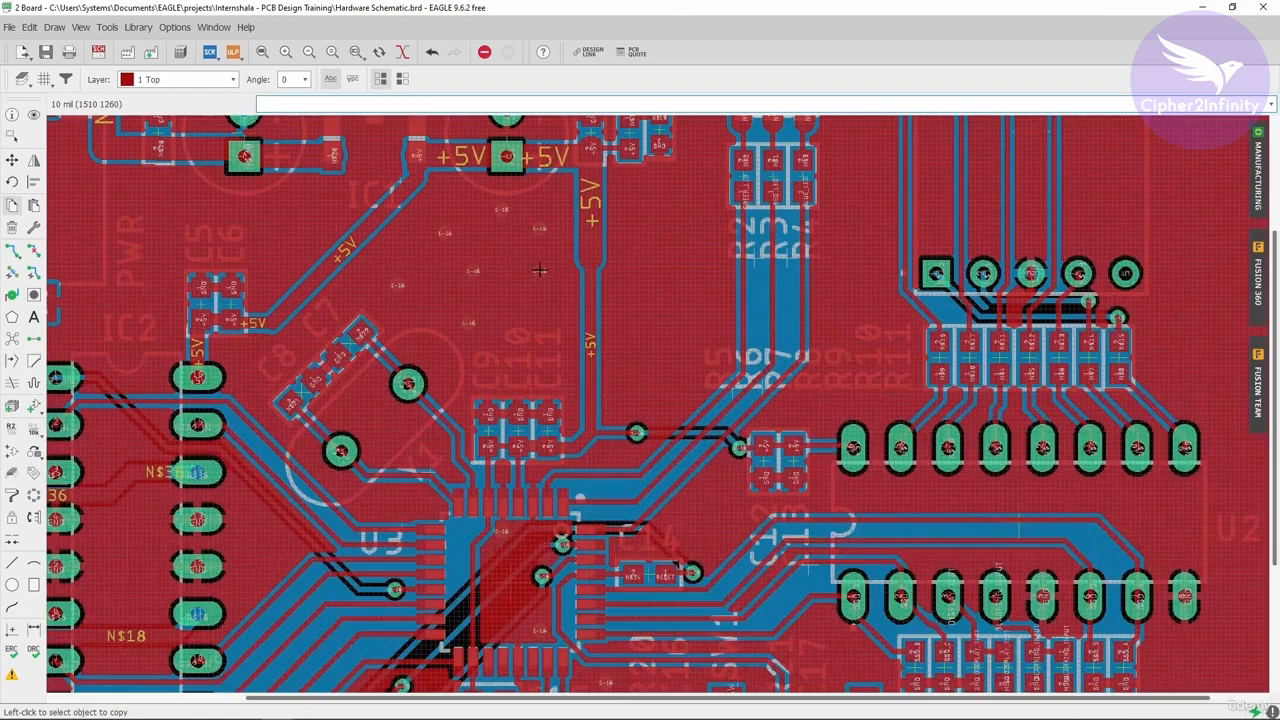
{"action": "left_click", "coordinate": [641, 199]}
{"action": "left_click", "coordinate": [641, 199]}
{"action": "left_click", "coordinate": [697, 267]}
{"action": "left_click", "coordinate": [696, 267]}
{"action": "left_click", "coordinate": [686, 347]}
{"action": "left_click", "coordinate": [641, 201]}
- Examine the whole board and the INPUT_SW resistor area for any remaining airwires
{"action": "scroll", "coordinate": [552, 385], "scroll_direction": "down", "scroll_amount": 2}
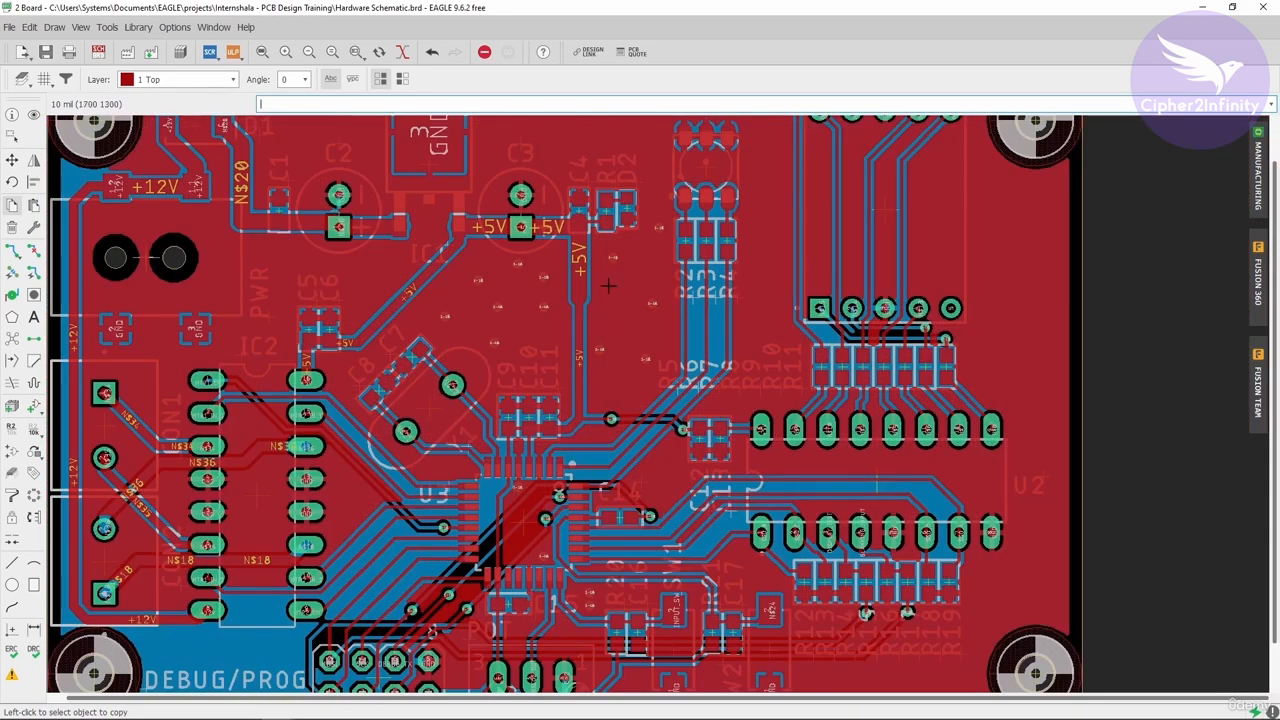
{"action": "scroll", "coordinate": [608, 286], "scroll_direction": "down", "scroll_amount": 2}
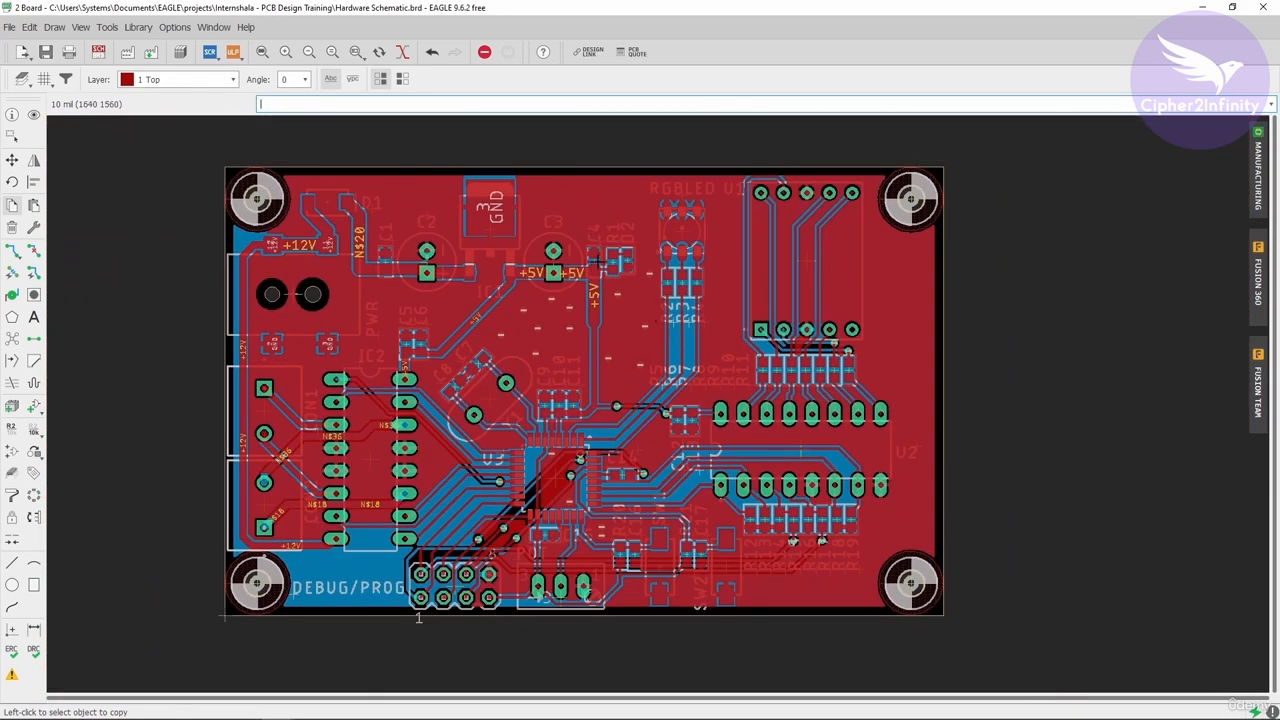
{"action": "scroll", "coordinate": [556, 330], "scroll_direction": "up", "scroll_amount": 2}
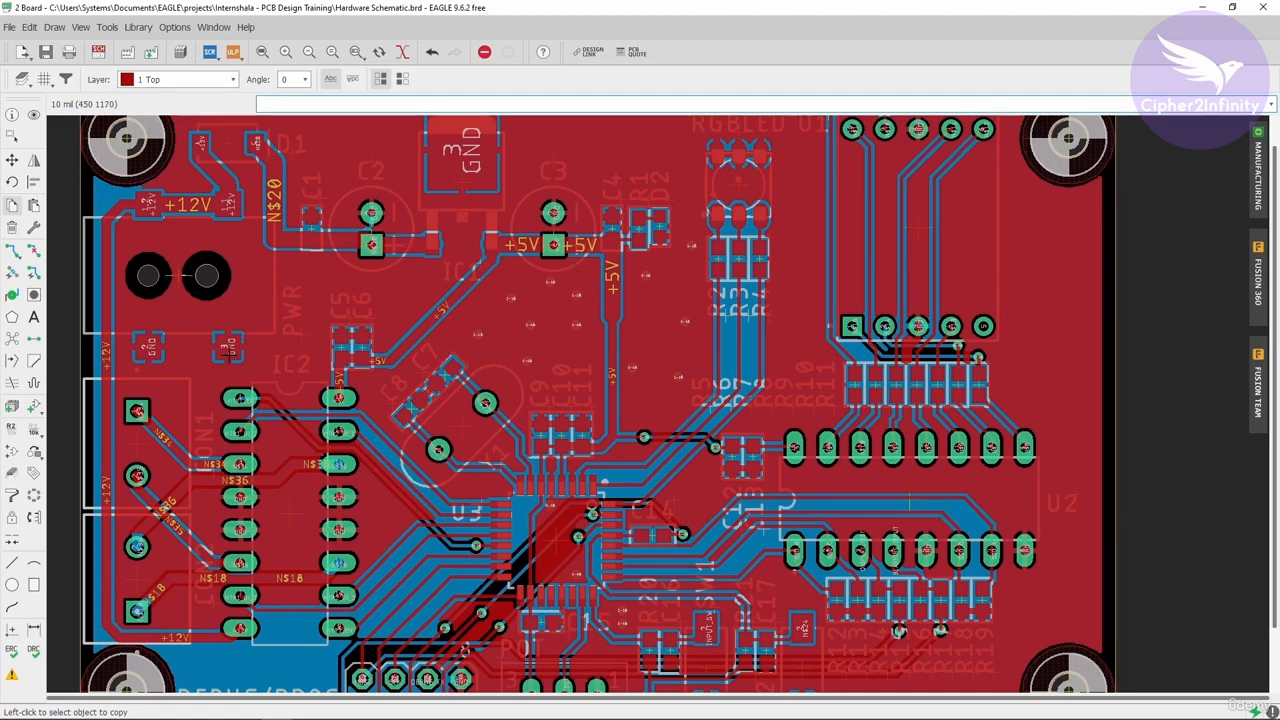
{"action": "scroll", "coordinate": [402, 220], "scroll_direction": "down", "scroll_amount": 3}
{"action": "scroll", "coordinate": [418, 333], "scroll_direction": "up", "scroll_amount": 3}
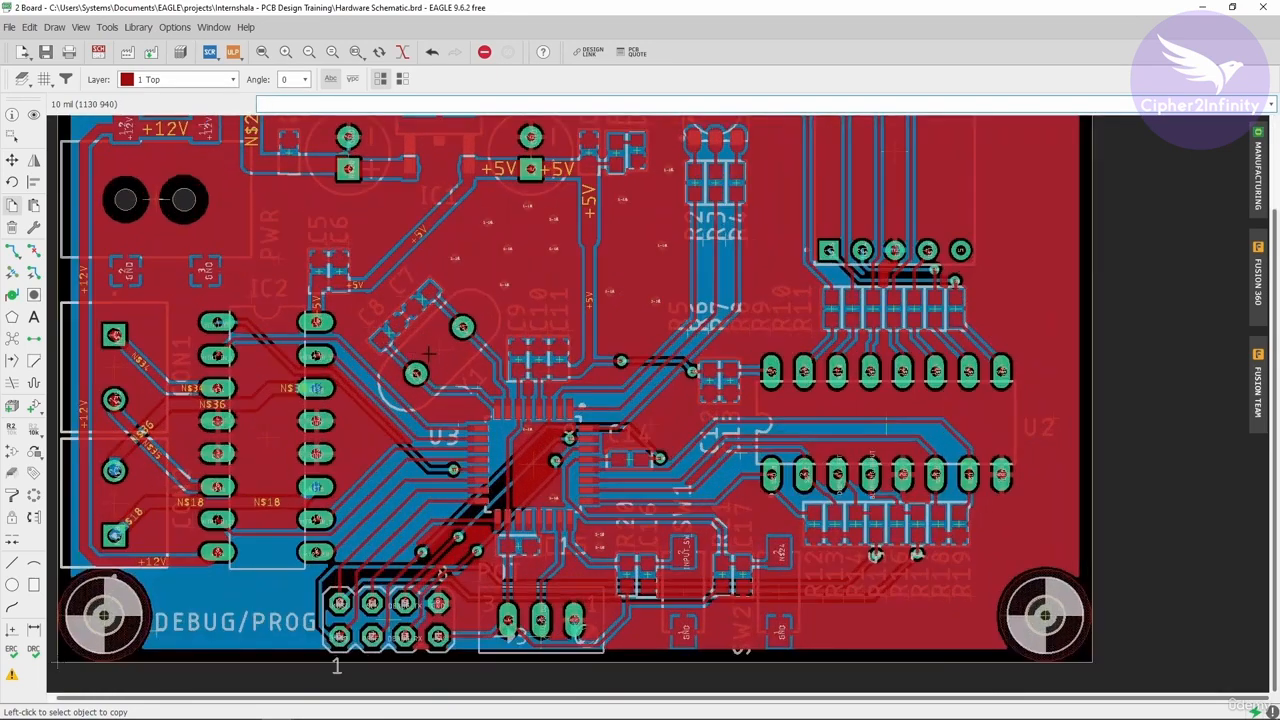
{"action": "scroll", "coordinate": [530, 275], "scroll_direction": "down", "scroll_amount": 2}
{"action": "scroll", "coordinate": [552, 262], "scroll_direction": "down", "scroll_amount": 1}
{"action": "scroll", "coordinate": [630, 404], "scroll_direction": "up", "scroll_amount": 4}
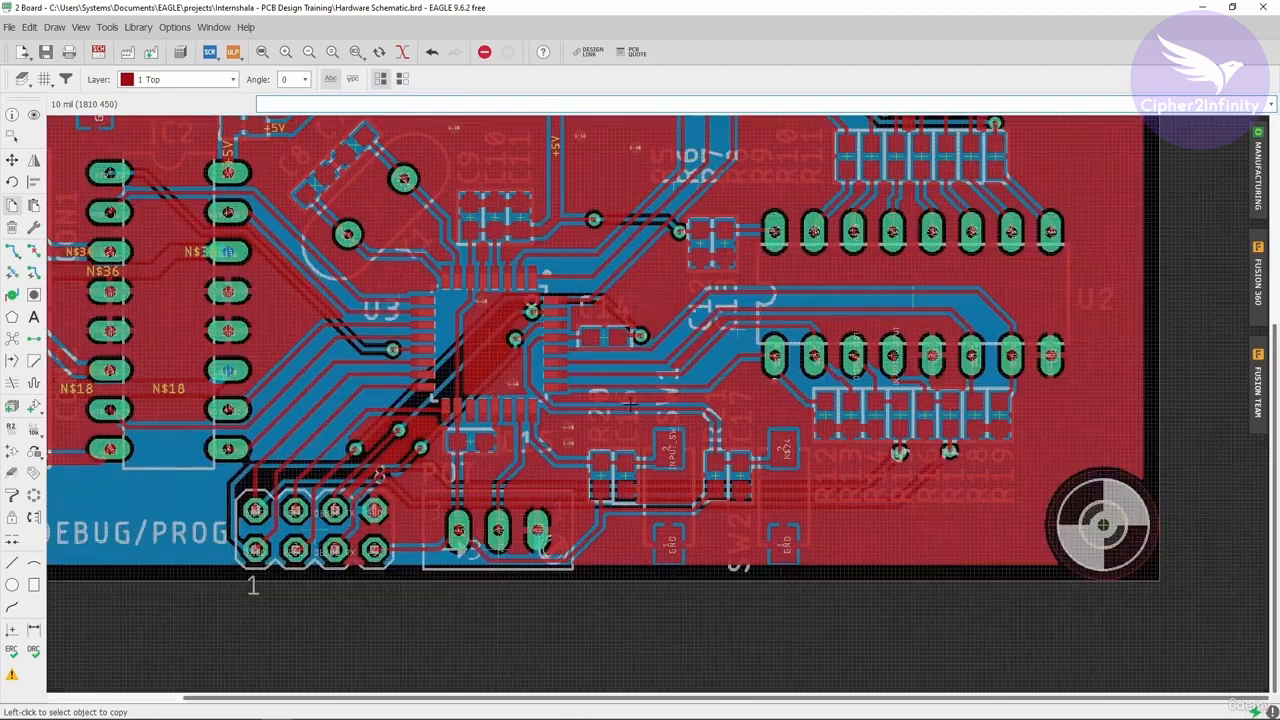
{"action": "scroll", "coordinate": [628, 342], "scroll_direction": "up", "scroll_amount": 3}
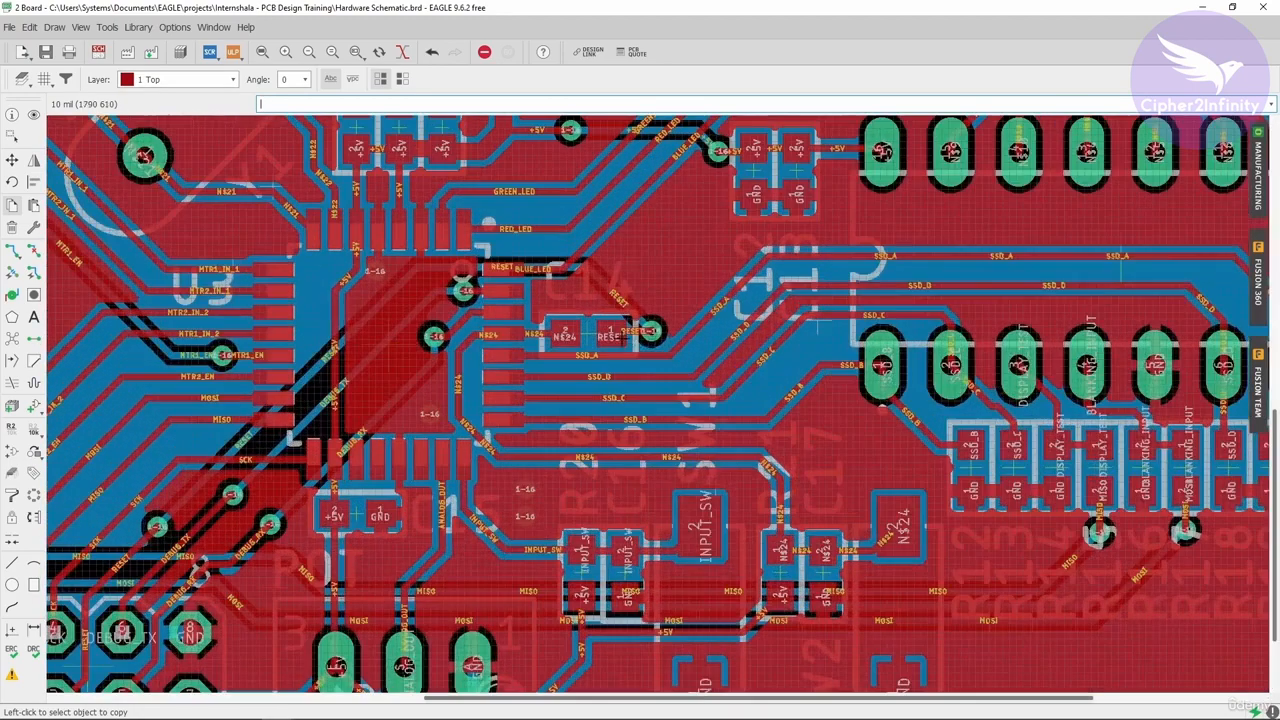
{"action": "scroll", "coordinate": [697, 296], "scroll_direction": "down", "scroll_amount": 2}
{"action": "scroll", "coordinate": [644, 530], "scroll_direction": "up", "scroll_amount": 3}
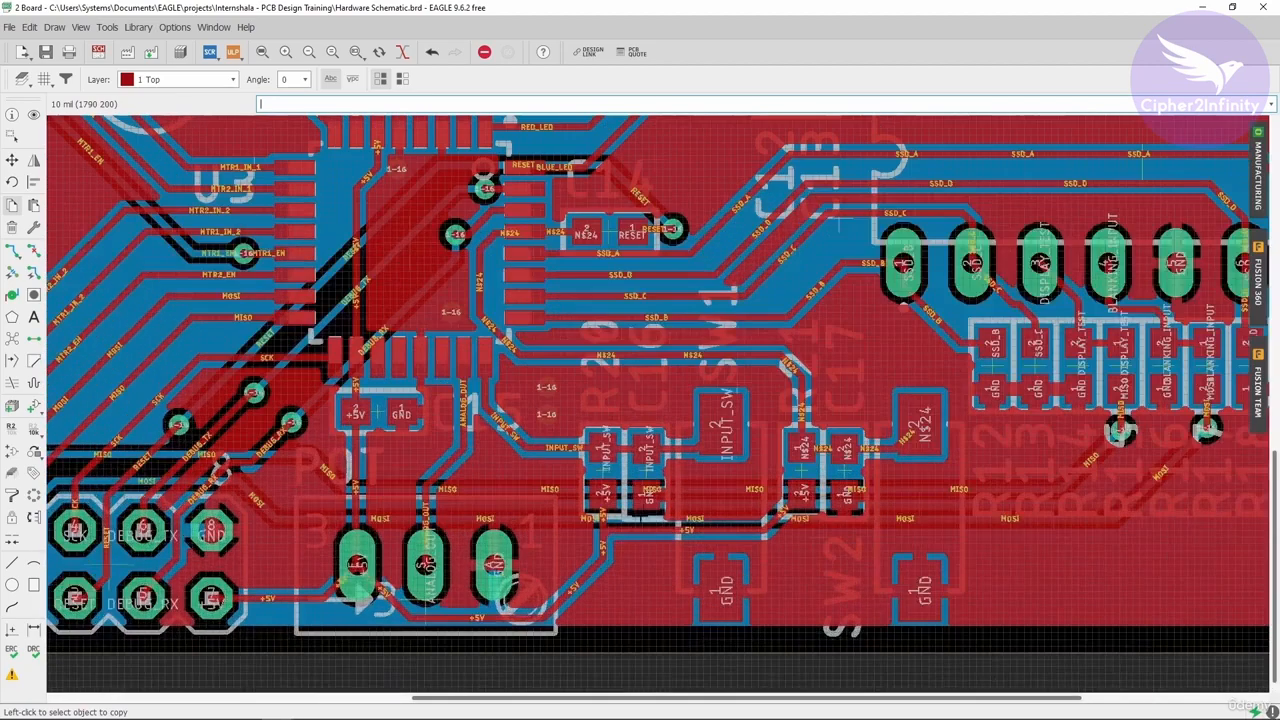
{"action": "scroll", "coordinate": [663, 420], "scroll_direction": "up", "scroll_amount": 3}
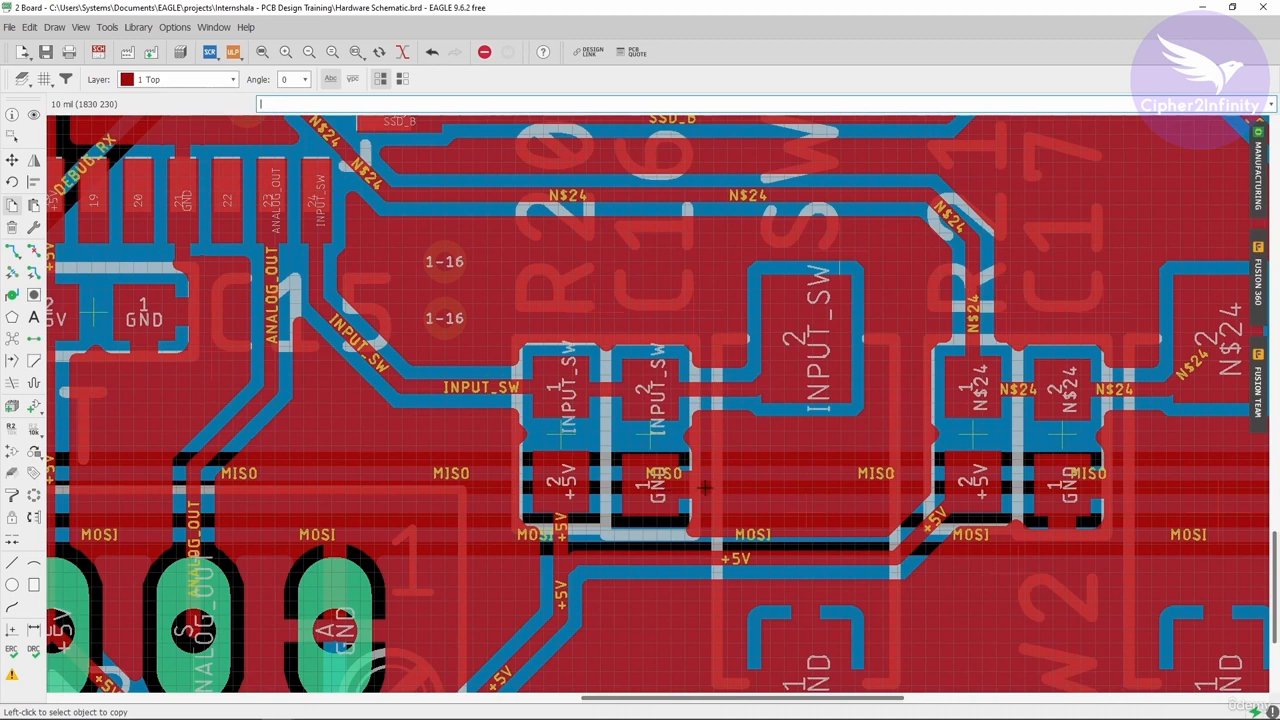
- Switch the active layer to 16 Bottom and examine the bottom copper pour across the whole board
{"action": "scroll", "coordinate": [705, 487], "scroll_direction": "down", "scroll_amount": 2}
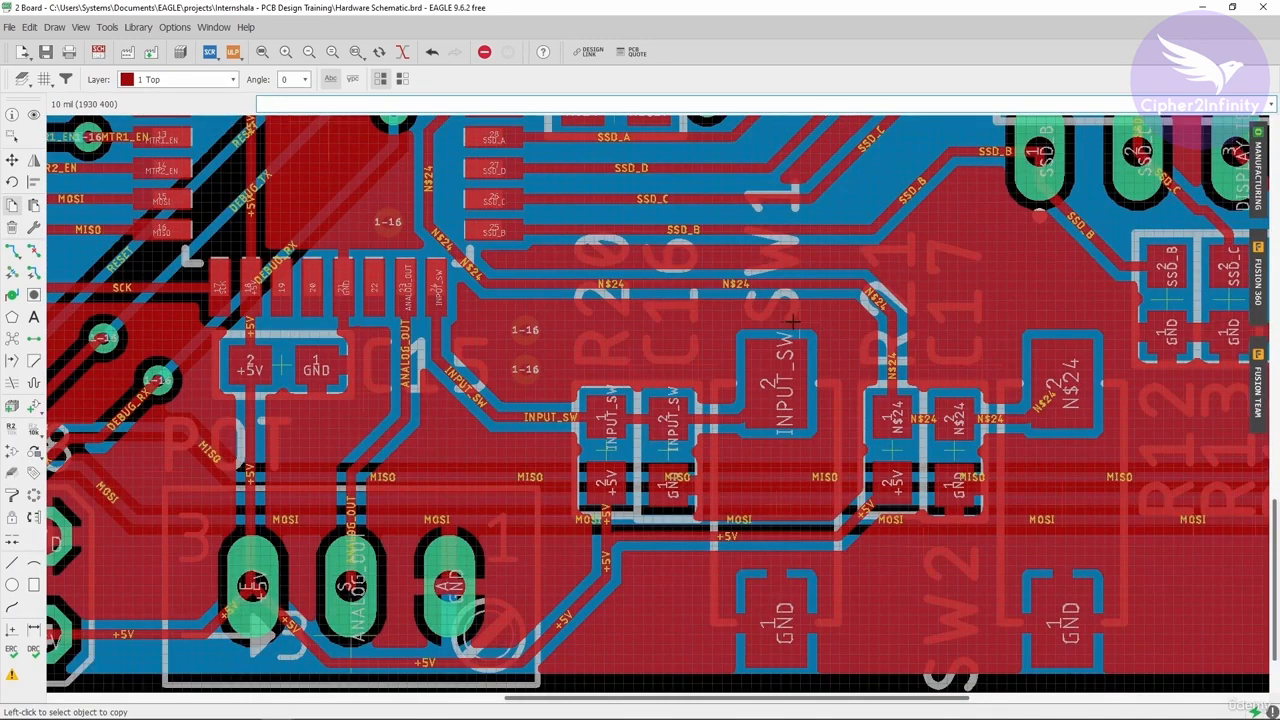
{"action": "scroll", "coordinate": [554, 360], "scroll_direction": "down", "scroll_amount": 2}
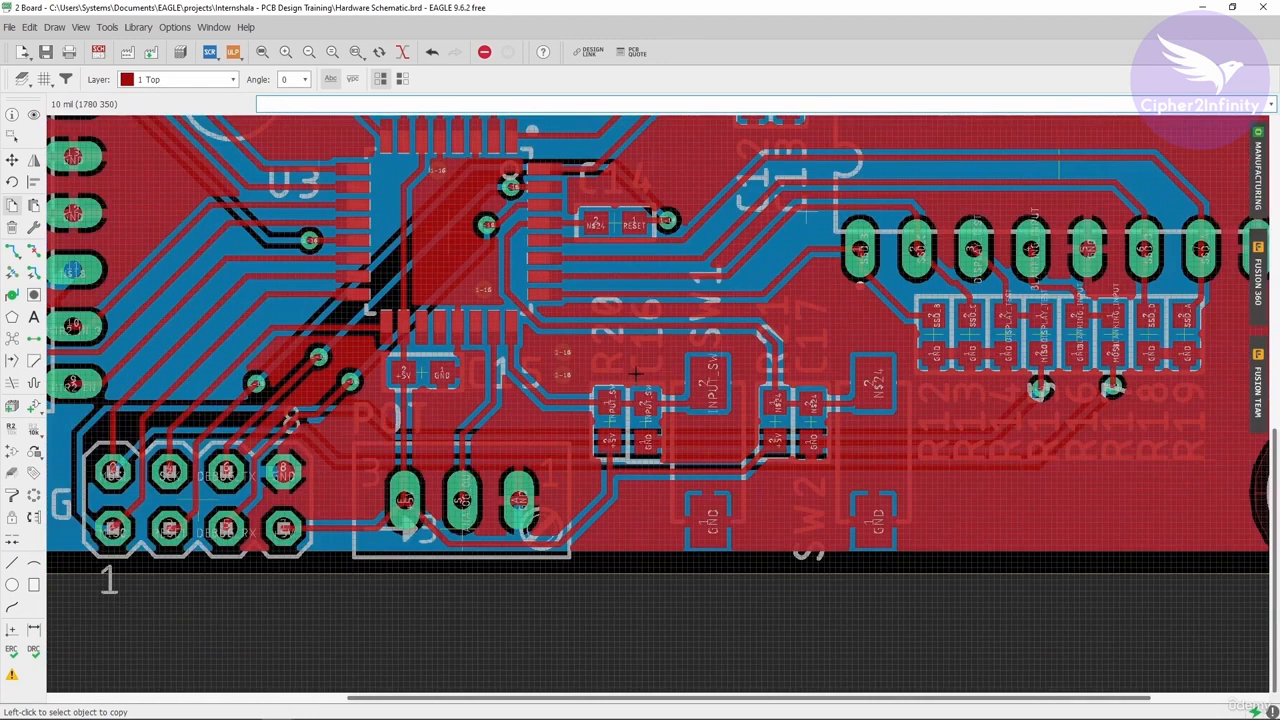
{"action": "scroll", "coordinate": [562, 367], "scroll_direction": "down", "scroll_amount": 2}
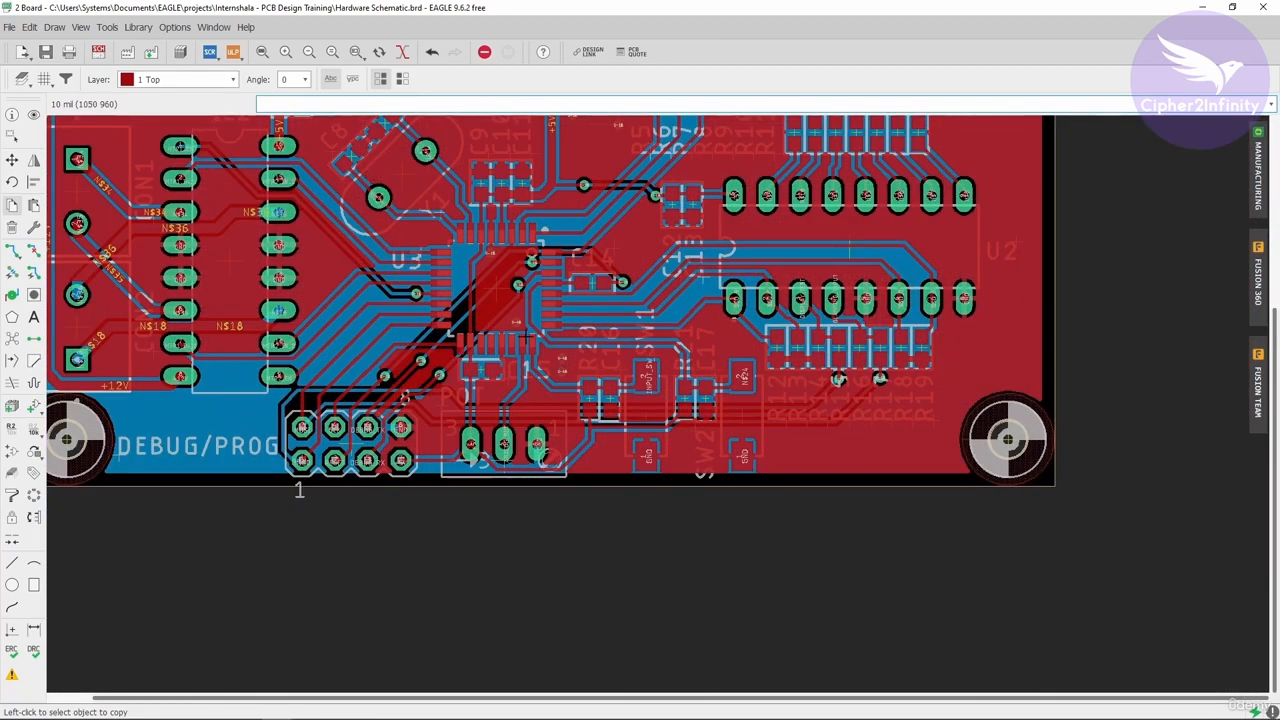
{"action": "scroll", "coordinate": [562, 367], "scroll_direction": "up", "scroll_amount": 5}
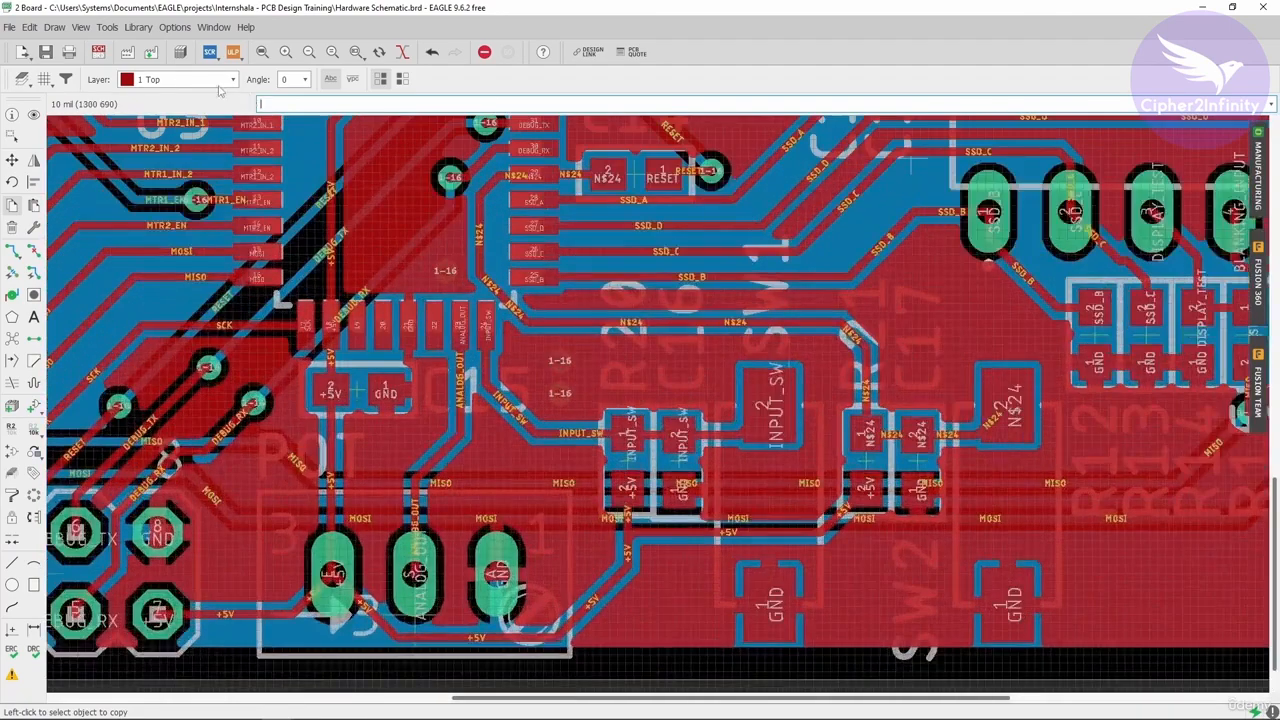
{"action": "left_click", "coordinate": [218, 80]}
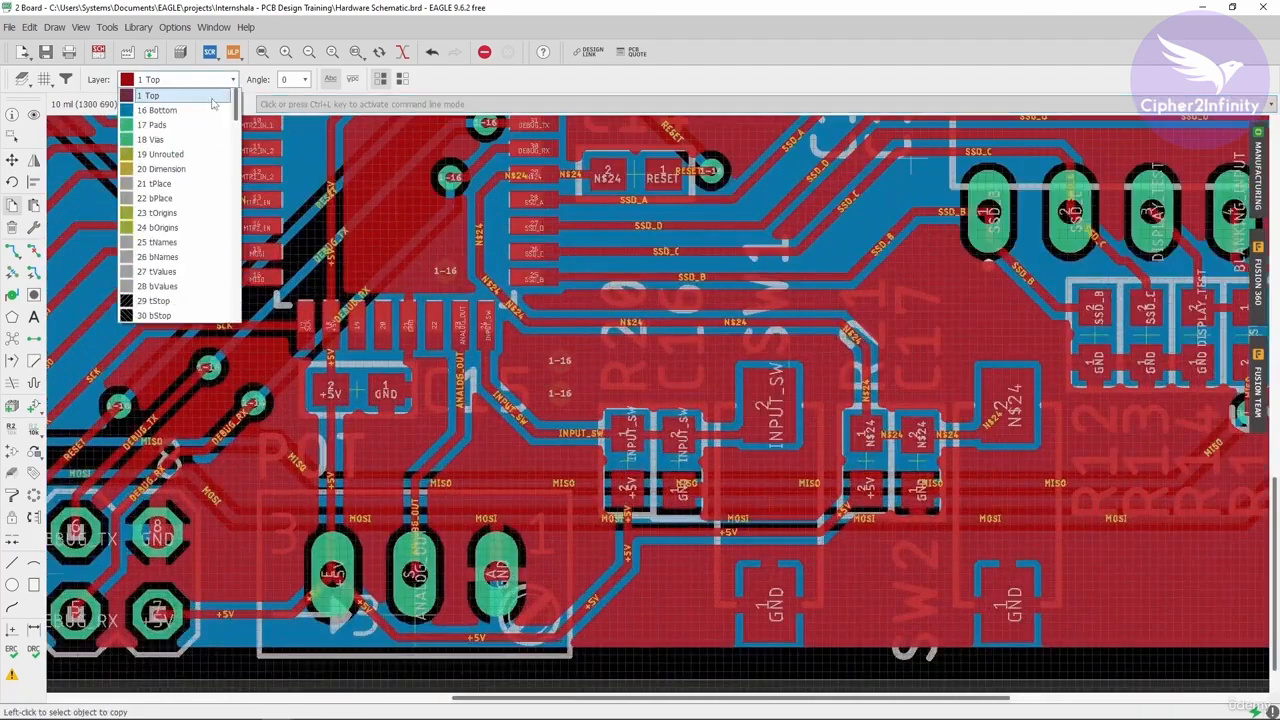
{"action": "left_click", "coordinate": [206, 106]}
{"action": "scroll", "coordinate": [562, 378], "scroll_direction": "down", "scroll_amount": 3}
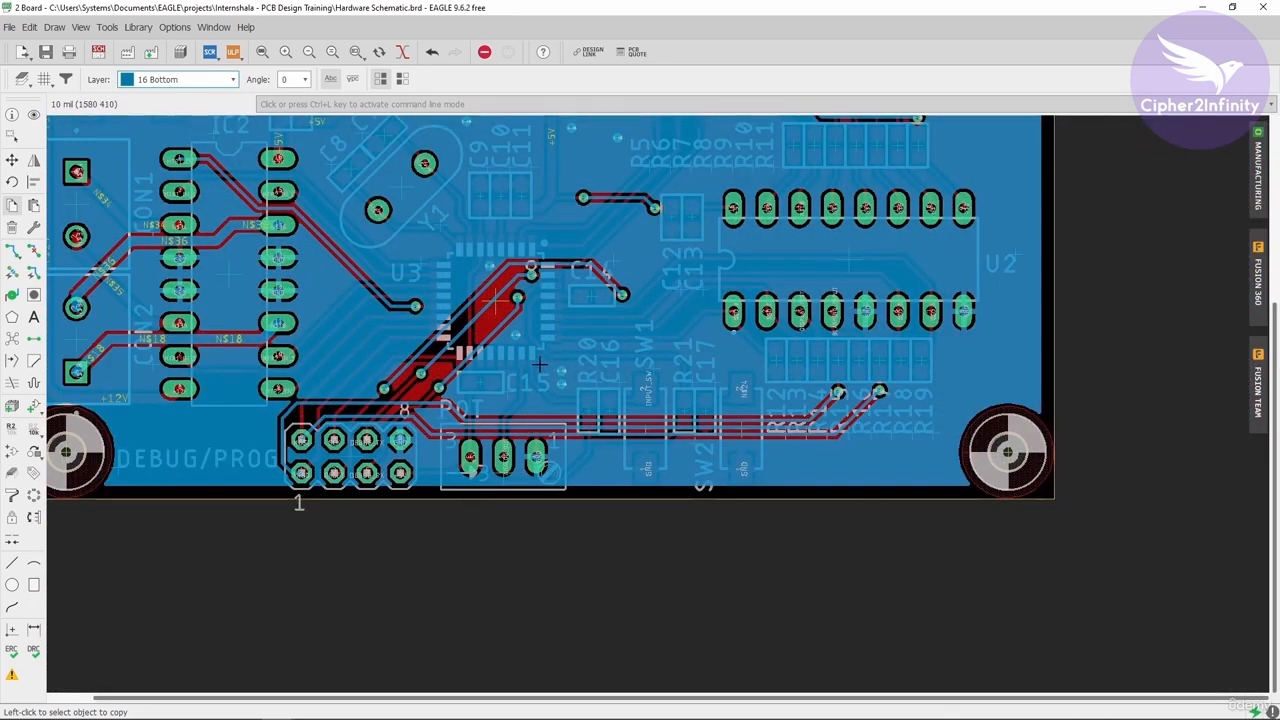
{"action": "scroll", "coordinate": [563, 374], "scroll_direction": "down", "scroll_amount": 3}
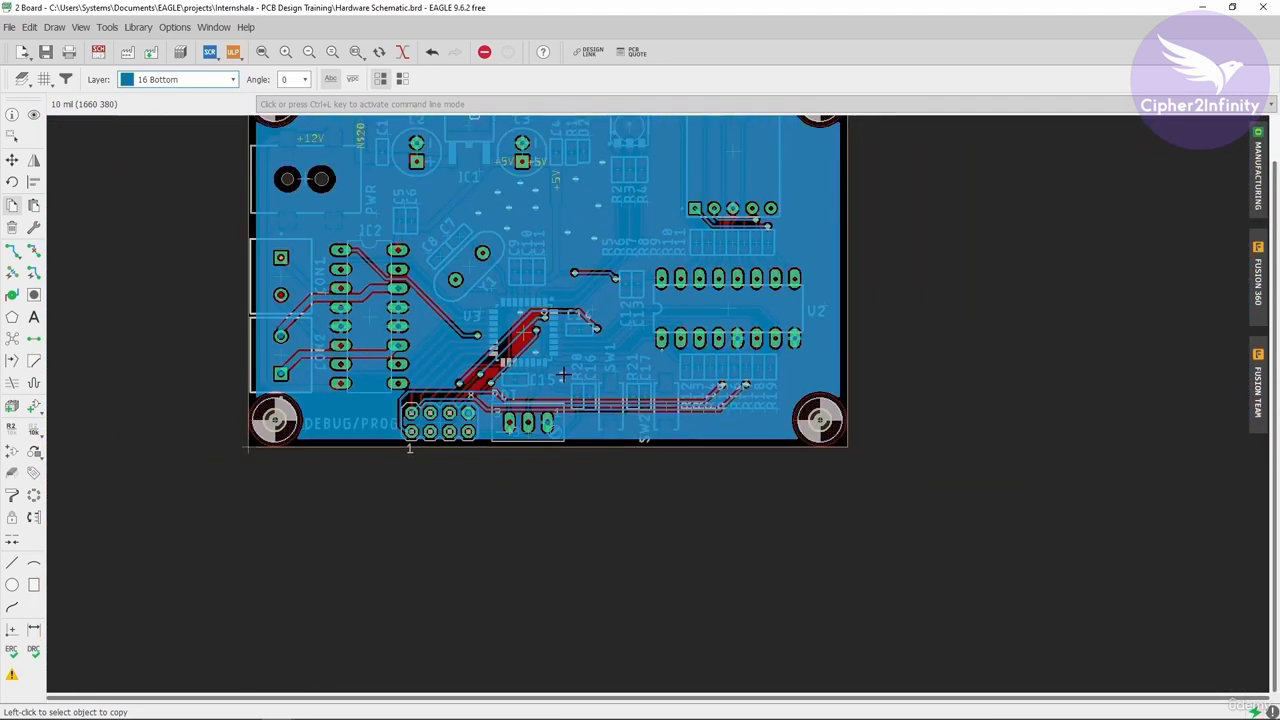
{"action": "scroll", "coordinate": [563, 374], "scroll_direction": "up", "scroll_amount": 2}
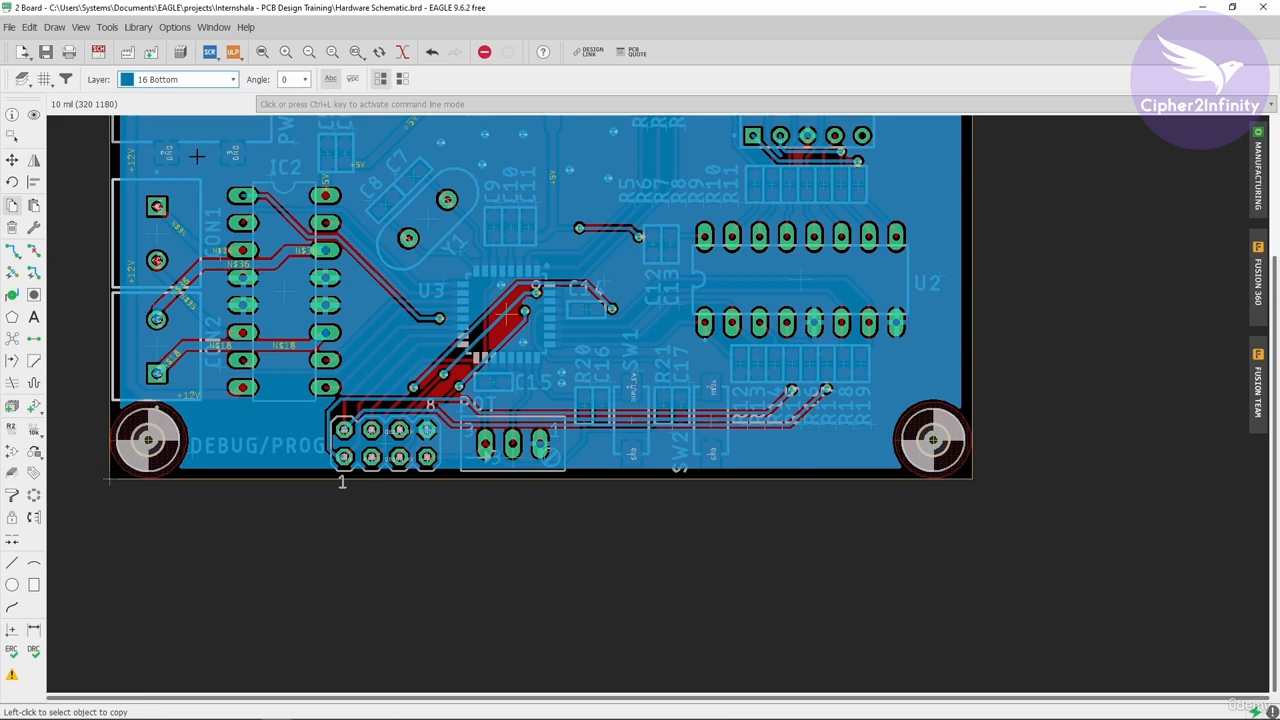
{"action": "scroll", "coordinate": [417, 580], "scroll_direction": "down", "scroll_amount": 1}
{"action": "scroll", "coordinate": [474, 479], "scroll_direction": "up", "scroll_amount": 1}
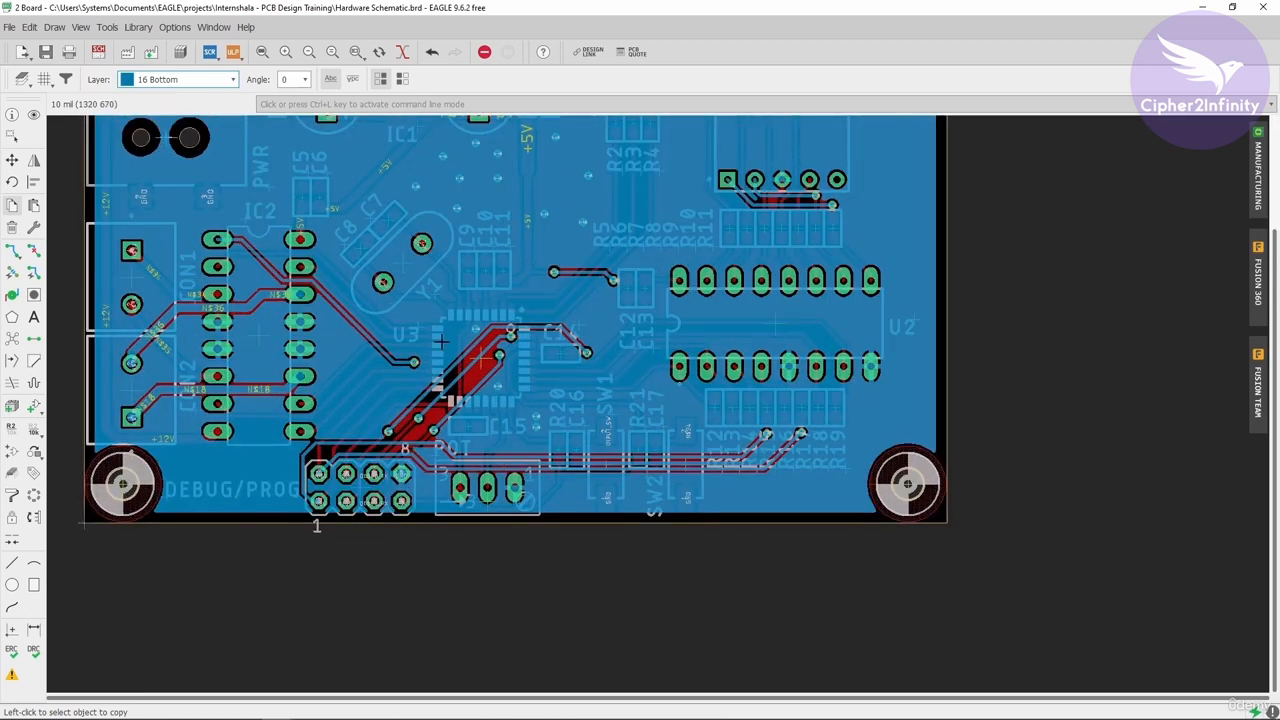
{"action": "scroll", "coordinate": [474, 199], "scroll_direction": "down", "scroll_amount": 1}
{"action": "scroll", "coordinate": [523, 265], "scroll_direction": "up", "scroll_amount": 1}
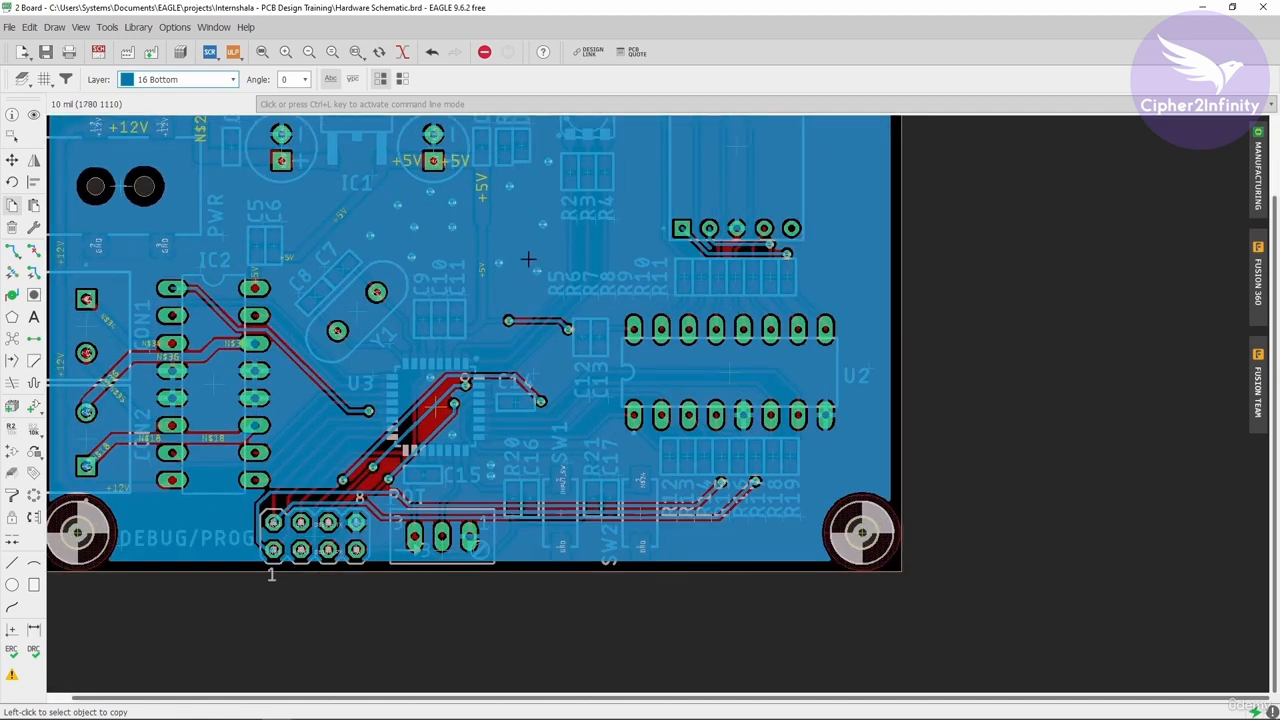
{"action": "scroll", "coordinate": [634, 287], "scroll_direction": "down", "scroll_amount": 1}
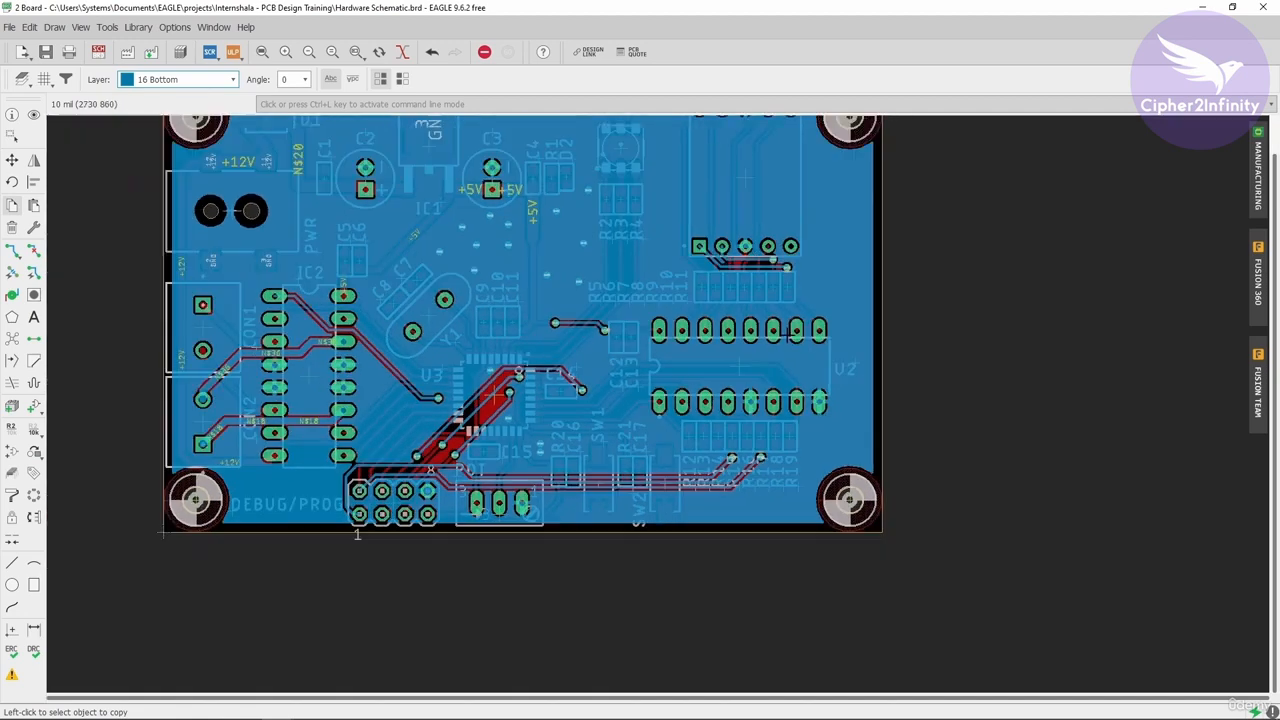
- Switch the active layer back to 1 Top and examine the copper area around U2 and its resistor arrays
{"action": "left_click", "coordinate": [218, 84]}
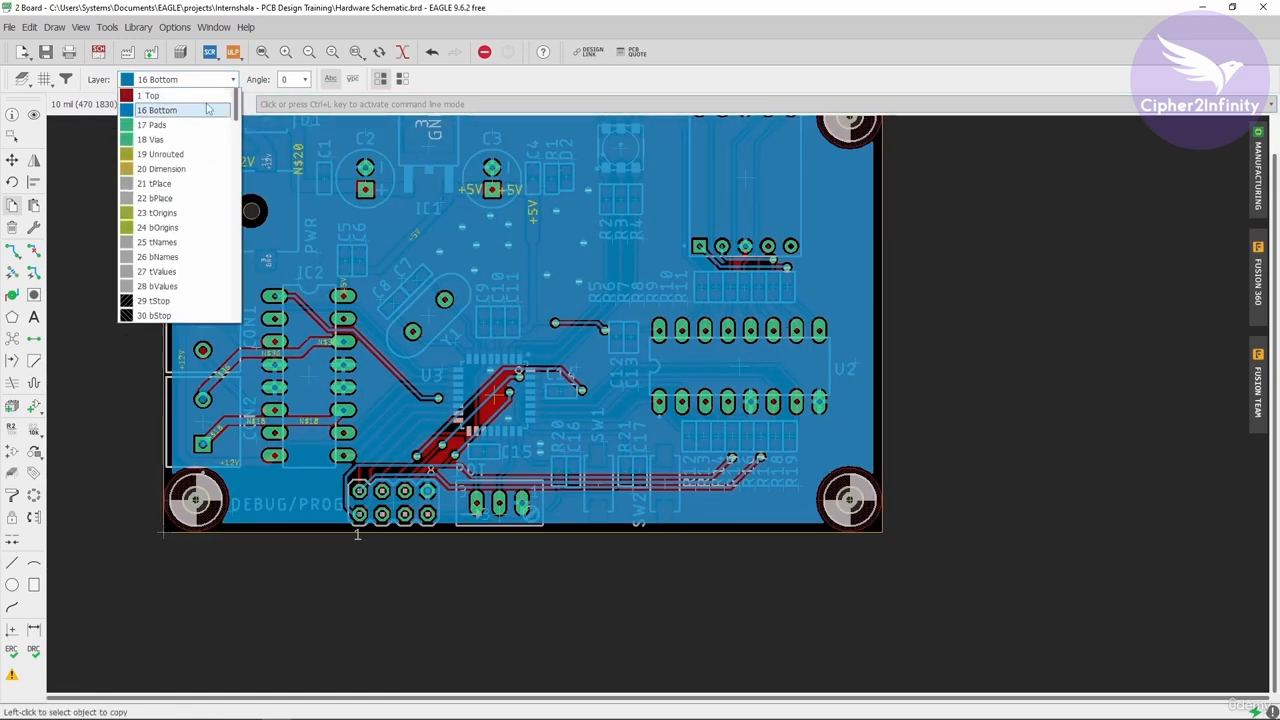
{"action": "left_click", "coordinate": [160, 93]}
{"action": "scroll", "coordinate": [758, 368], "scroll_direction": "up", "scroll_amount": 3}
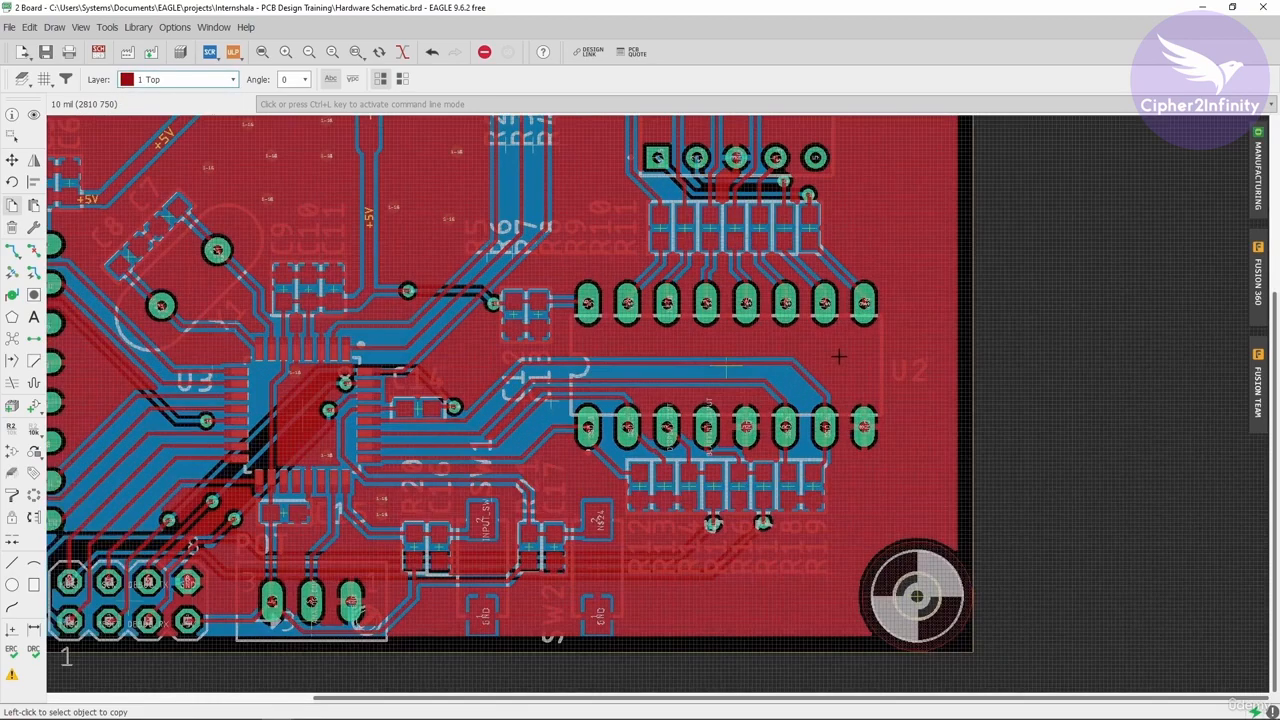
{"action": "scroll", "coordinate": [866, 430], "scroll_direction": "up", "scroll_amount": 3}
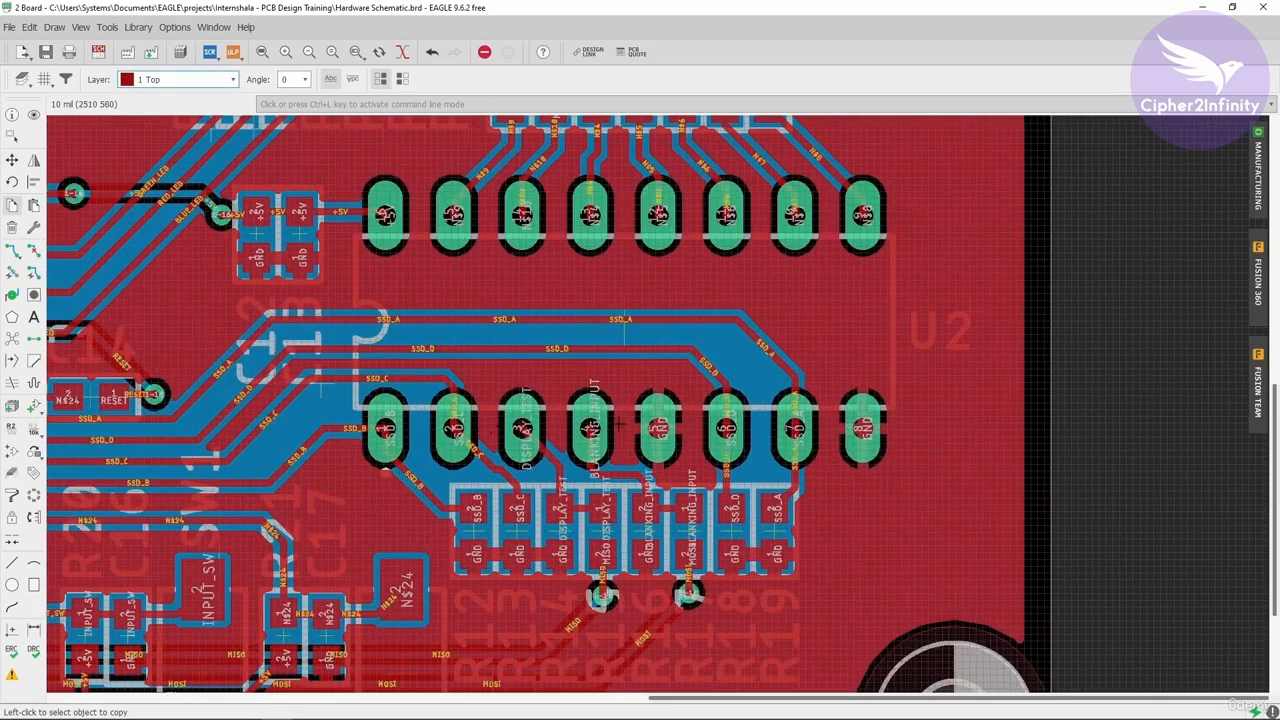
{"action": "scroll", "coordinate": [630, 430], "scroll_direction": "down", "scroll_amount": 3}
{"action": "scroll", "coordinate": [589, 335], "scroll_direction": "up", "scroll_amount": 2}
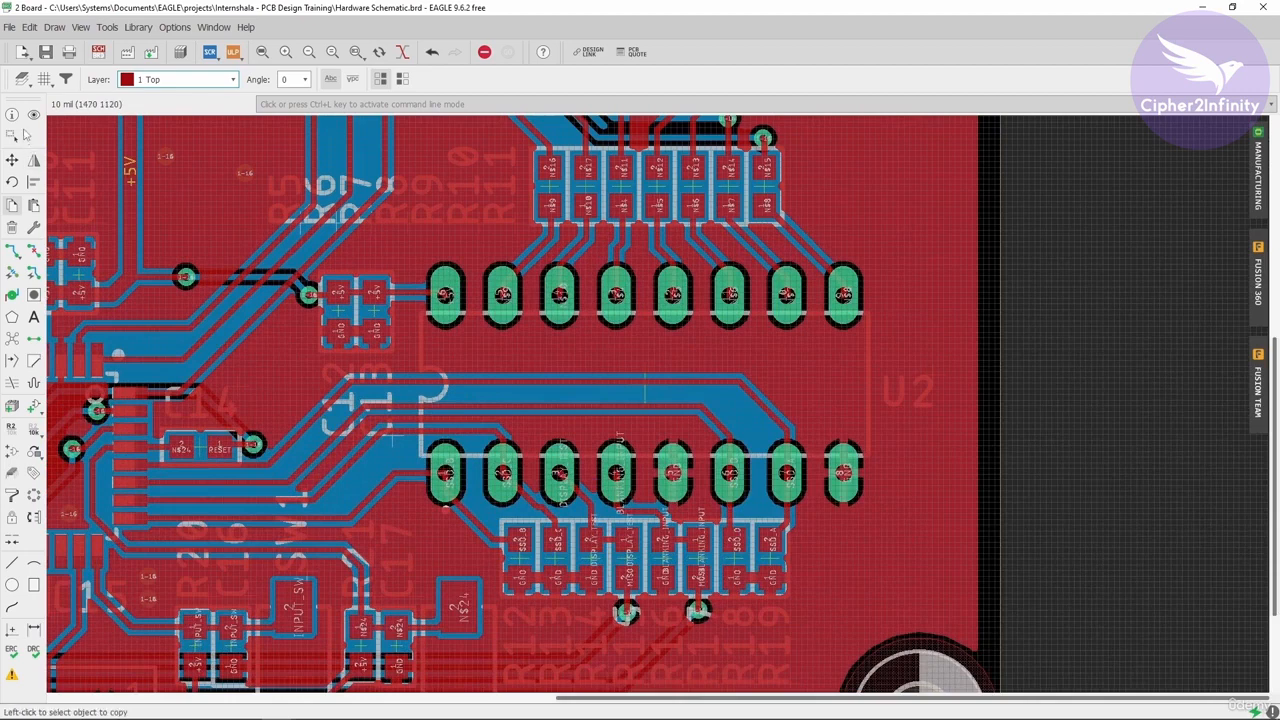
- Highlight the +5V signal with the Show tool to trace its connections around U2
{"action": "left_click", "coordinate": [33, 115]}
{"action": "left_click", "coordinate": [400, 290]}
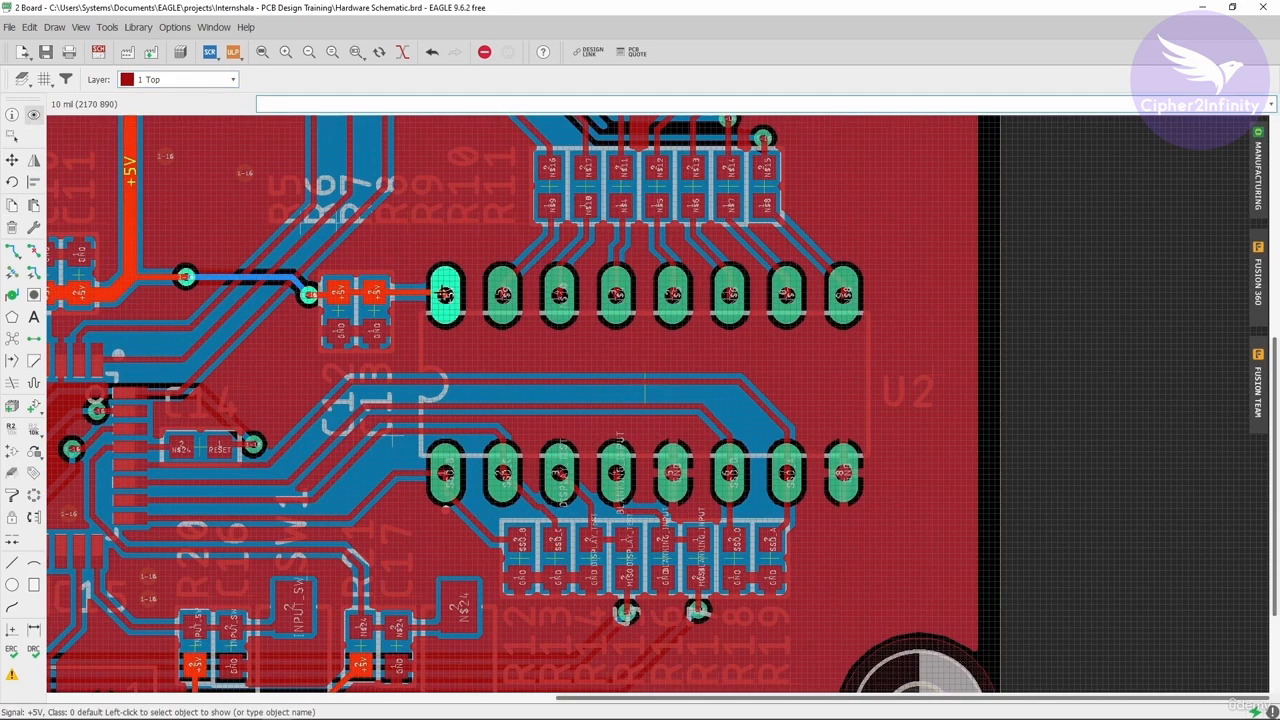
{"action": "scroll", "coordinate": [444, 293], "scroll_direction": "down", "scroll_amount": 2}
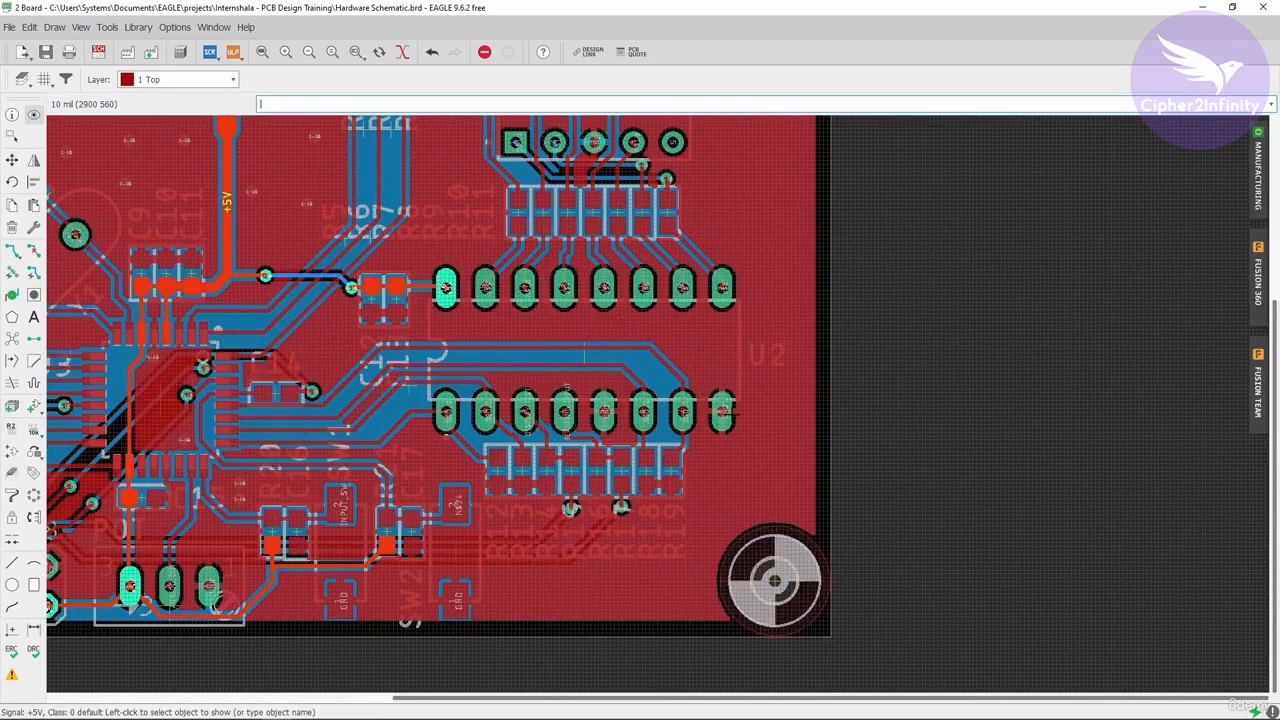
{"action": "left_click", "coordinate": [720, 412]}
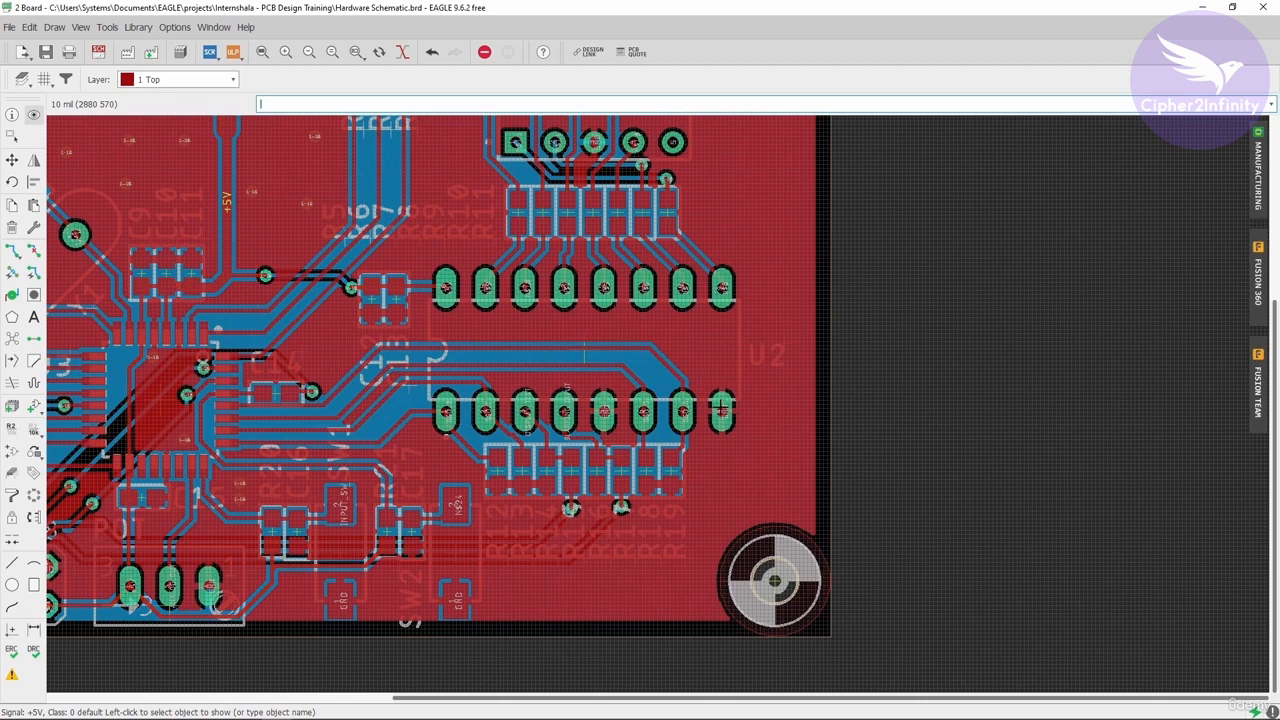
{"action": "left_click", "coordinate": [200, 79]}
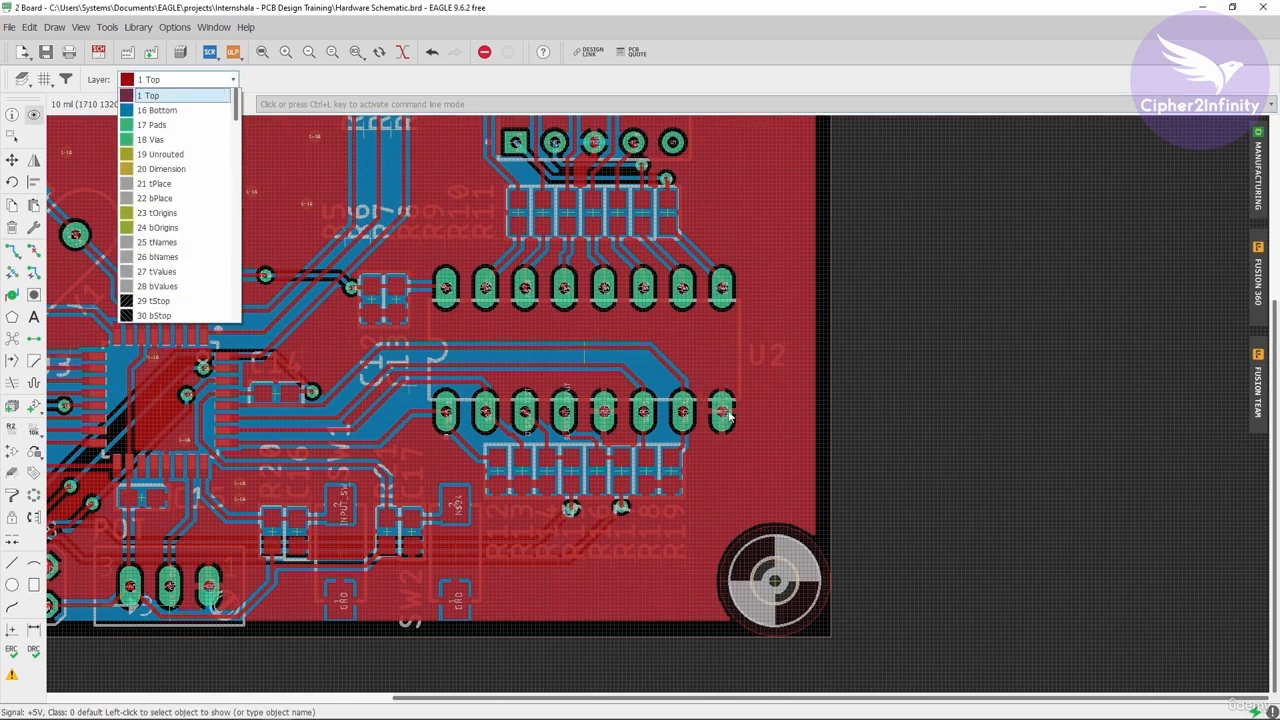
{"action": "left_click", "coordinate": [879, 367]}
{"action": "scroll", "coordinate": [757, 414], "scroll_direction": "down", "scroll_amount": 2}
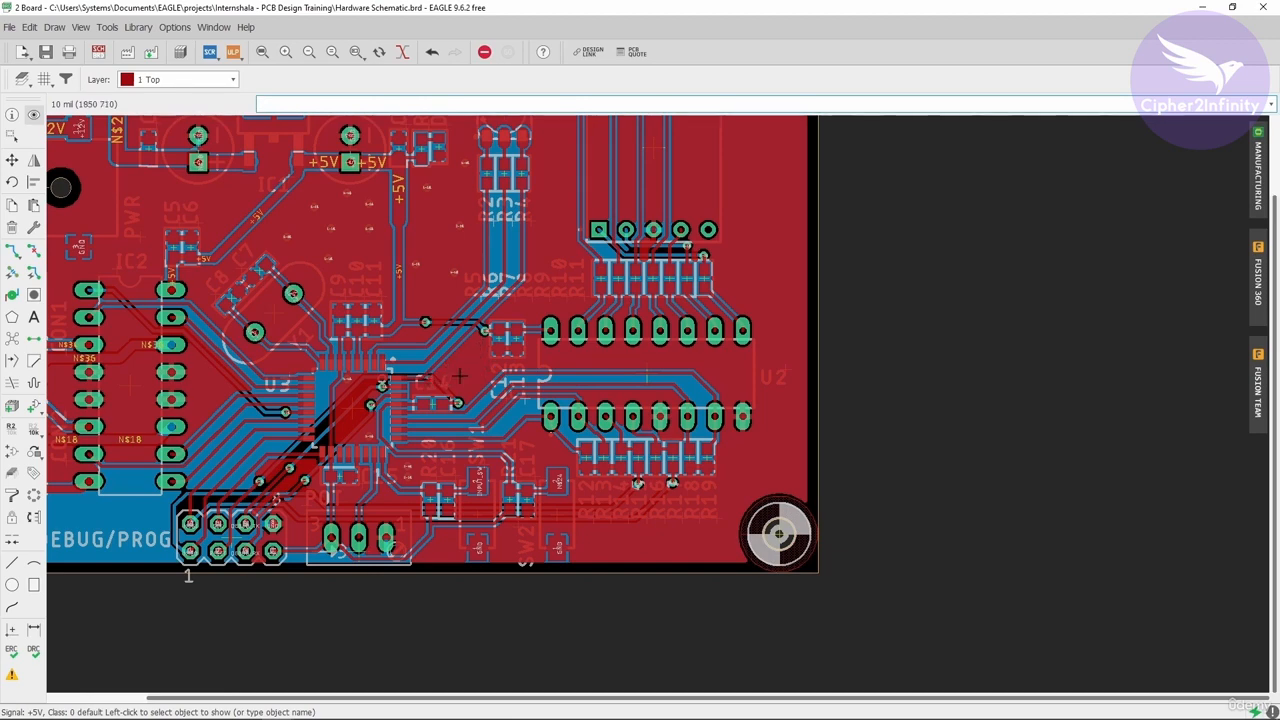
{"action": "scroll", "coordinate": [745, 425], "scroll_direction": "down", "scroll_amount": 2}
{"action": "scroll", "coordinate": [745, 425], "scroll_direction": "up", "scroll_amount": 1}
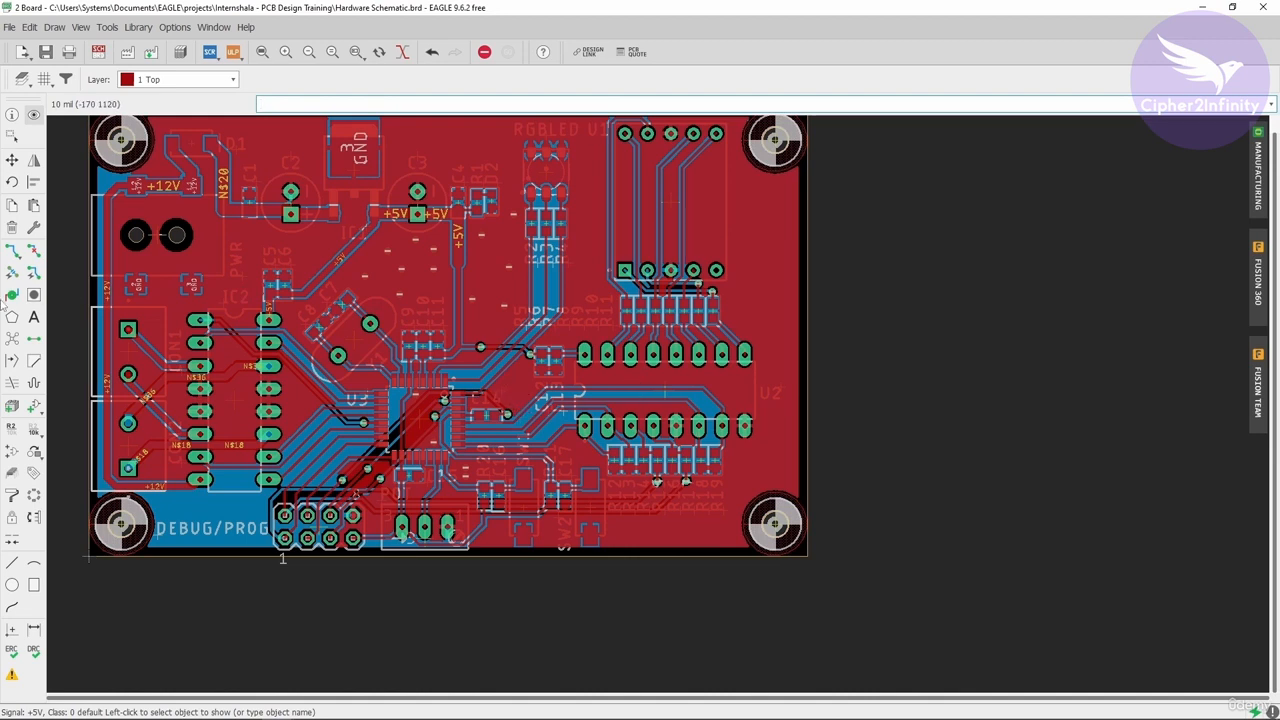
- Copy a via and place the copy in the open copper area between C14 and U2
{"action": "left_click", "coordinate": [12, 206]}
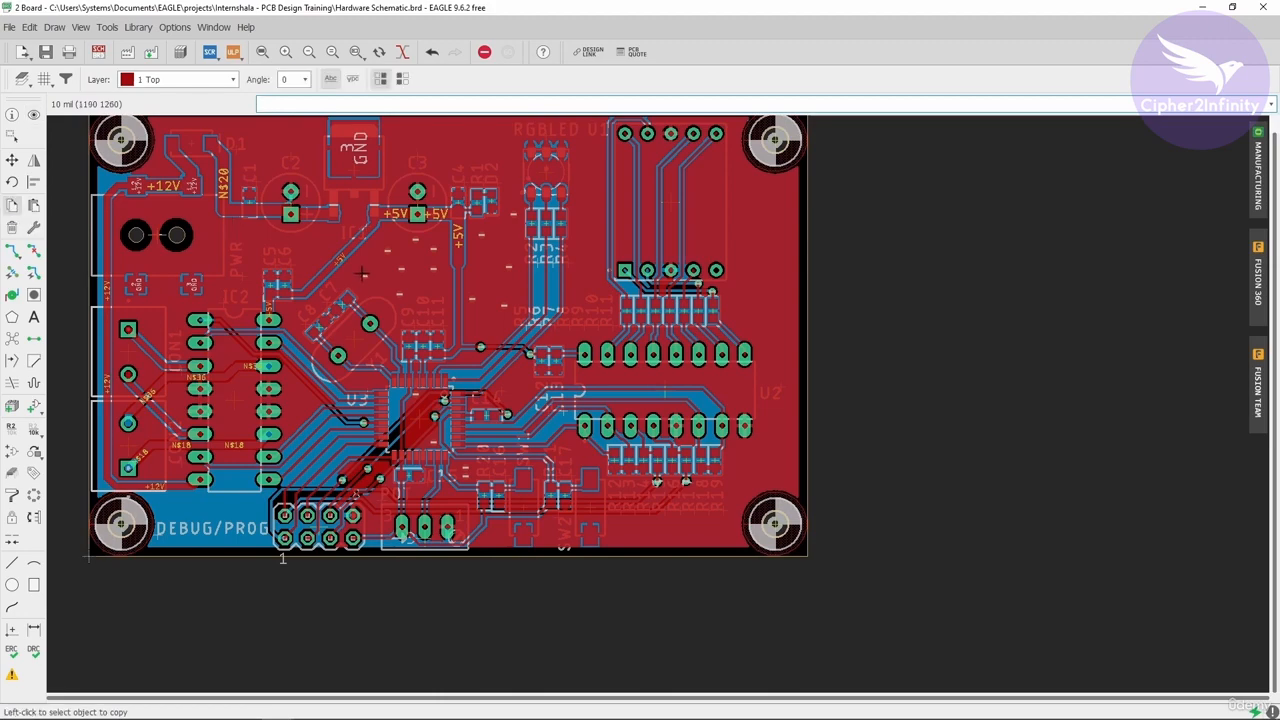
{"action": "left_click", "coordinate": [364, 277]}
{"action": "scroll", "coordinate": [504, 382], "scroll_direction": "up", "scroll_amount": 5}
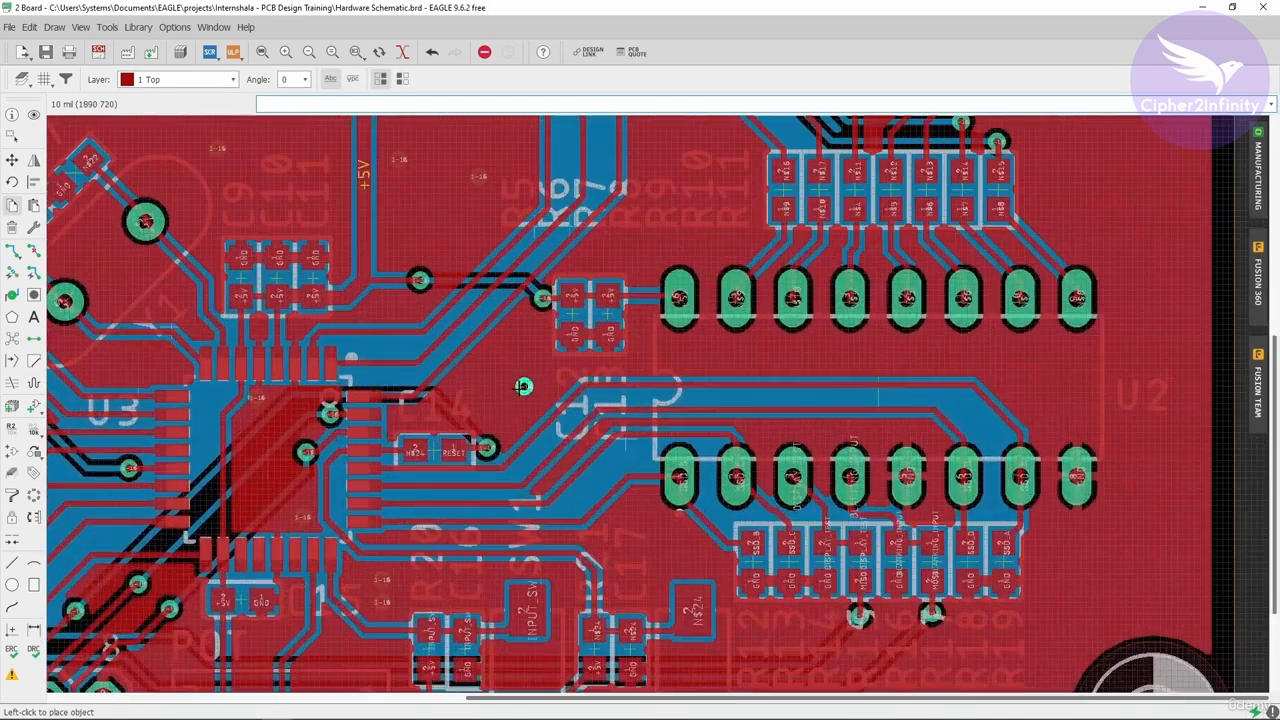
{"action": "left_click", "coordinate": [517, 375]}
{"action": "scroll", "coordinate": [321, 558], "scroll_direction": "down", "scroll_amount": 5}
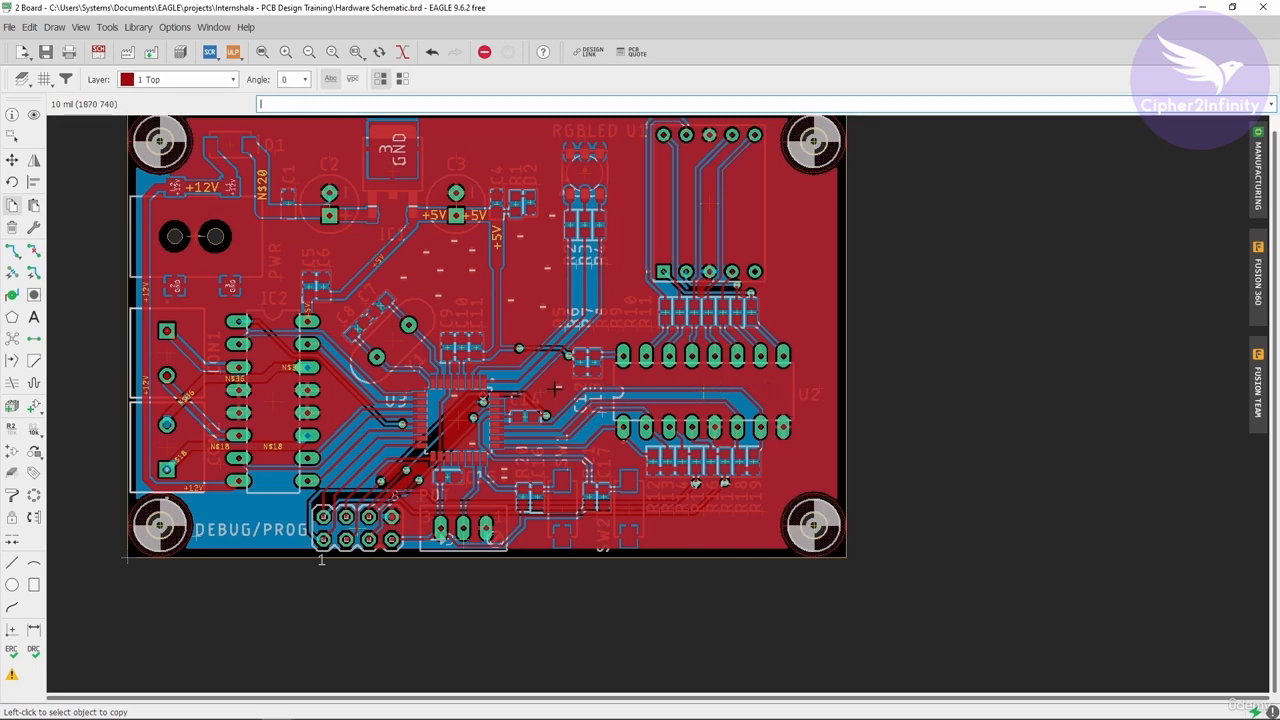
- Toggle the active layer to 16 Bottom and back to 1 Top to compare both copper layers
{"action": "left_click", "coordinate": [195, 79]}
{"action": "left_click", "coordinate": [200, 110]}
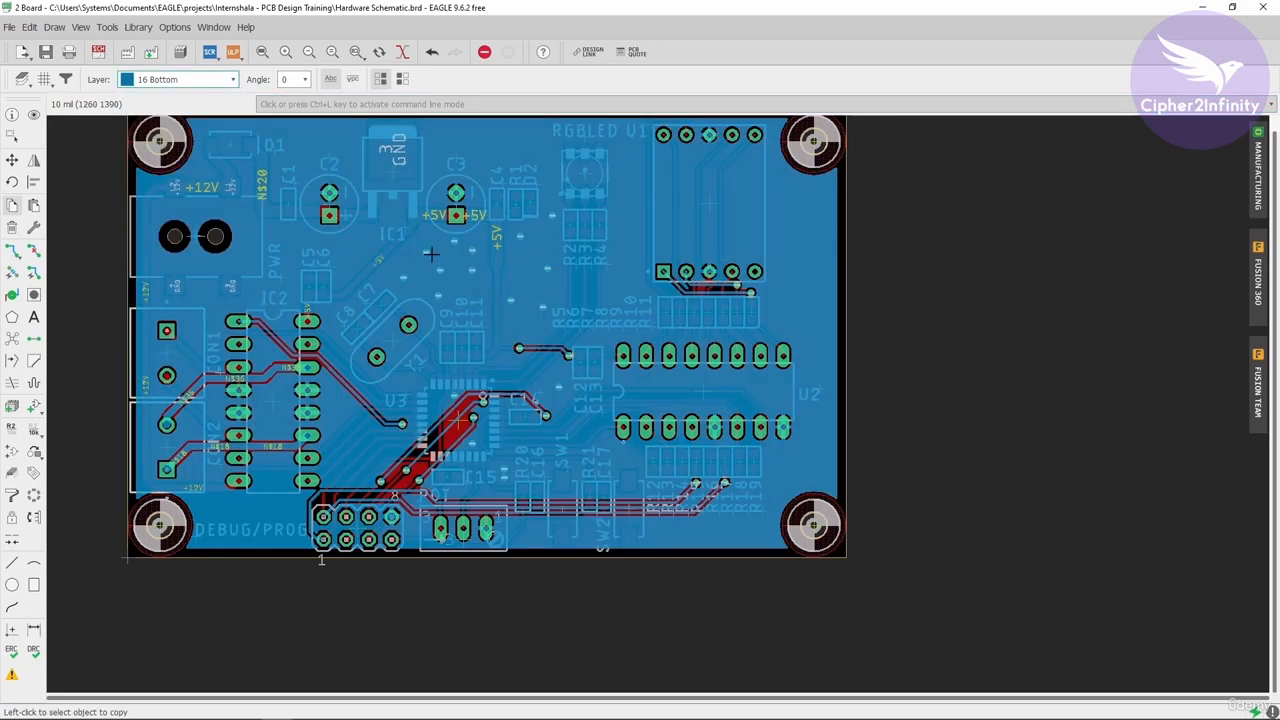
{"action": "scroll", "coordinate": [571, 402], "scroll_direction": "up", "scroll_amount": 2}
{"action": "scroll", "coordinate": [572, 405], "scroll_direction": "down", "scroll_amount": 2}
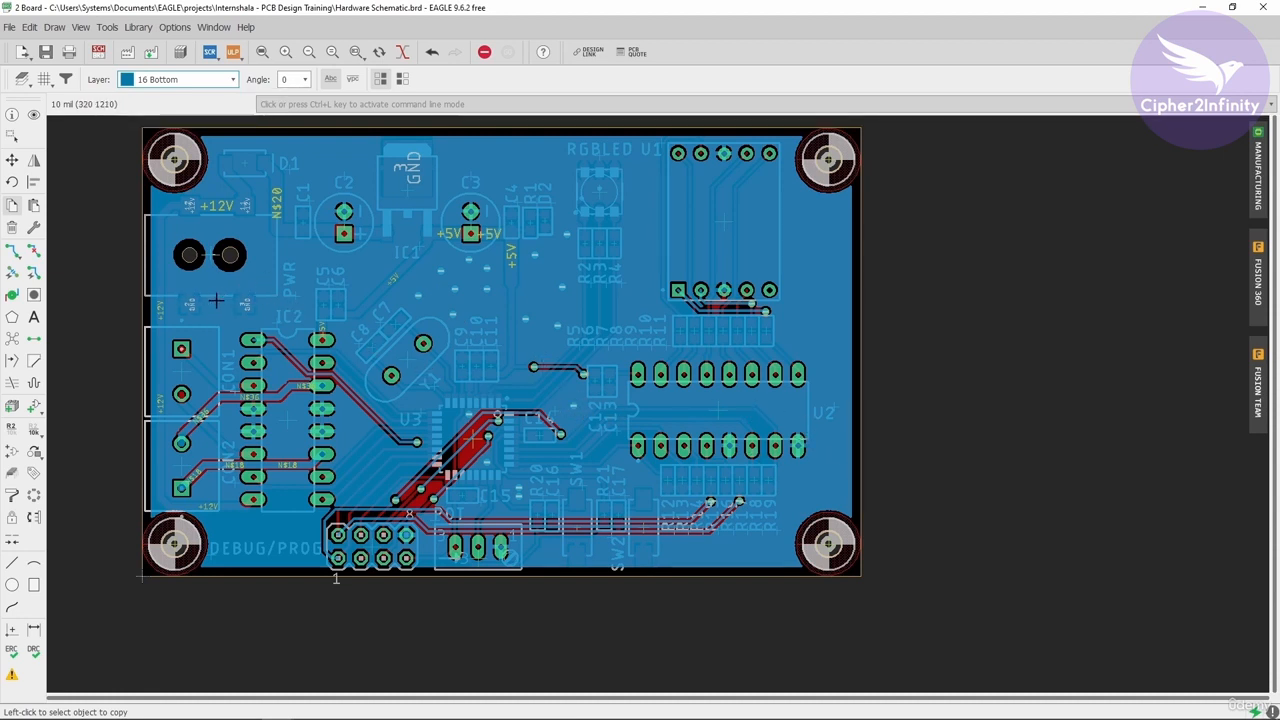
{"action": "left_click", "coordinate": [165, 80]}
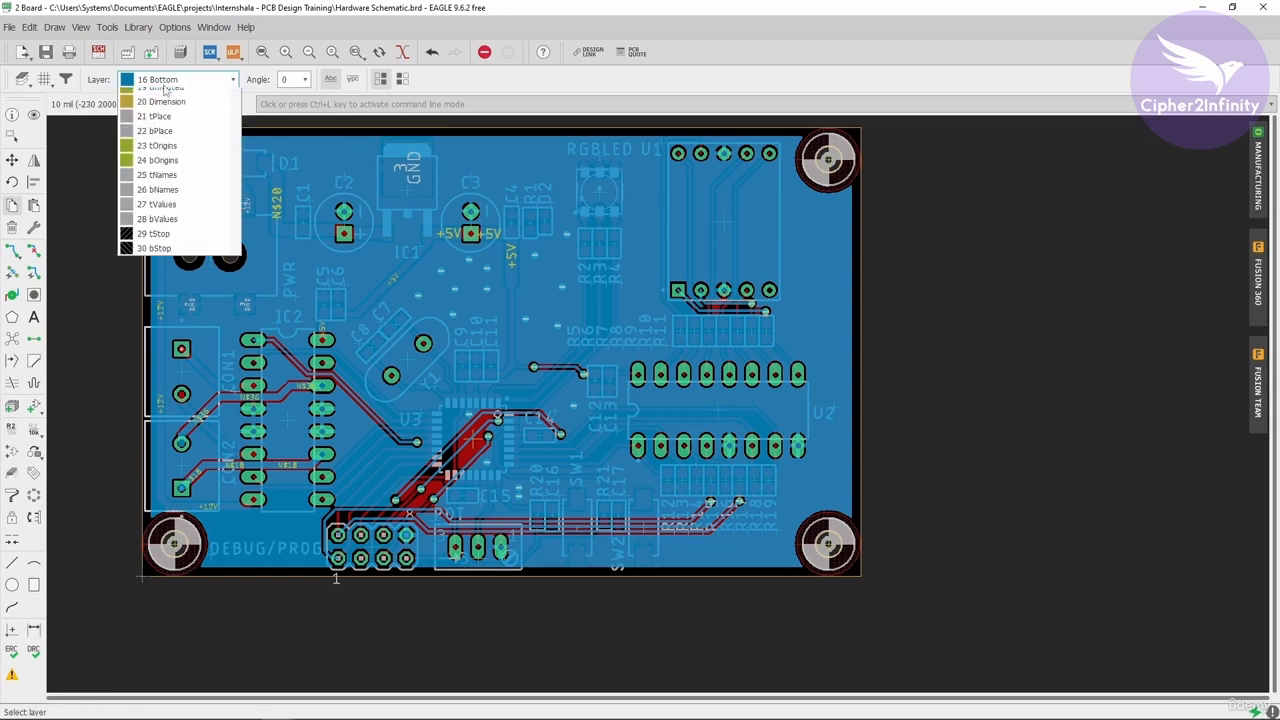
{"action": "left_click", "coordinate": [165, 96]}
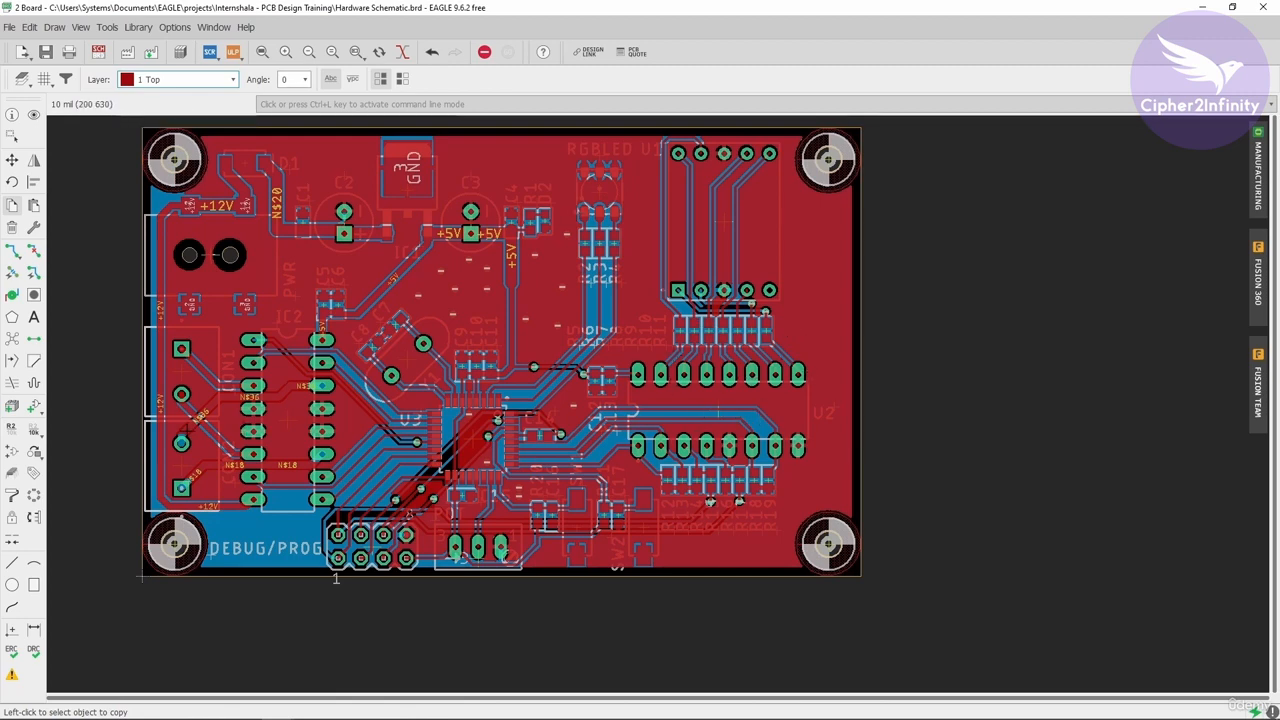
{"action": "scroll", "coordinate": [244, 467], "scroll_direction": "up", "scroll_amount": 3}
{"action": "scroll", "coordinate": [540, 470], "scroll_direction": "down", "scroll_amount": 3}
{"action": "scroll", "coordinate": [368, 411], "scroll_direction": "up", "scroll_amount": 2}
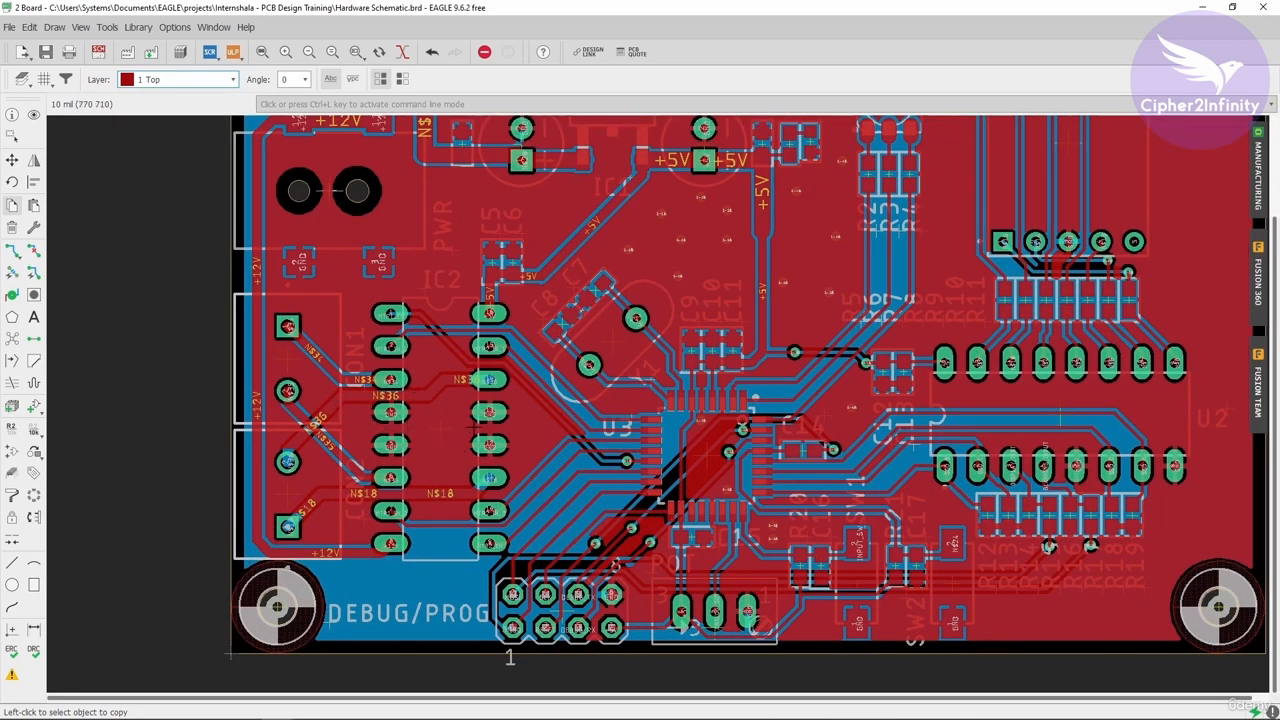
{"action": "scroll", "coordinate": [488, 414], "scroll_direction": "down", "scroll_amount": 3}
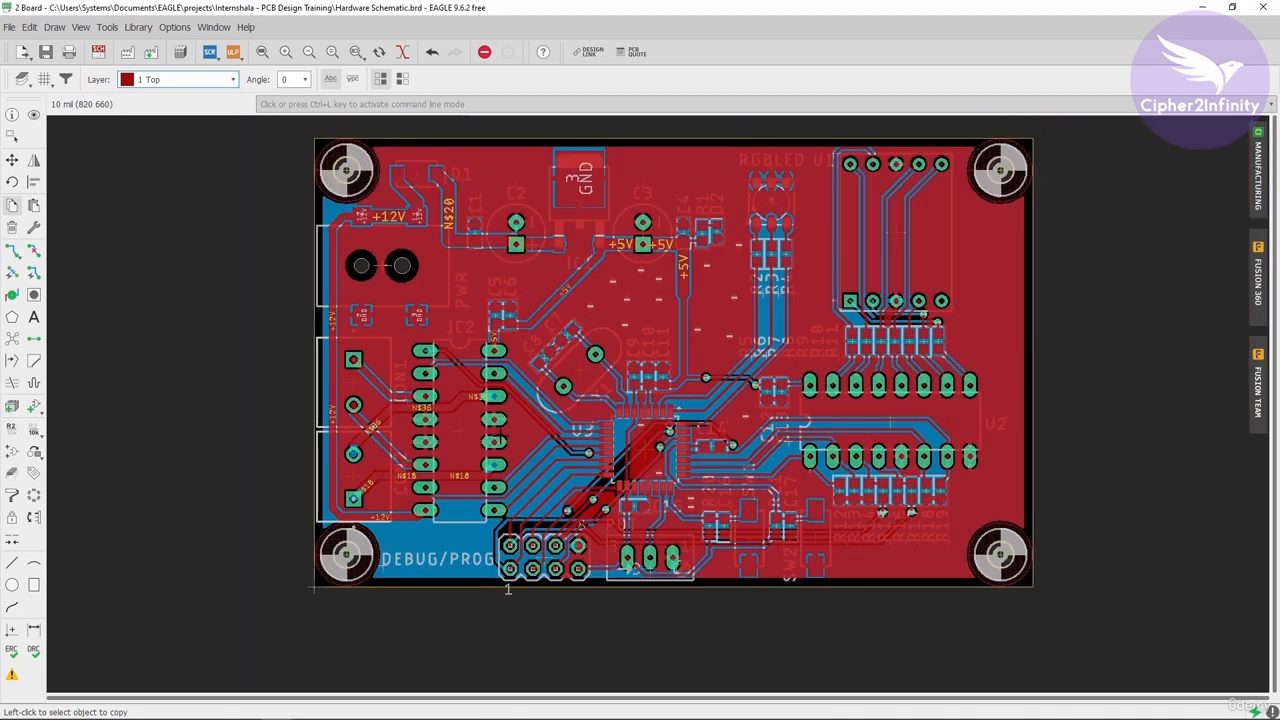
{"action": "scroll", "coordinate": [486, 415], "scroll_direction": "up", "scroll_amount": 3}
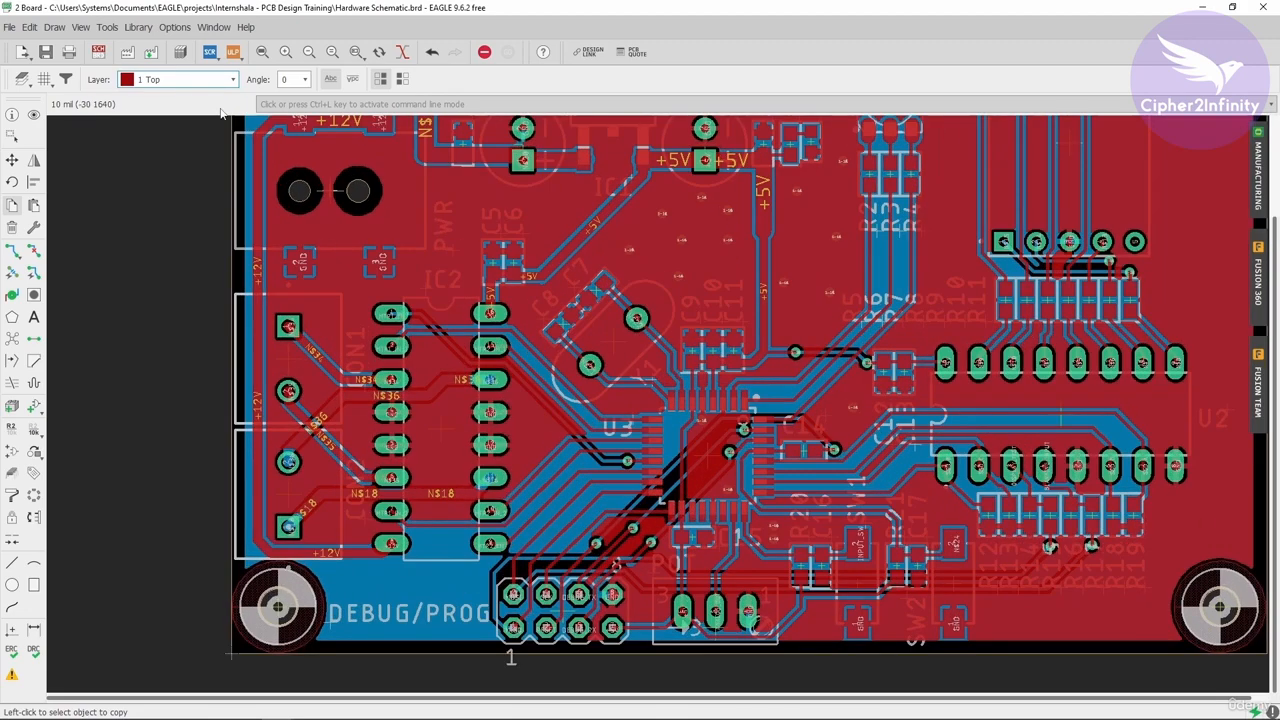
- Switch to the 16 Bottom layer and examine the bottom copper around IC2, CON1 and CON2
{"action": "left_click", "coordinate": [180, 79]}
{"action": "left_click", "coordinate": [165, 106]}
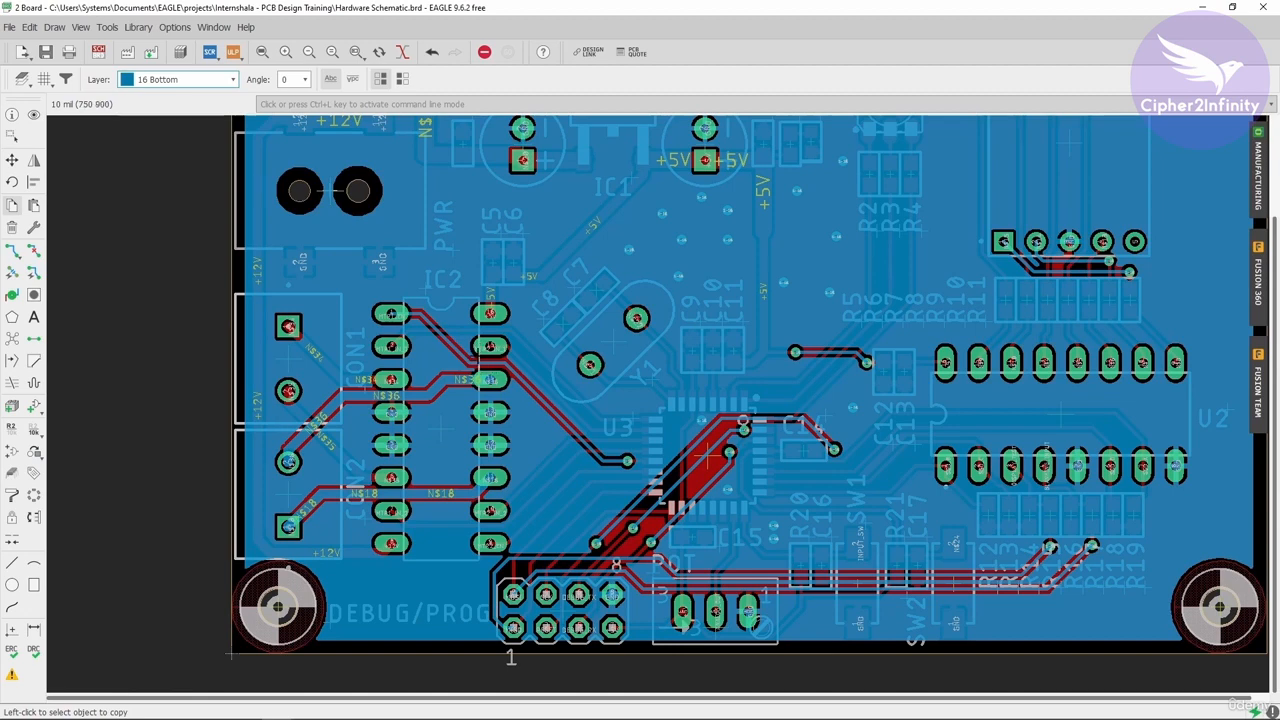
{"action": "scroll", "coordinate": [476, 355], "scroll_direction": "up", "scroll_amount": 2}
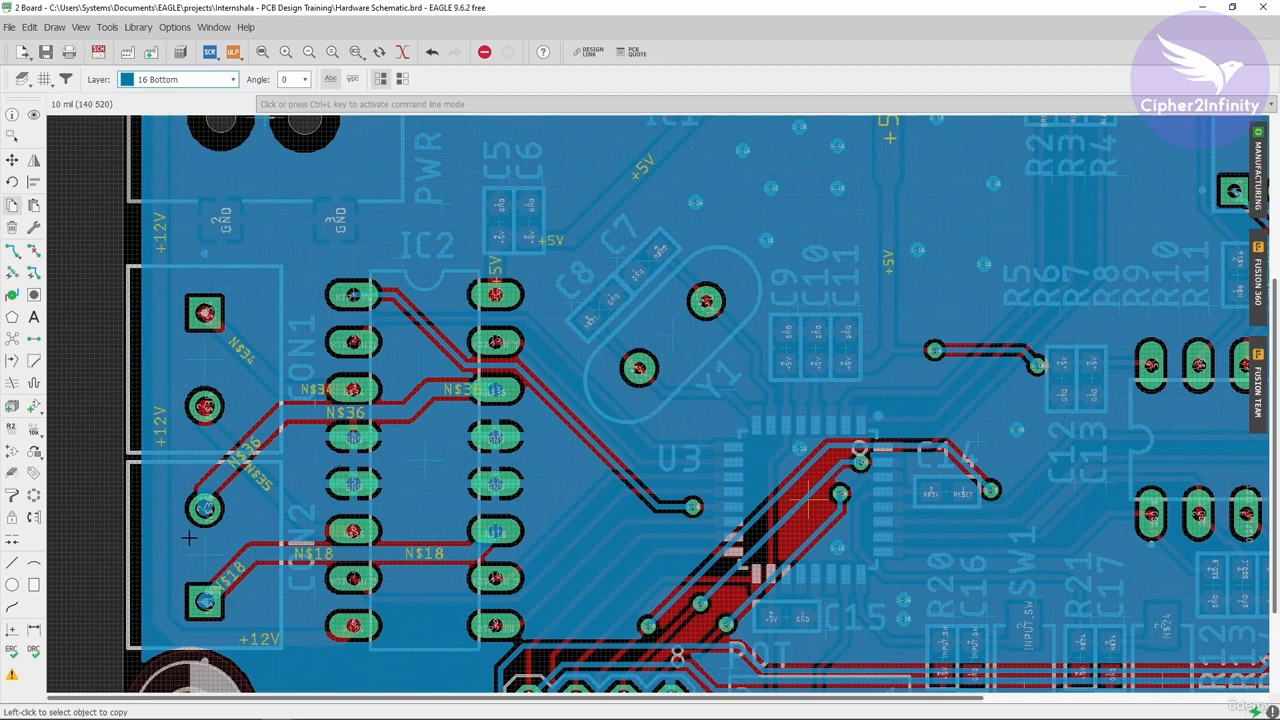
{"action": "scroll", "coordinate": [277, 315], "scroll_direction": "down", "scroll_amount": 2}
{"action": "scroll", "coordinate": [277, 316], "scroll_direction": "up", "scroll_amount": 1}
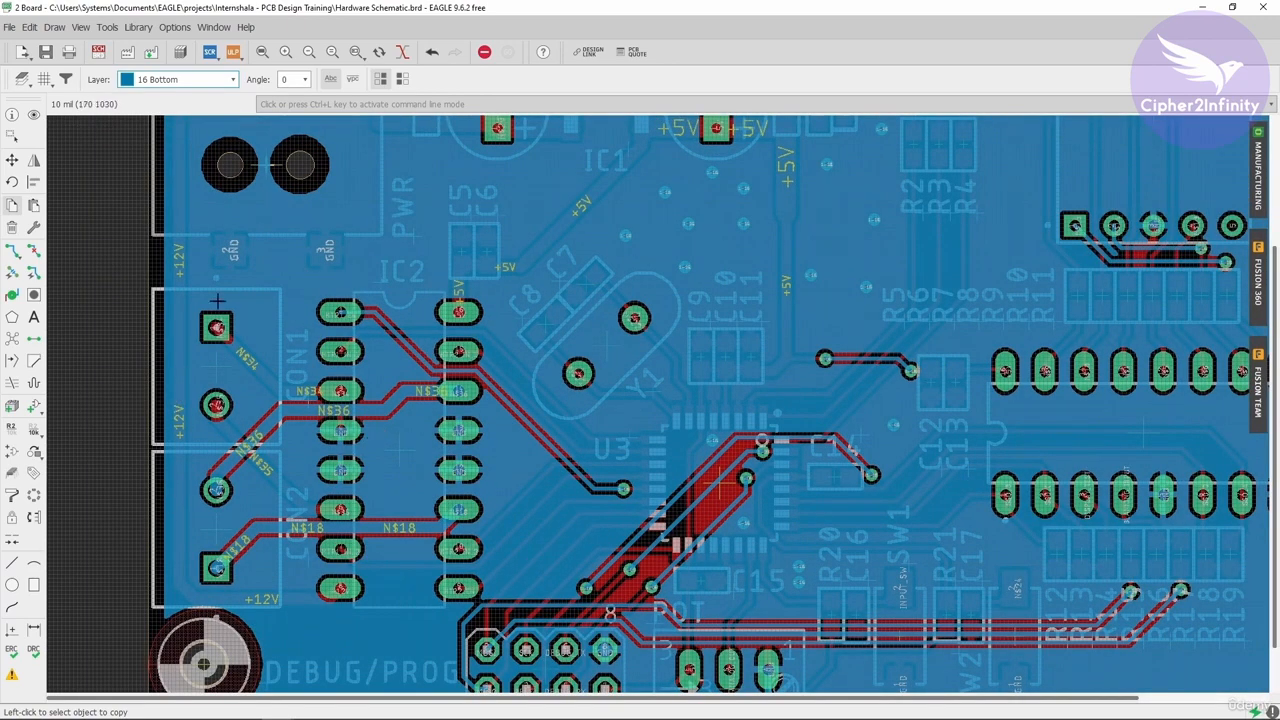
{"action": "scroll", "coordinate": [256, 250], "scroll_direction": "down", "scroll_amount": 3}
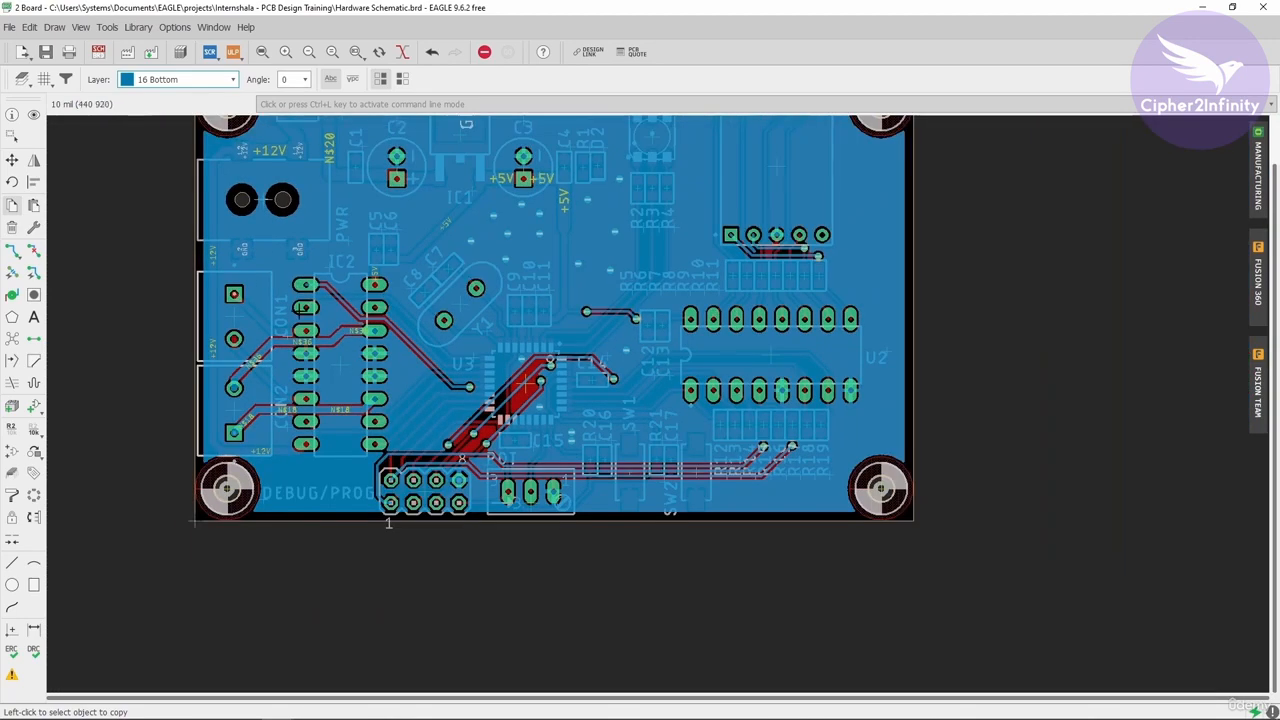
{"action": "scroll", "coordinate": [331, 355], "scroll_direction": "down", "scroll_amount": 3}
{"action": "scroll", "coordinate": [270, 268], "scroll_direction": "up", "scroll_amount": 3}
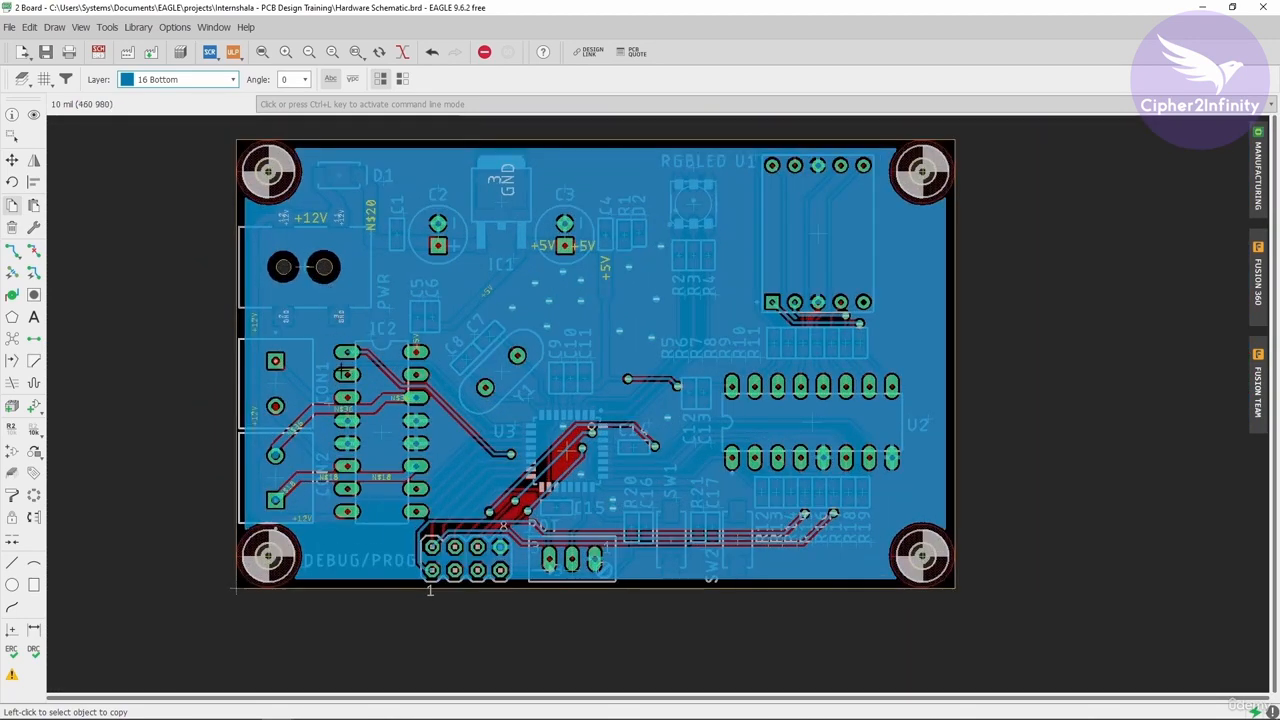
- Examine the bottom copper around IC2 and CON1, focusing on the GND pads near the power connector
{"action": "scroll", "coordinate": [329, 481], "scroll_direction": "up", "scroll_amount": 3}
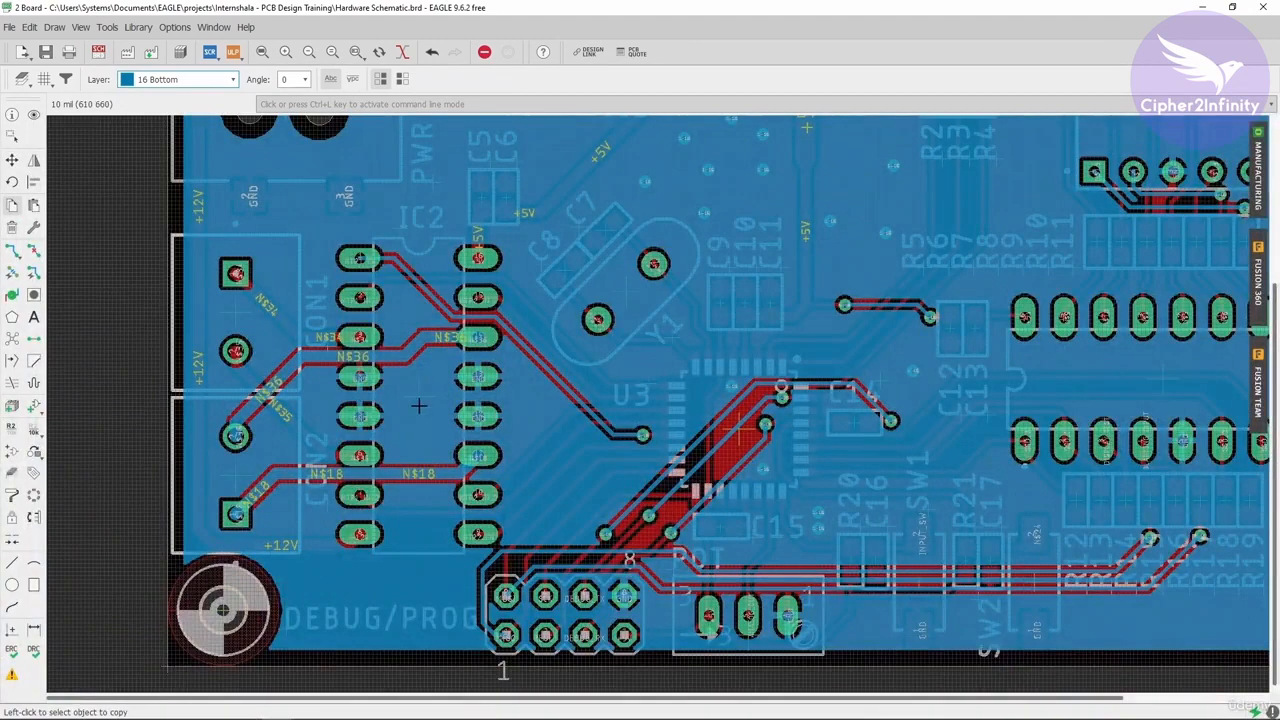
{"action": "scroll", "coordinate": [228, 474], "scroll_direction": "down", "scroll_amount": 3}
{"action": "scroll", "coordinate": [232, 290], "scroll_direction": "up", "scroll_amount": 2}
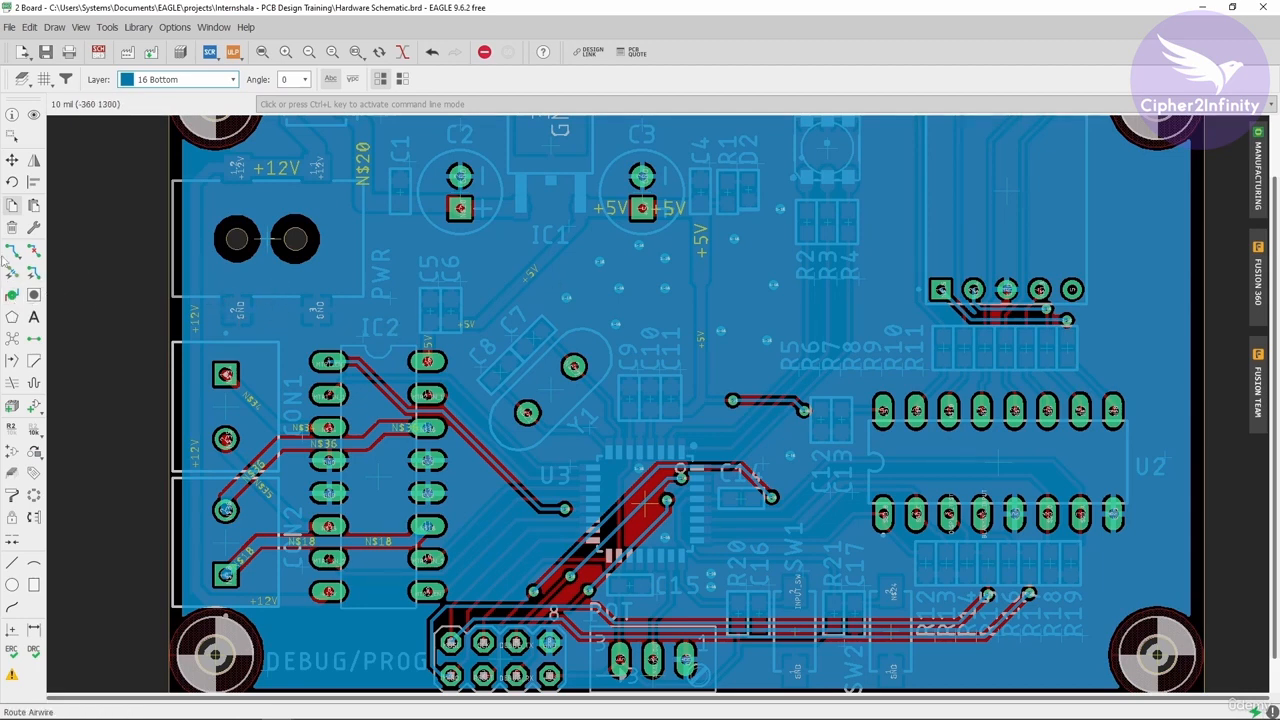
{"action": "left_click", "coordinate": [562, 296]}
{"action": "scroll", "coordinate": [273, 321], "scroll_direction": "up", "scroll_amount": 3}
{"action": "left_click", "coordinate": [273, 321]}
{"action": "scroll", "coordinate": [273, 321], "scroll_direction": "down", "scroll_amount": 4}
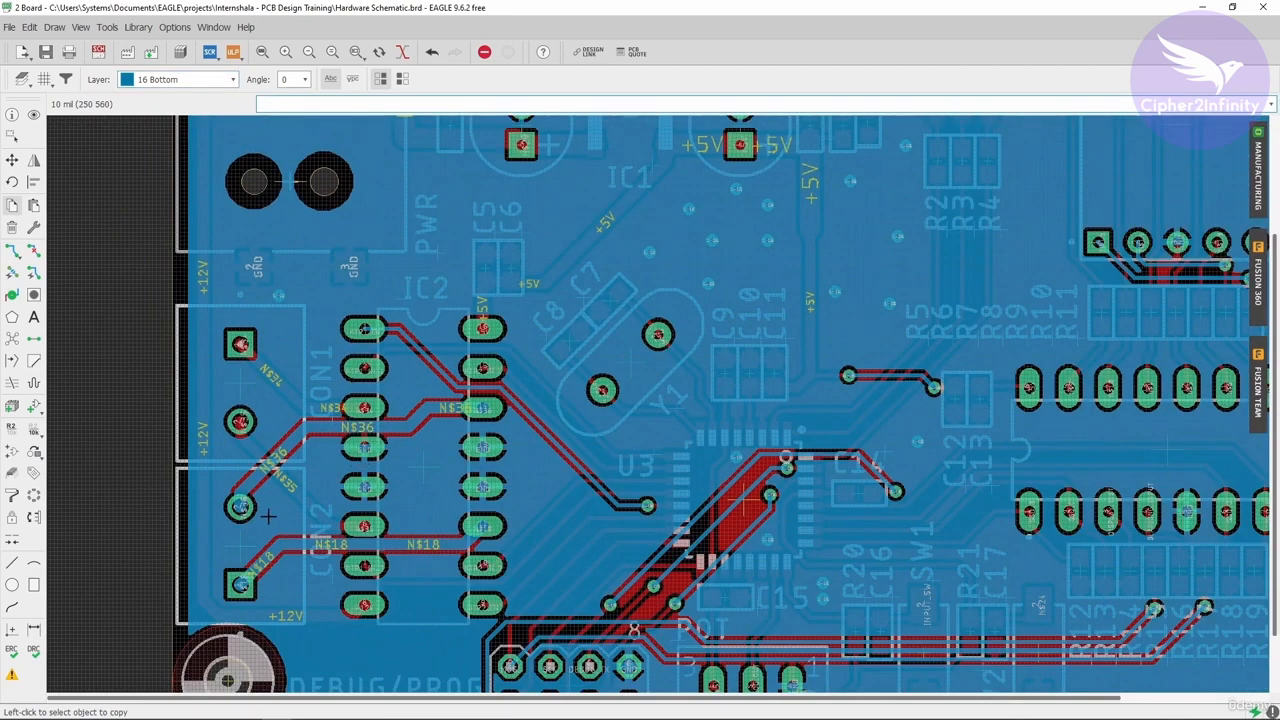
{"action": "scroll", "coordinate": [260, 302], "scroll_direction": "up", "scroll_amount": 2}
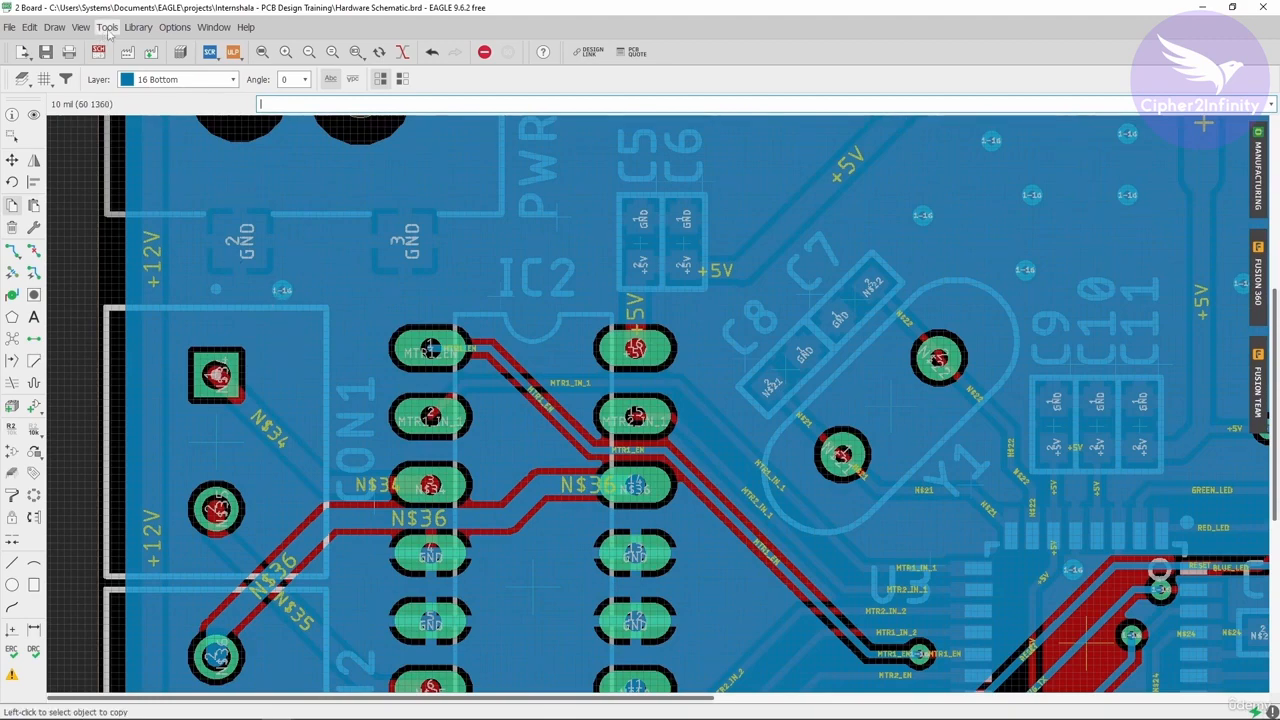
- Switch the active layer to 1 Top and examine the top copper pour across the whole board
{"action": "left_click", "coordinate": [195, 79]}
{"action": "left_click", "coordinate": [180, 96]}
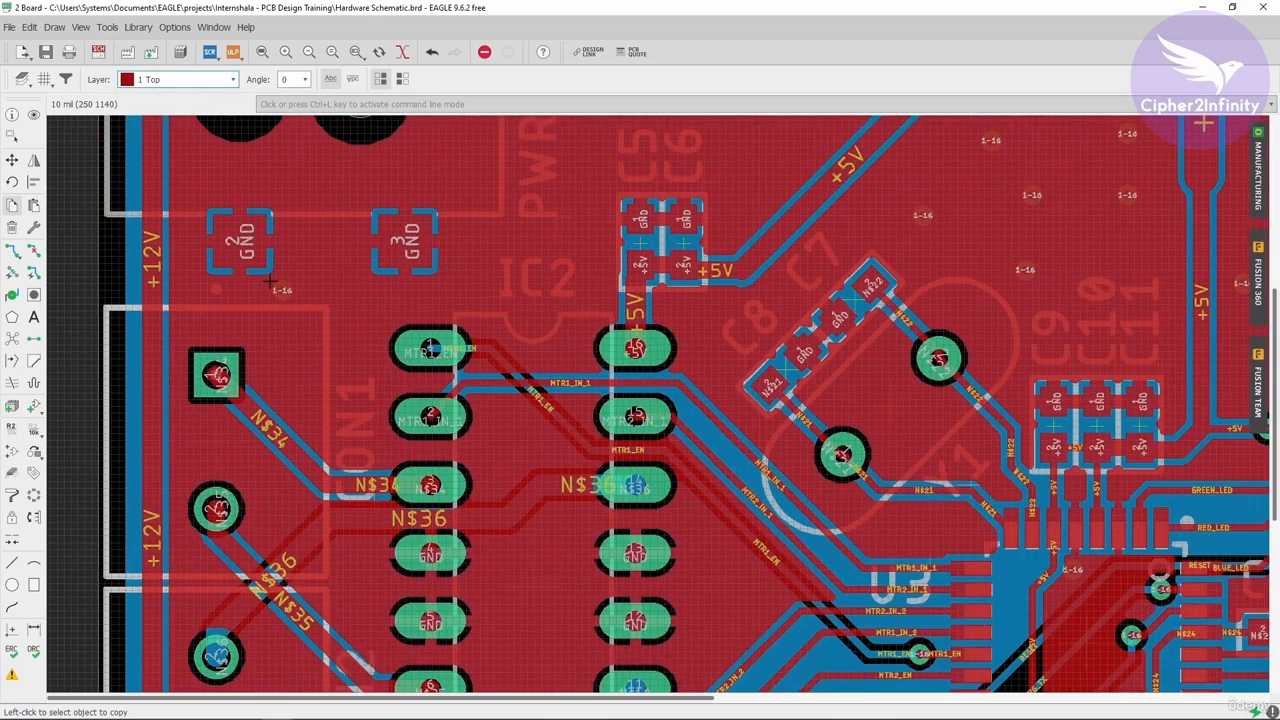
{"action": "scroll", "coordinate": [272, 284], "scroll_direction": "down", "scroll_amount": 2}
{"action": "scroll", "coordinate": [256, 264], "scroll_direction": "down", "scroll_amount": 3}
{"action": "scroll", "coordinate": [256, 270], "scroll_direction": "up", "scroll_amount": 1}
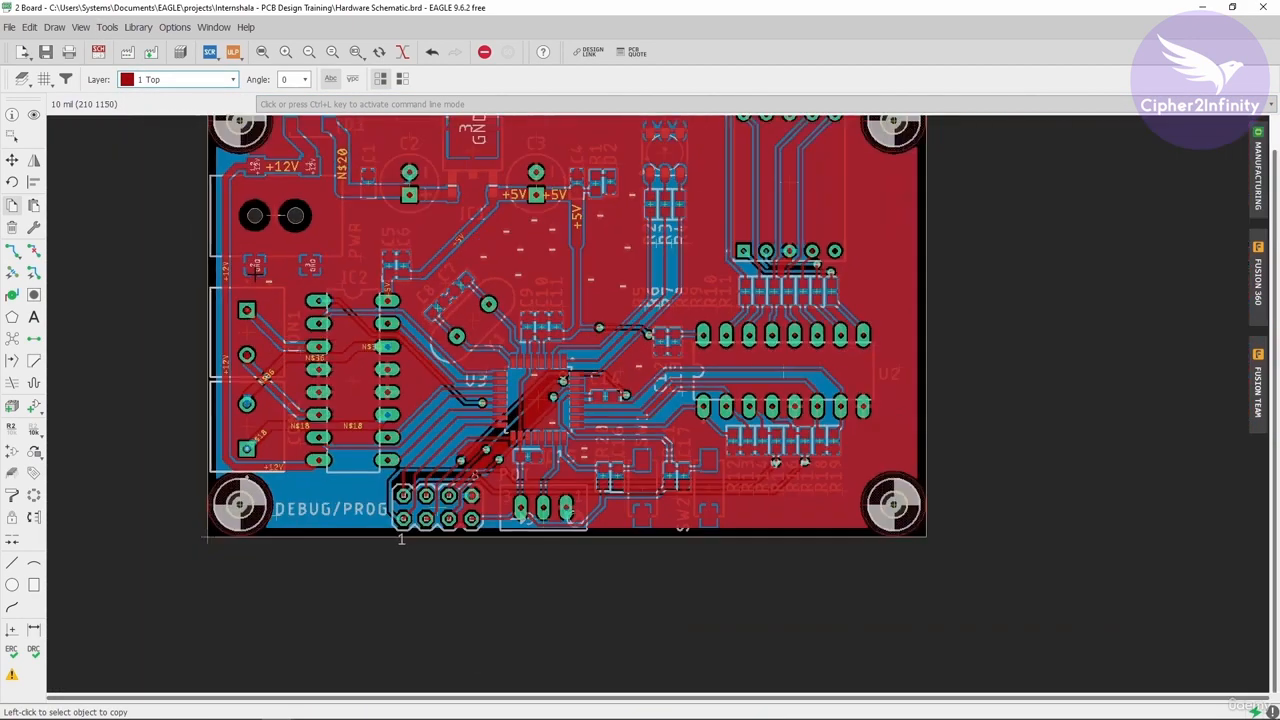
{"action": "scroll", "coordinate": [284, 262], "scroll_direction": "down", "scroll_amount": 1}
{"action": "scroll", "coordinate": [549, 187], "scroll_direction": "up", "scroll_amount": 2}
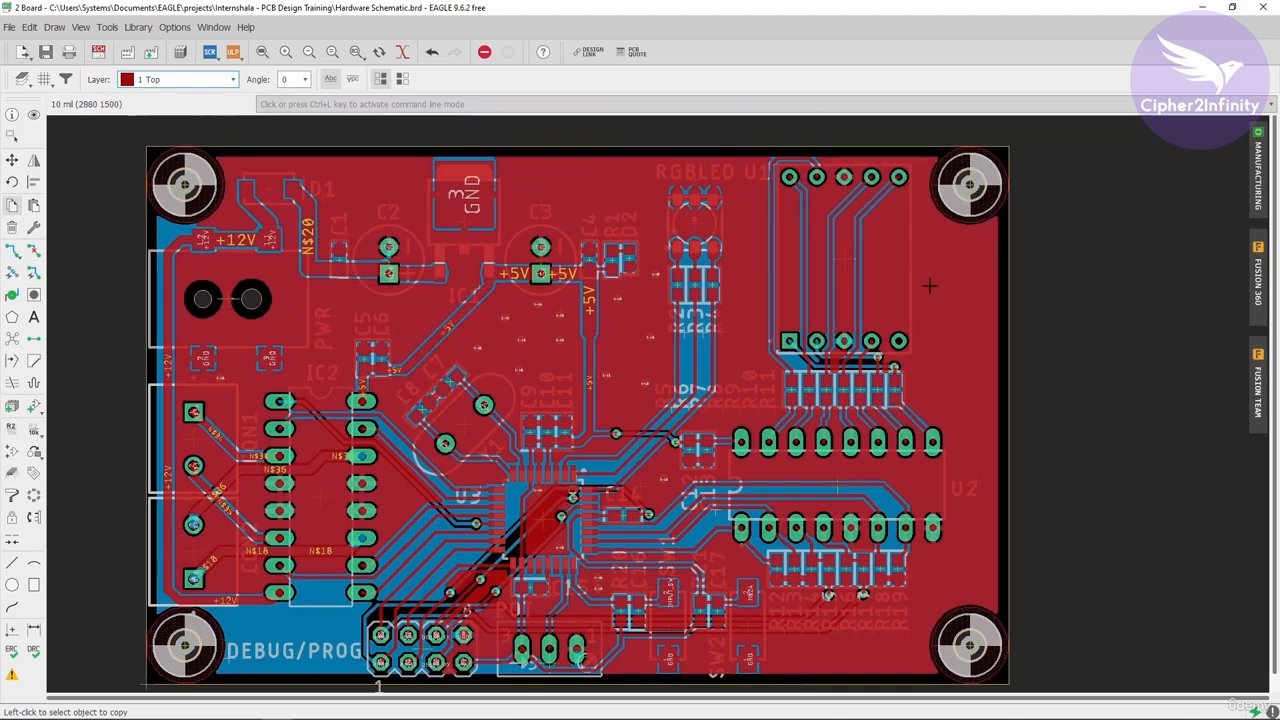
{"action": "scroll", "coordinate": [472, 230], "scroll_direction": "down", "scroll_amount": 1}
{"action": "scroll", "coordinate": [502, 281], "scroll_direction": "up", "scroll_amount": 1}
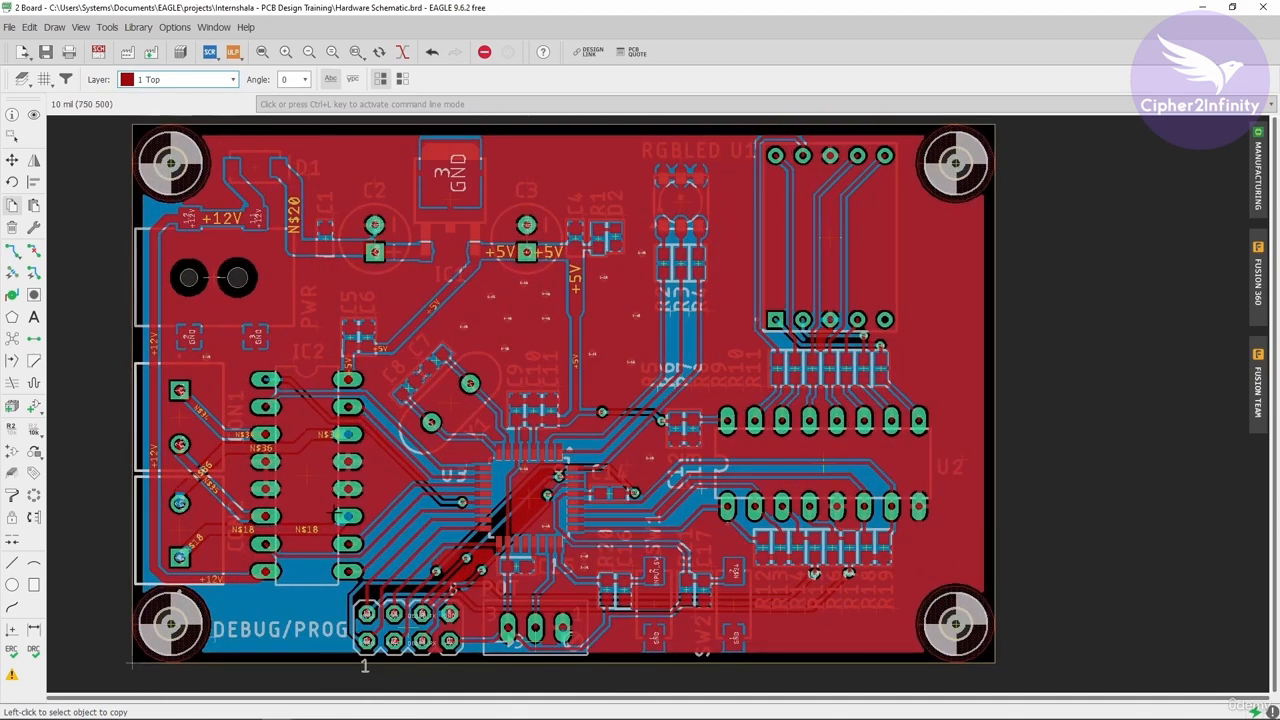